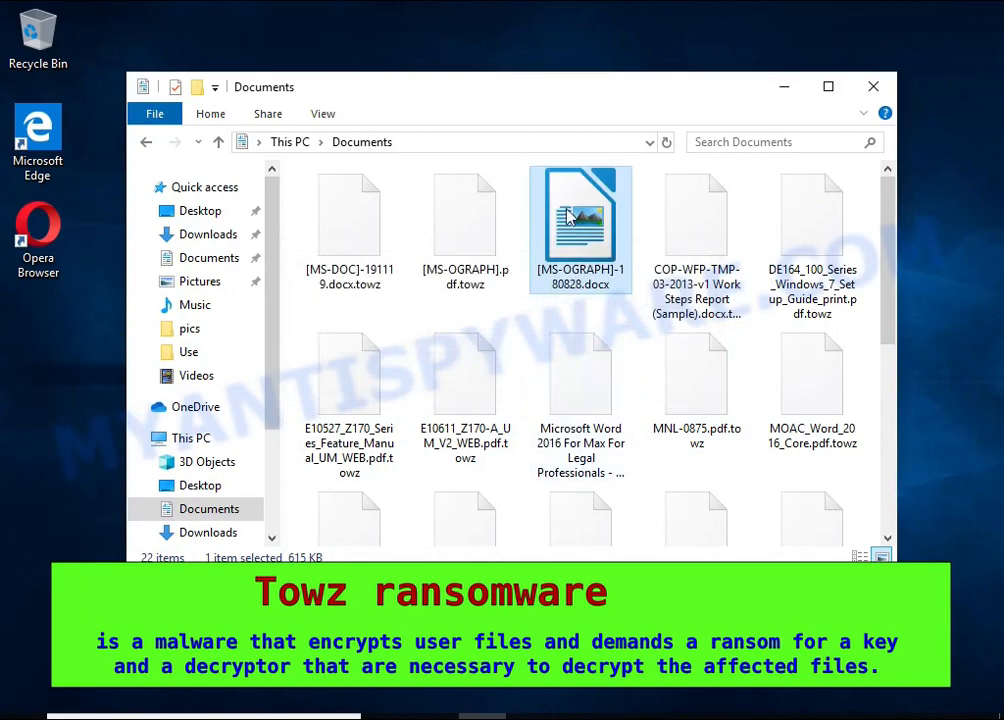
Step: Try to open and repair [MS-OGRAPH]-180828.docx in LibreOffice
{"action": "double_click", "coordinate": [567, 207]}
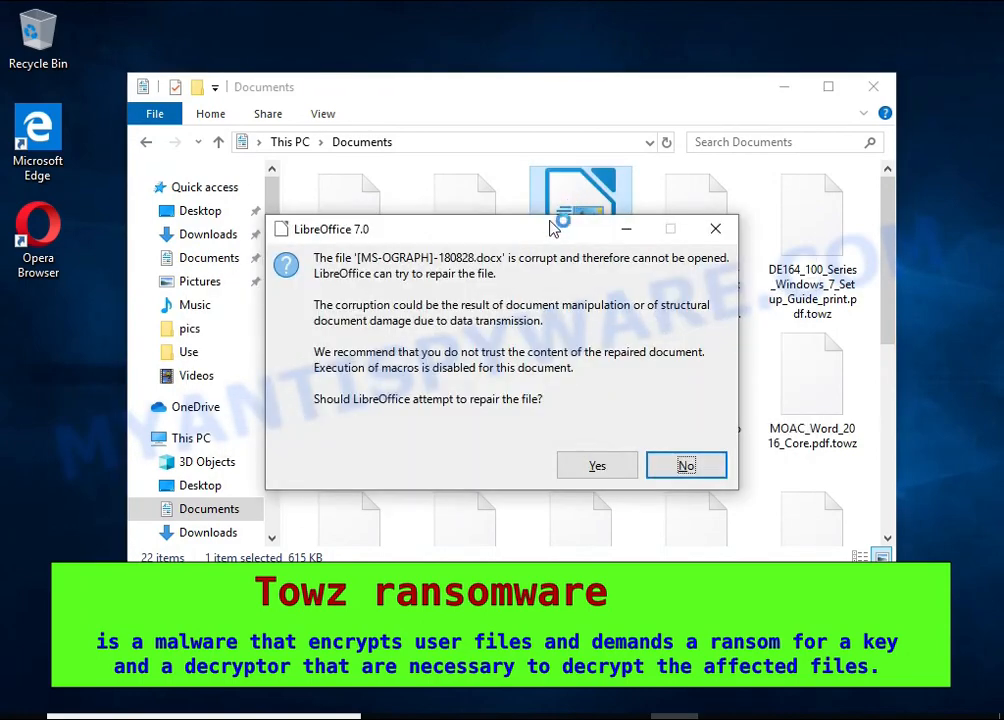
{"action": "double_click", "coordinate": [548, 259]}
{"action": "left_click", "coordinate": [596, 468]}
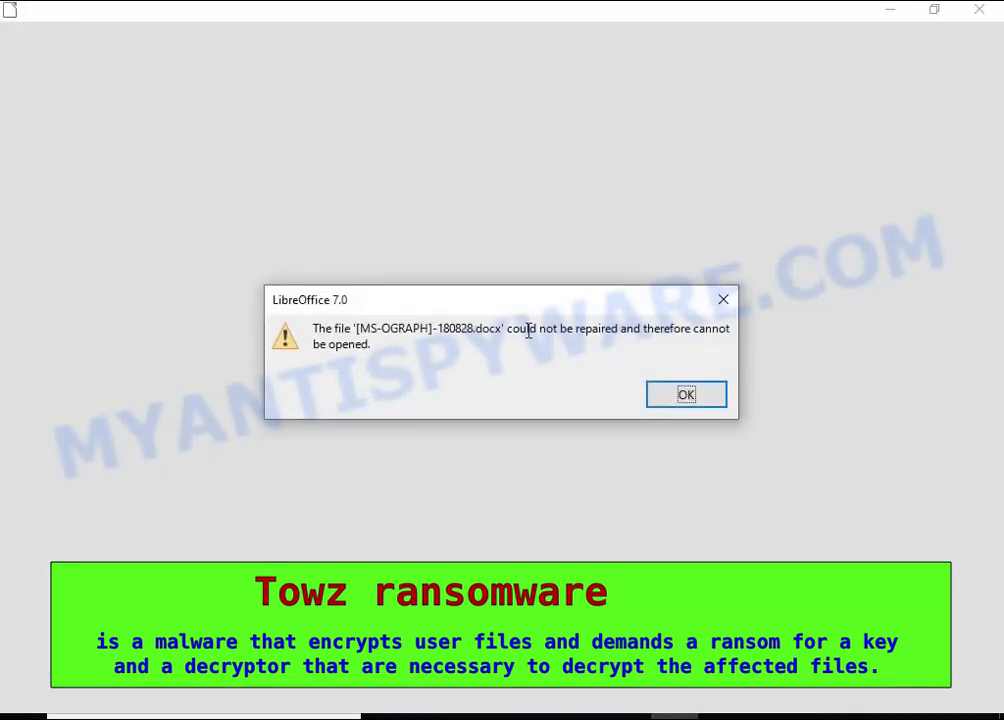
{"action": "left_click_drag", "start_coordinate": [509, 323], "coordinate": [537, 397]}
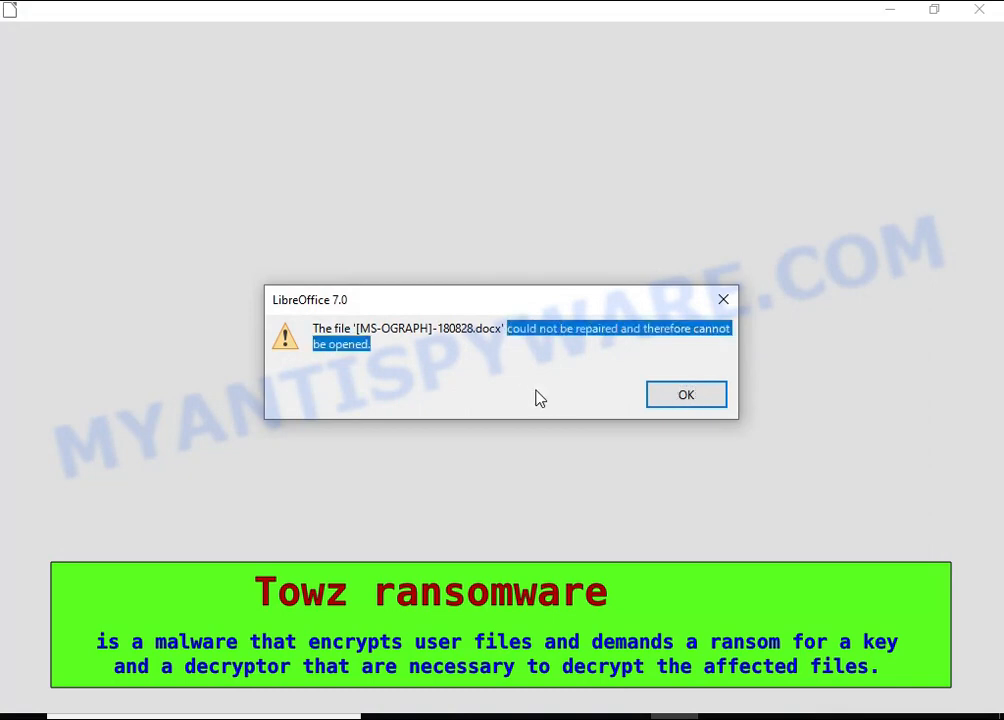
{"action": "left_click", "coordinate": [686, 392]}
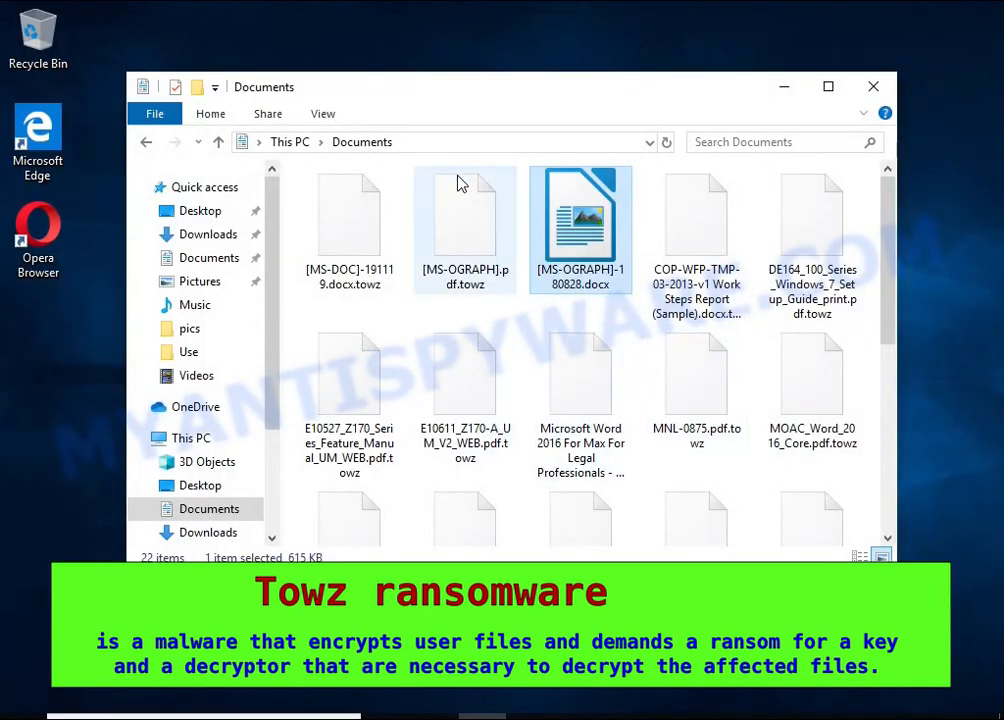
Step: Rename [MS-OGRAPH].pdf.towz in the Documents folder to [MS-OGRAPH].pdf by removing its .towz extension
{"action": "right_click", "coordinate": [462, 178]}
{"action": "left_click", "coordinate": [648, 413]}
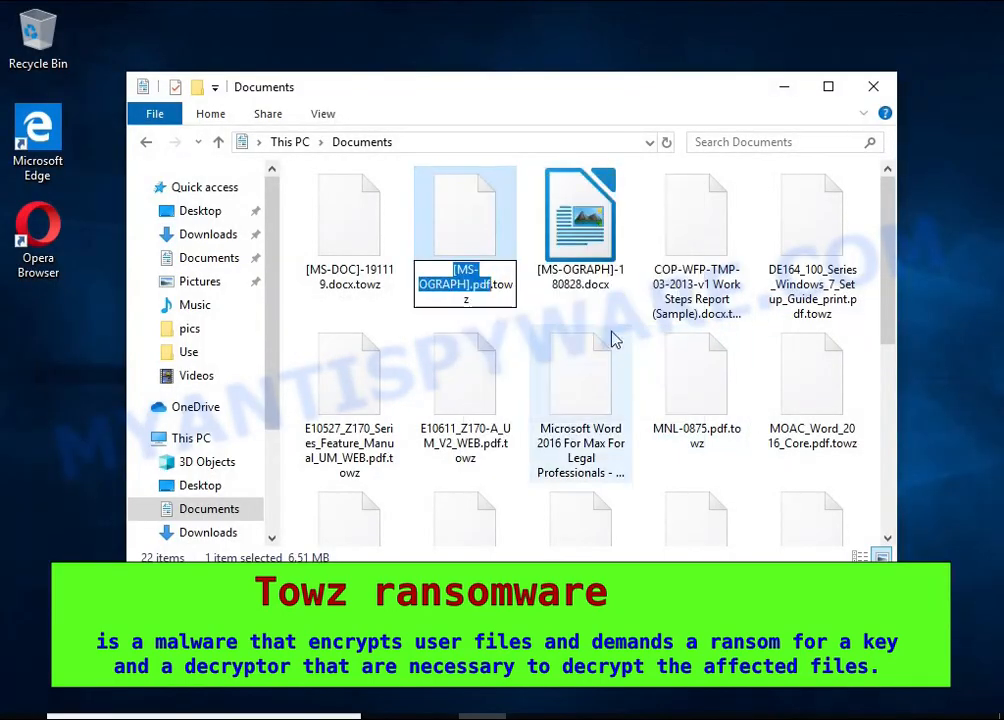
{"action": "key", "text": "End"}
{"action": "key", "text": "BackSpace"}
{"action": "key", "text": "BackSpace"}
{"action": "key", "text": "BackSpace"}
{"action": "key", "text": "BackSpace"}
{"action": "key", "text": "BackSpace"}
{"action": "key", "text": "Return"}
{"action": "left_click", "coordinate": [616, 372]}
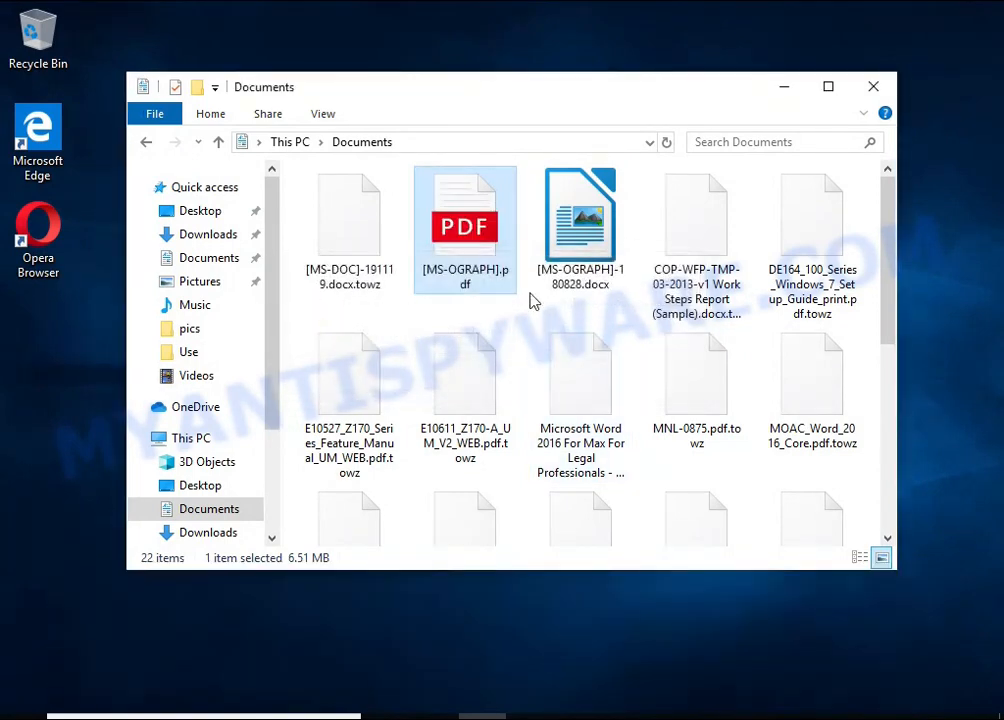
Step: Open [MS-OGRAPH].pdf to check whether its contents are readable, and close the viewer
{"action": "double_click", "coordinate": [476, 231]}
{"action": "left_click", "coordinate": [477, 294]}
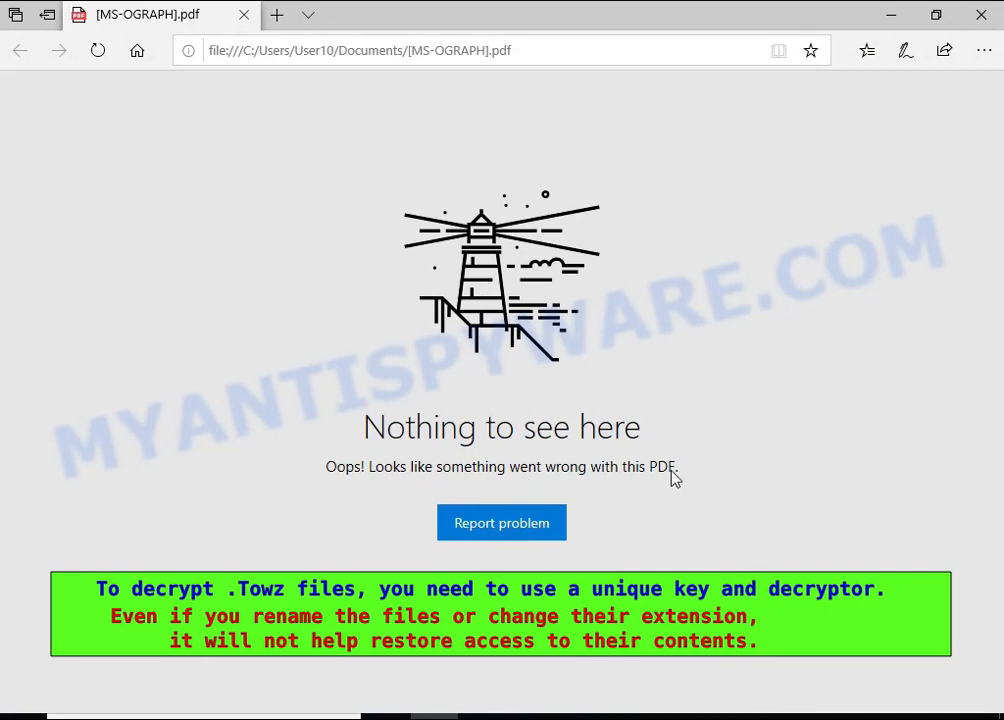
{"action": "left_click", "coordinate": [981, 15]}
Step: Try to open Chrysanthemum.jpg.towz in the Pictures folder and dismiss the app chooser
{"action": "left_click", "coordinate": [210, 286]}
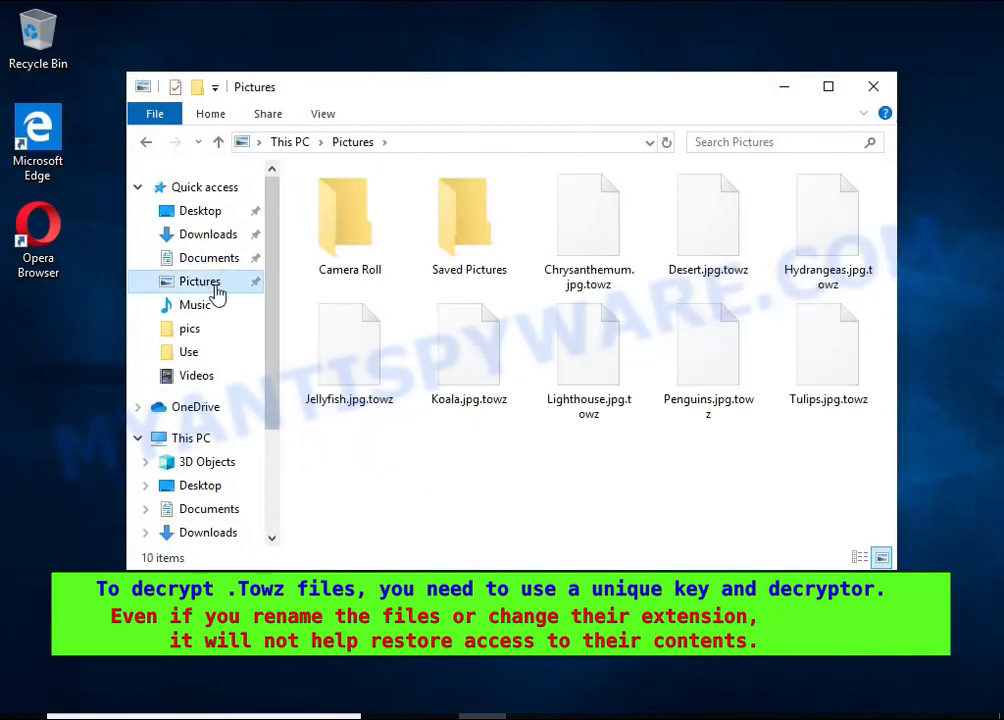
{"action": "double_click", "coordinate": [588, 278]}
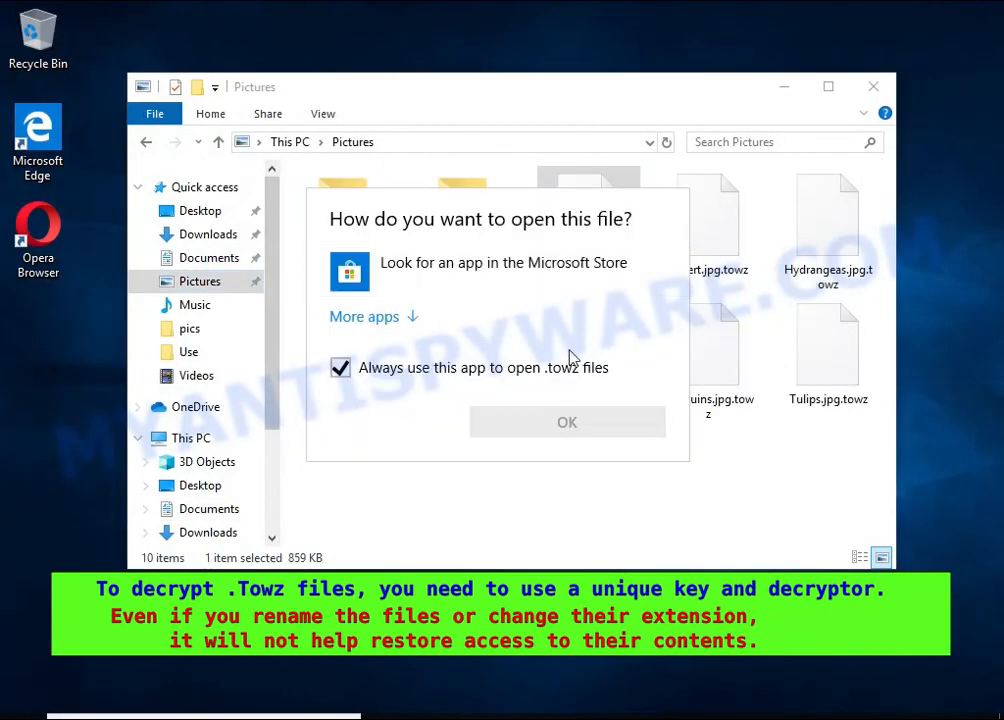
{"action": "left_click", "coordinate": [708, 218]}
Step: Rename Desert.jpg.towz in the Pictures folder to Desert.jpg by removing its .towz extension
{"action": "right_click", "coordinate": [710, 196]}
{"action": "left_click", "coordinate": [776, 422]}
{"action": "key", "text": "End"}
{"action": "key", "text": "BackSpace"}
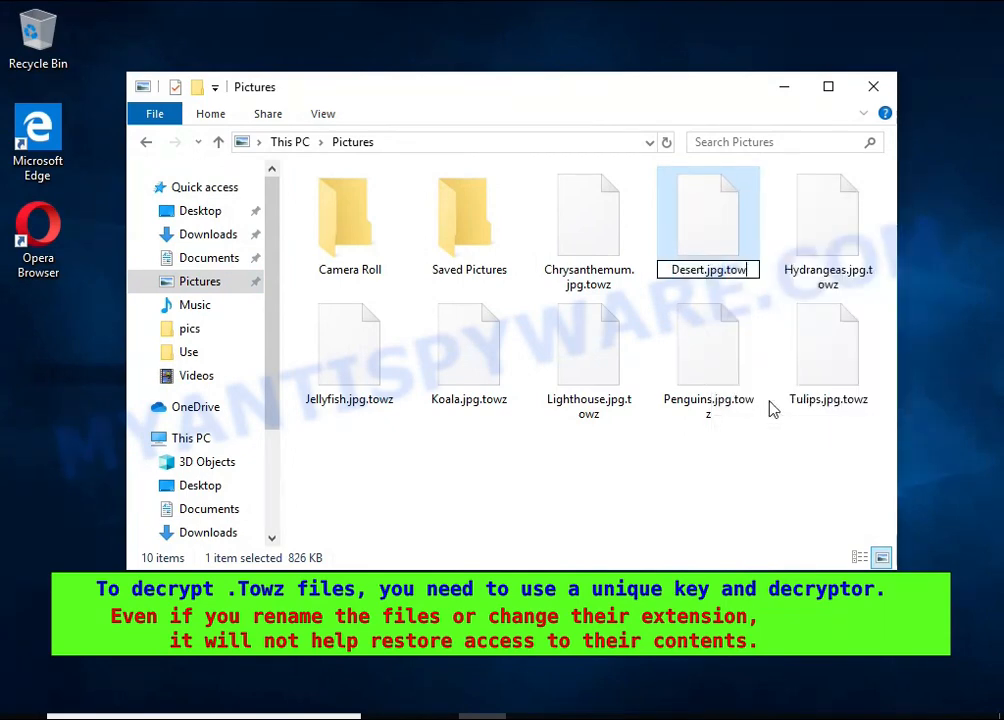
{"action": "key", "text": "BackSpace"}
{"action": "key", "text": "BackSpace"}
{"action": "key", "text": "BackSpace"}
{"action": "key", "text": "BackSpace"}
{"action": "key", "text": "Return"}
{"action": "left_click", "coordinate": [592, 372]}
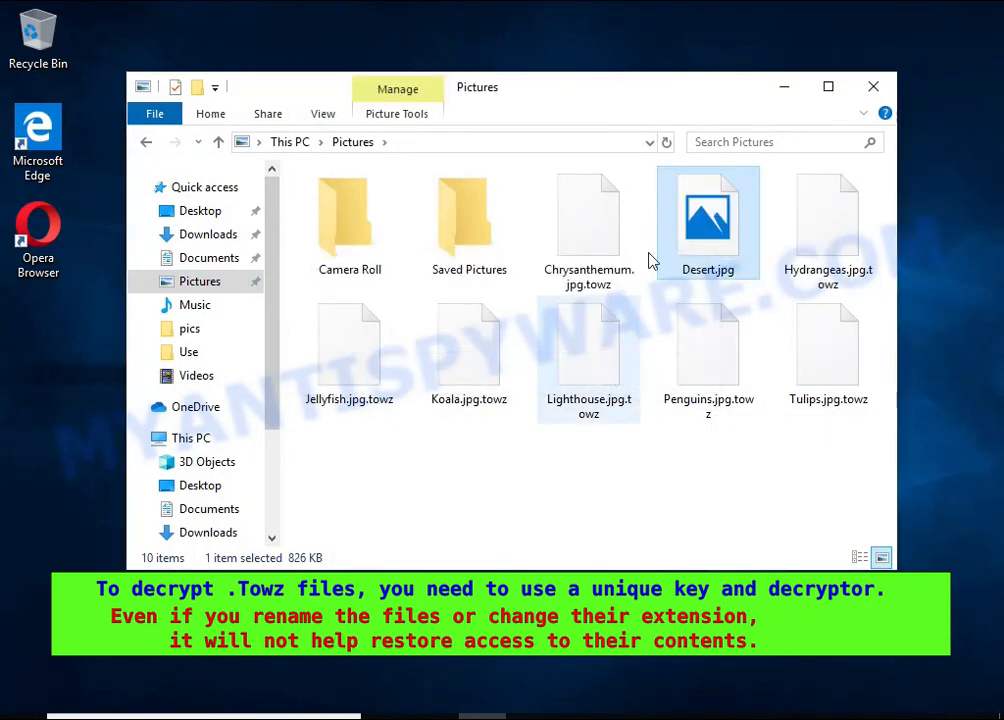
Step: Open Desert.jpg in Photos to check whether the picture displays, and close the viewer
{"action": "double_click", "coordinate": [690, 197]}
{"action": "left_click", "coordinate": [549, 294]}
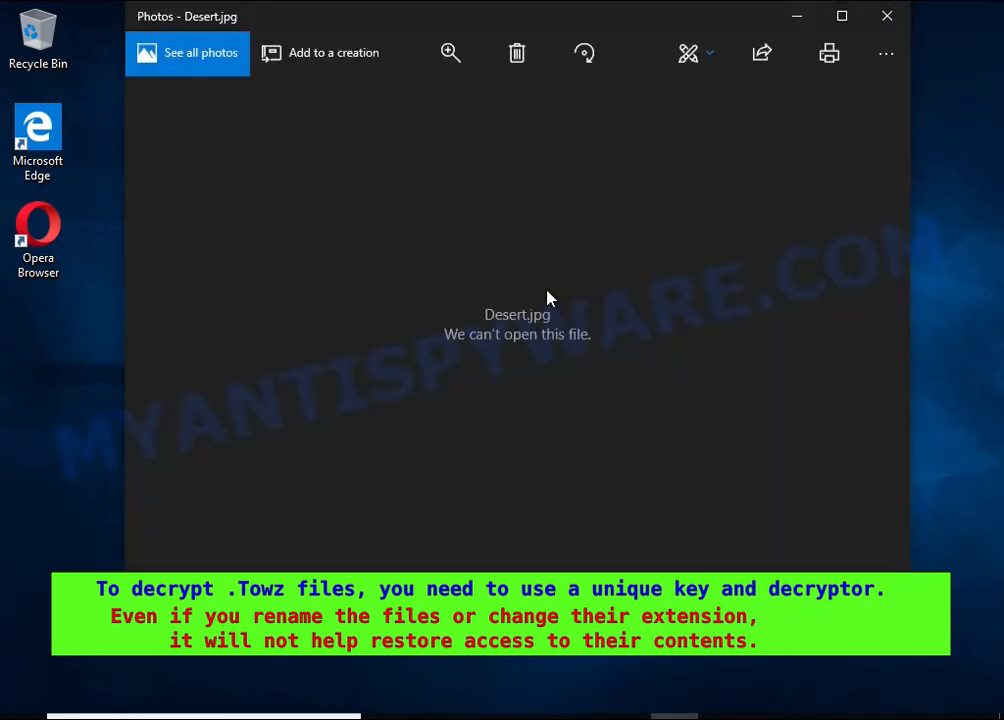
{"action": "left_click", "coordinate": [885, 16]}
Step: Browse to the User10 folder under Users on Local Disk (C:)
{"action": "left_click", "coordinate": [196, 439]}
{"action": "double_click", "coordinate": [389, 457]}
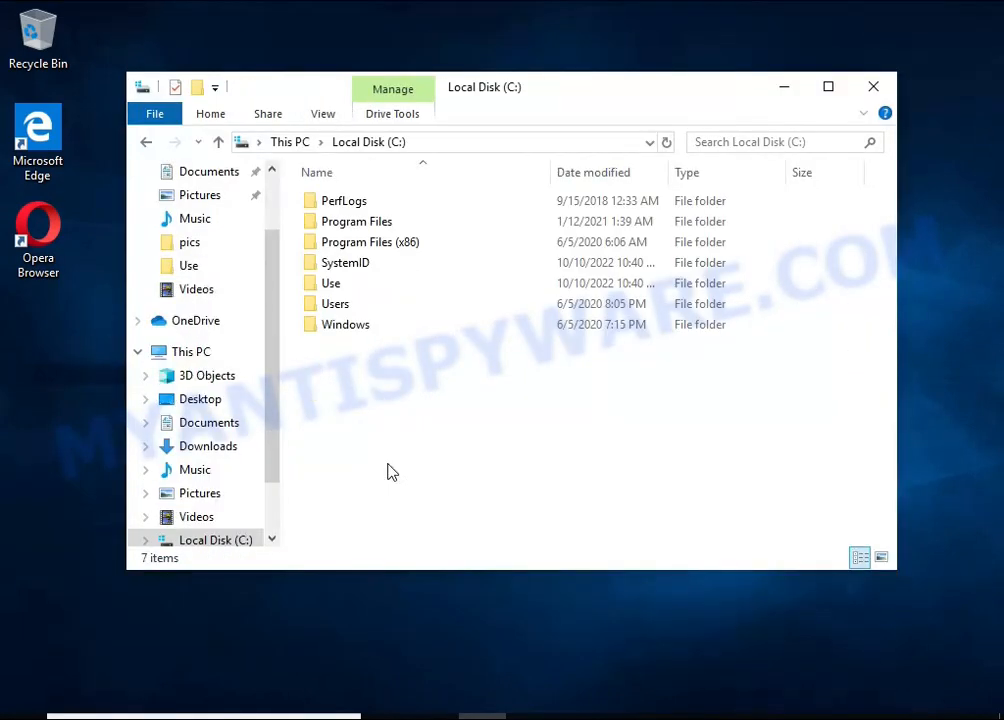
{"action": "double_click", "coordinate": [336, 306]}
{"action": "left_click", "coordinate": [331, 225]}
{"action": "double_click", "coordinate": [331, 222]}
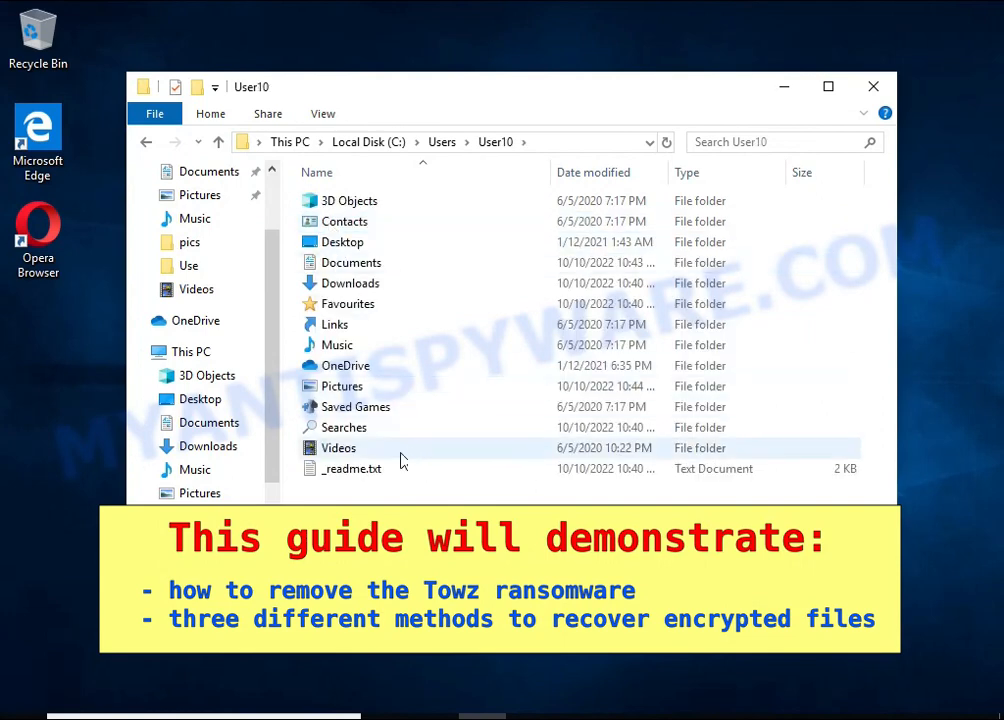
Step: Read the statement about encrypted files in the _readme.txt ransom note, and close the note and the folder window
{"action": "double_click", "coordinate": [512, 470]}
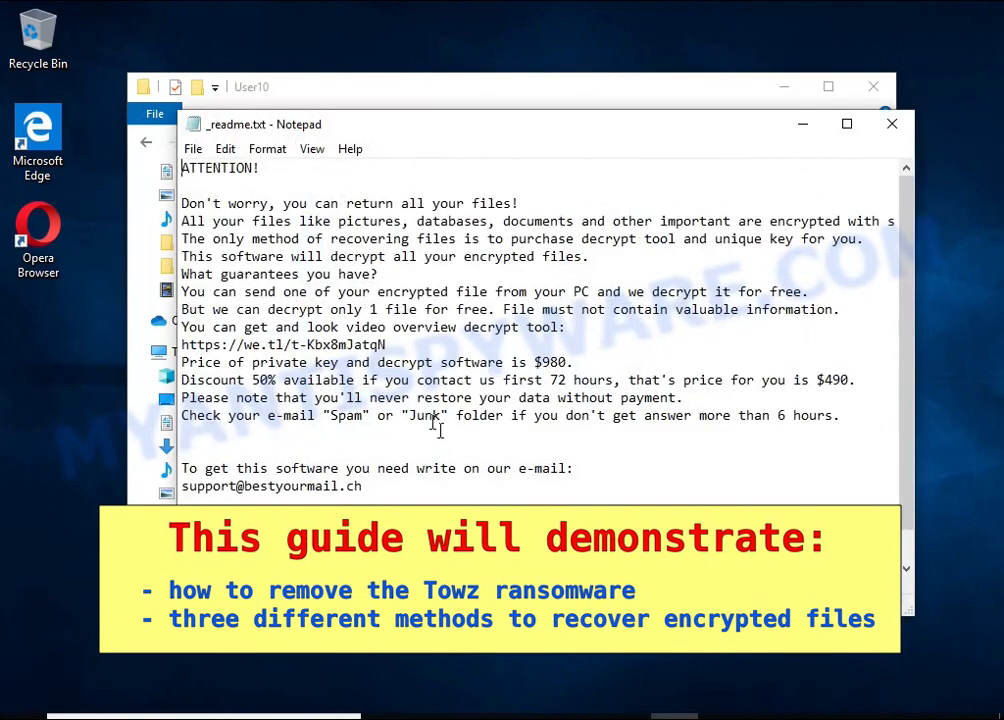
{"action": "left_click_drag", "start_coordinate": [182, 221], "coordinate": [848, 222]}
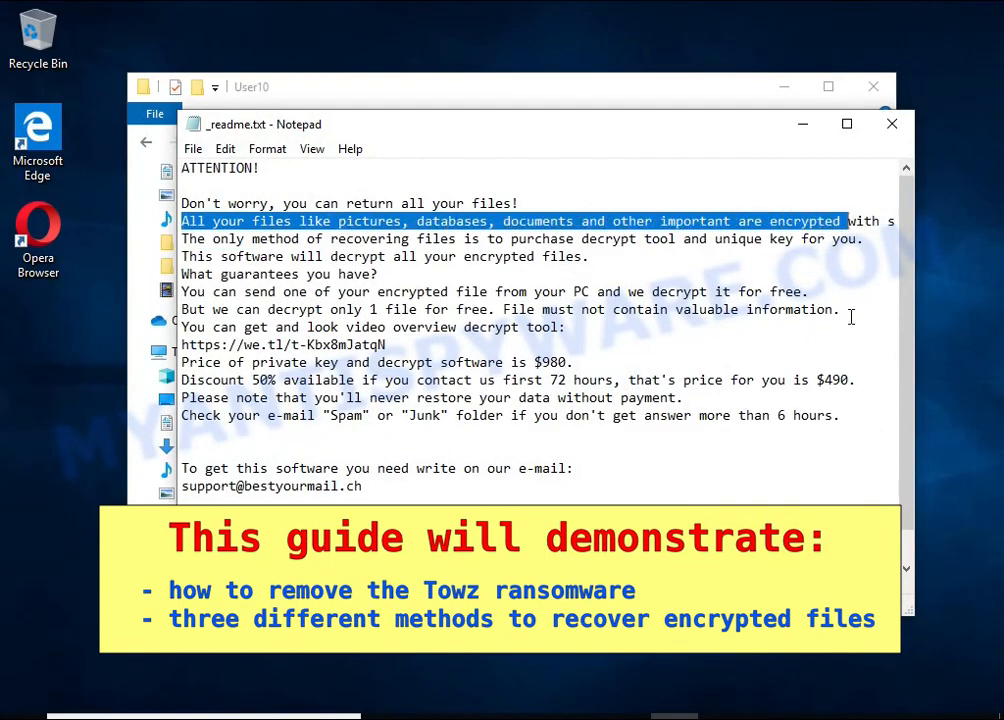
{"action": "double_click", "coordinate": [805, 221]}
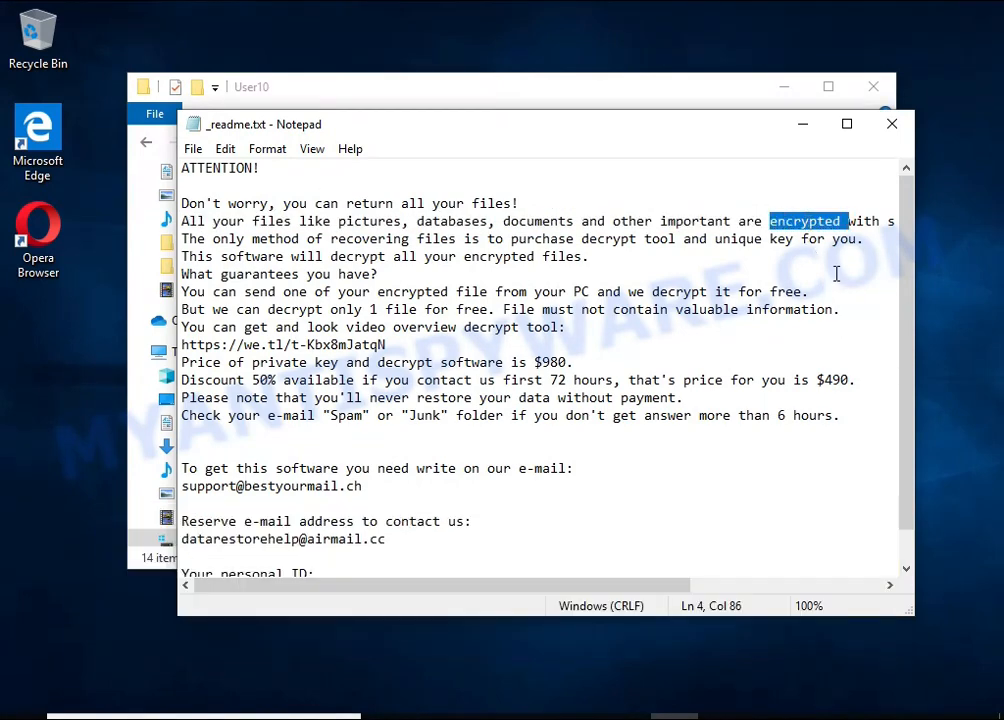
{"action": "left_click", "coordinate": [887, 127]}
{"action": "left_click", "coordinate": [875, 86]}
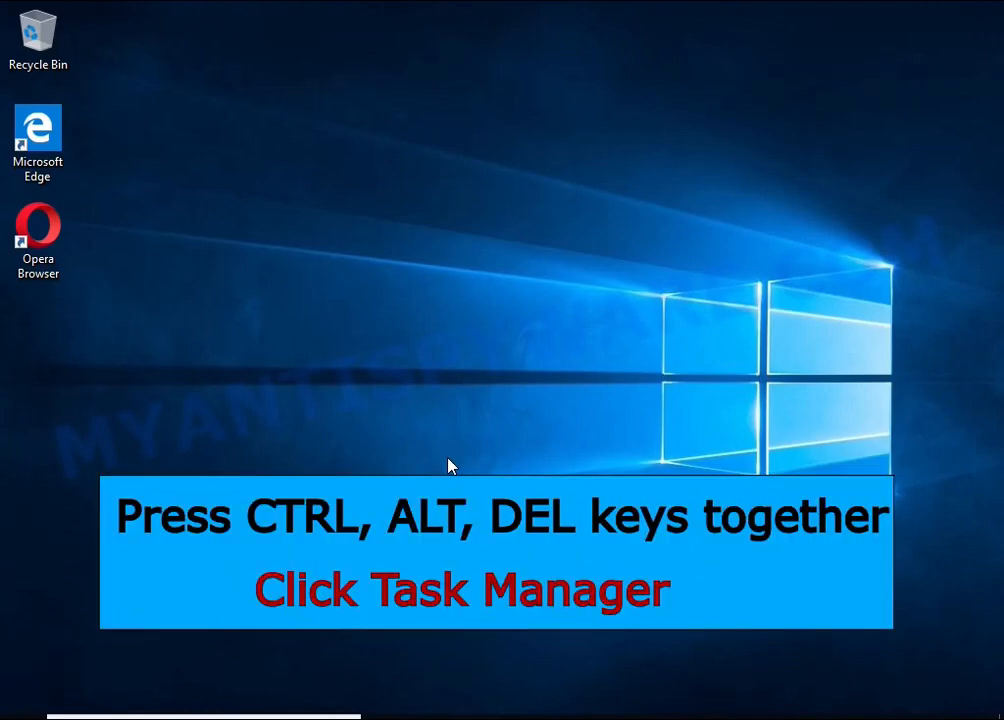
Step: End the DB07.exe (32 bit) background process in Task Manager and check the remaining processes for suspicious ones
{"action": "key", "text": "ctrl+alt+Delete"}
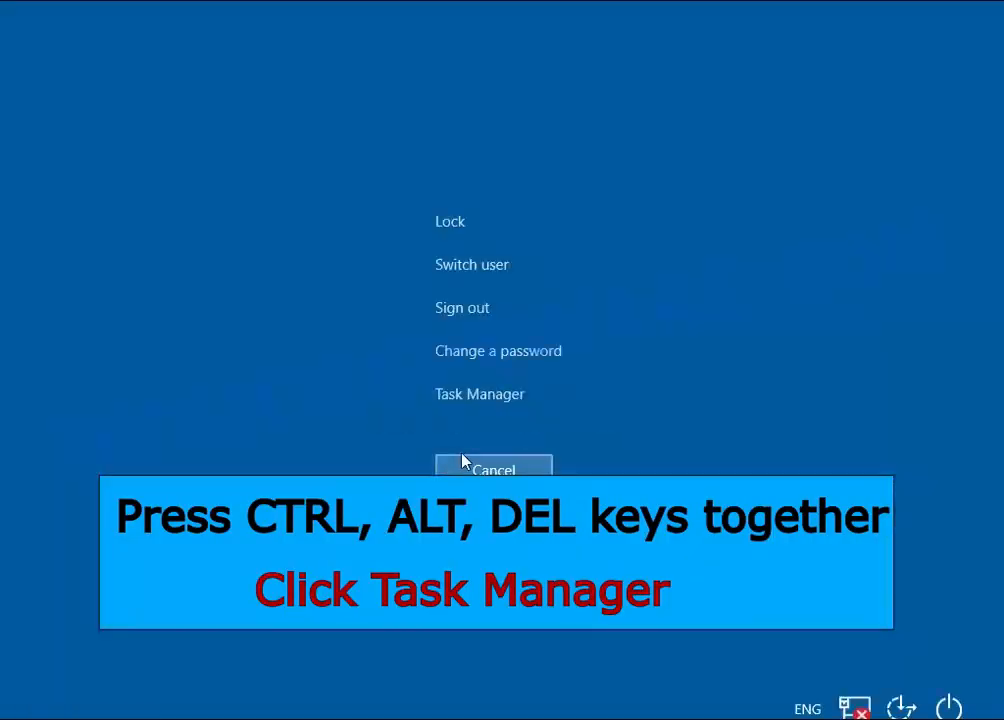
{"action": "left_click", "coordinate": [513, 406]}
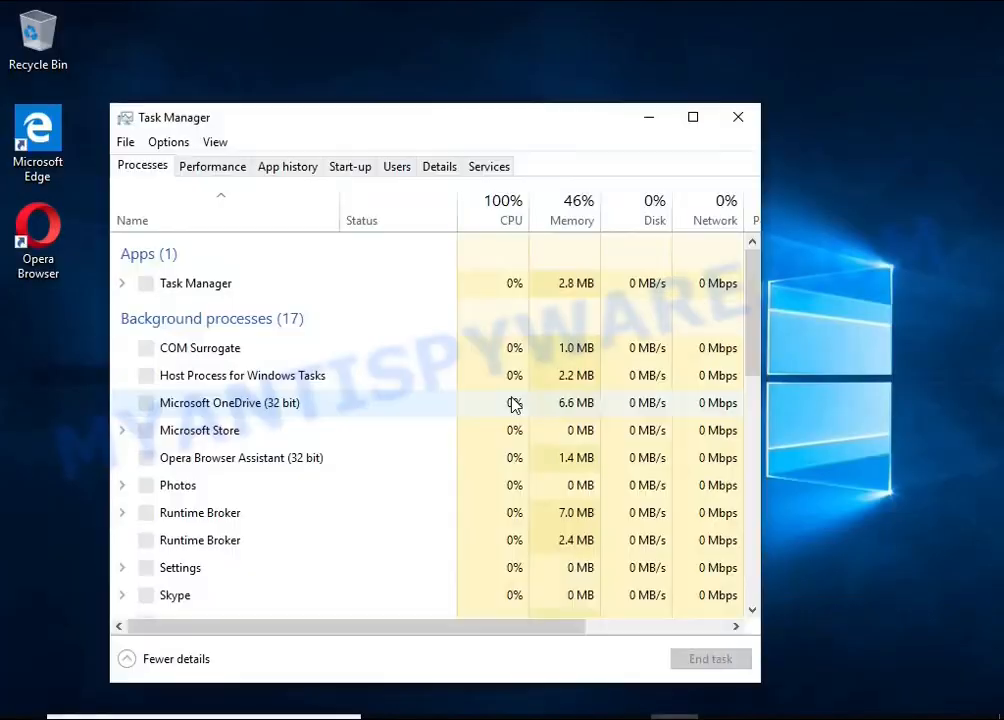
{"action": "scroll", "coordinate": [372, 372], "scroll_direction": "down", "scroll_amount": 1}
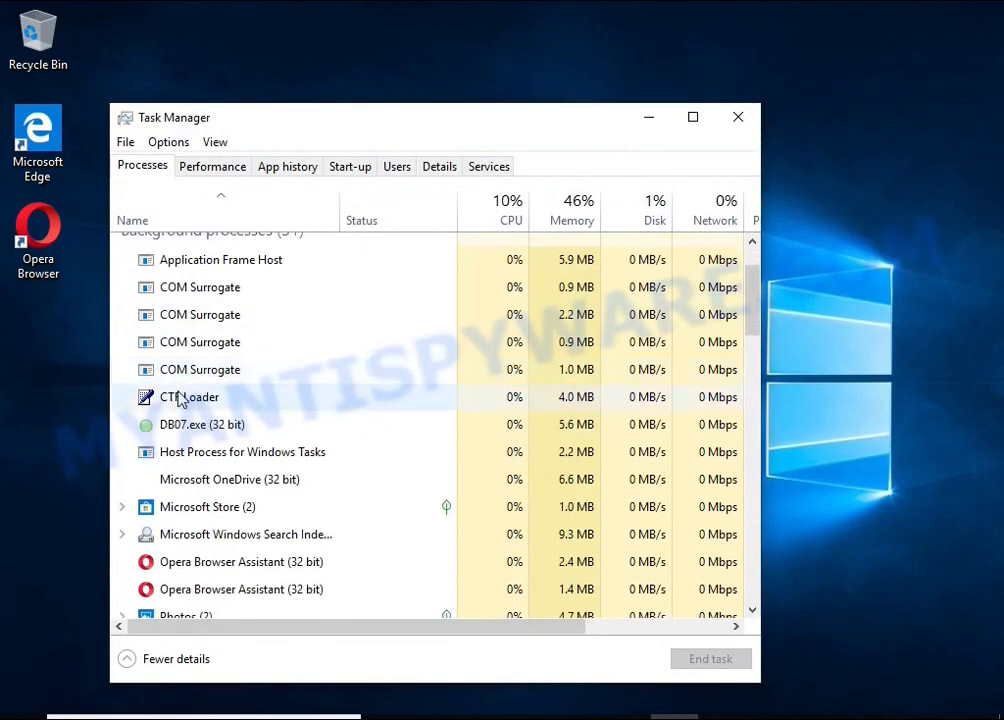
{"action": "left_click", "coordinate": [383, 429]}
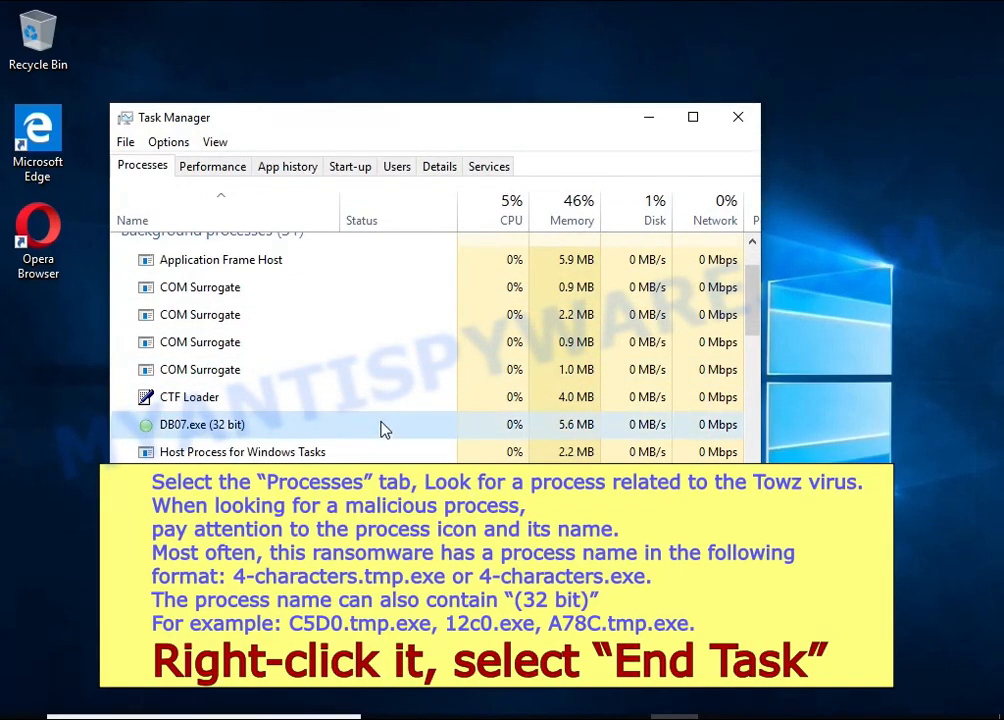
{"action": "right_click", "coordinate": [390, 436]}
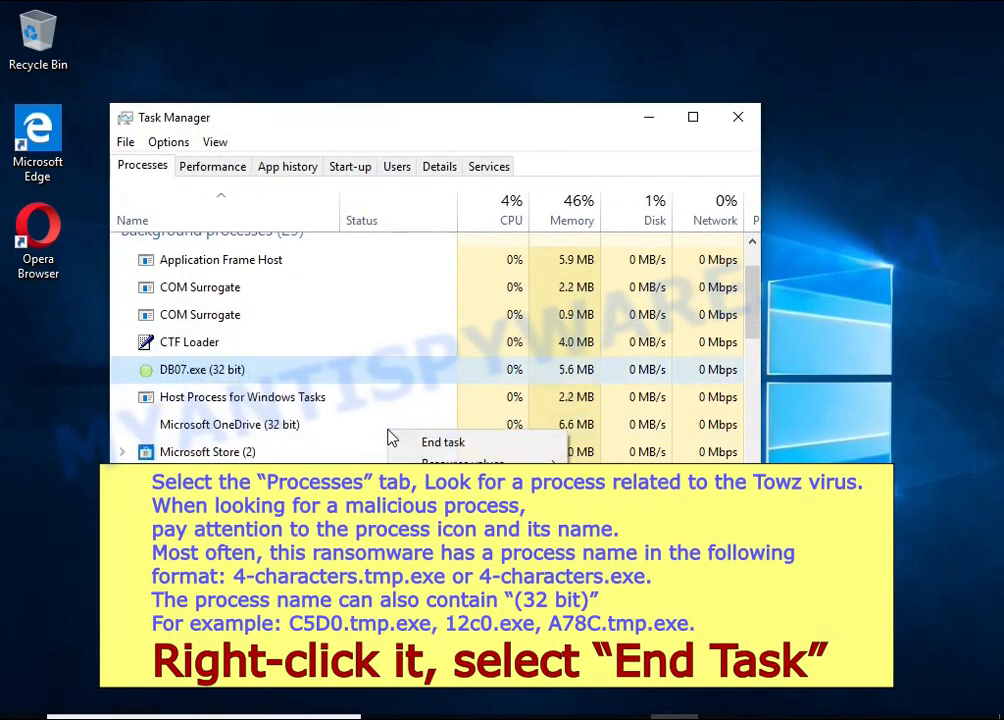
{"action": "left_click", "coordinate": [511, 443]}
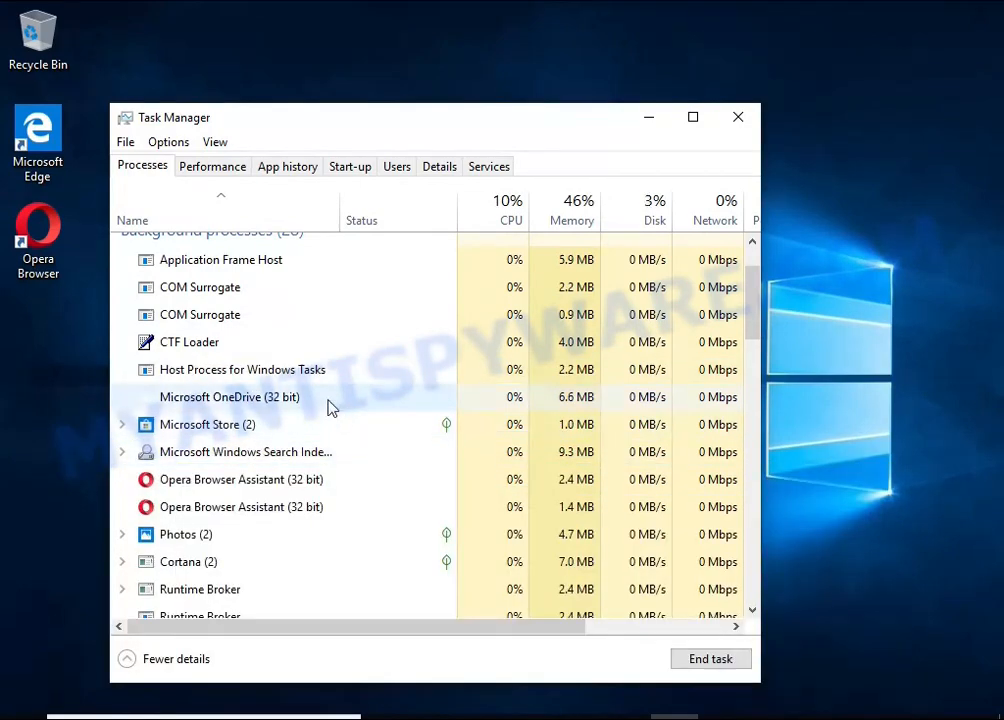
{"action": "scroll", "coordinate": [320, 404], "scroll_direction": "down", "scroll_amount": 2}
{"action": "scroll", "coordinate": [307, 404], "scroll_direction": "down", "scroll_amount": 7}
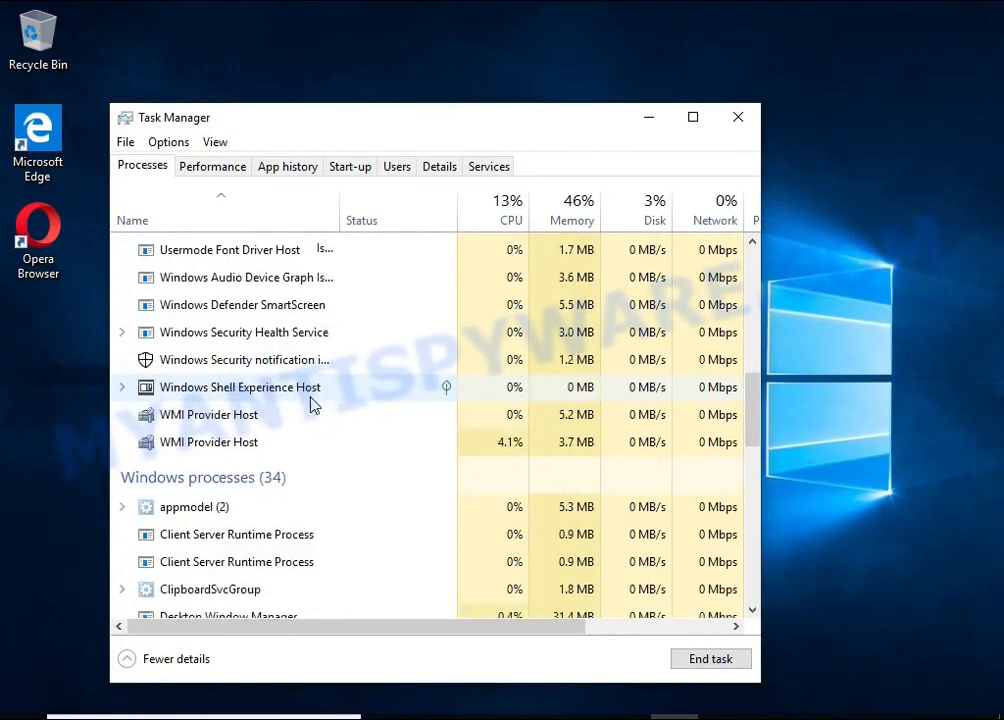
{"action": "scroll", "coordinate": [305, 397], "scroll_direction": "down", "scroll_amount": 9}
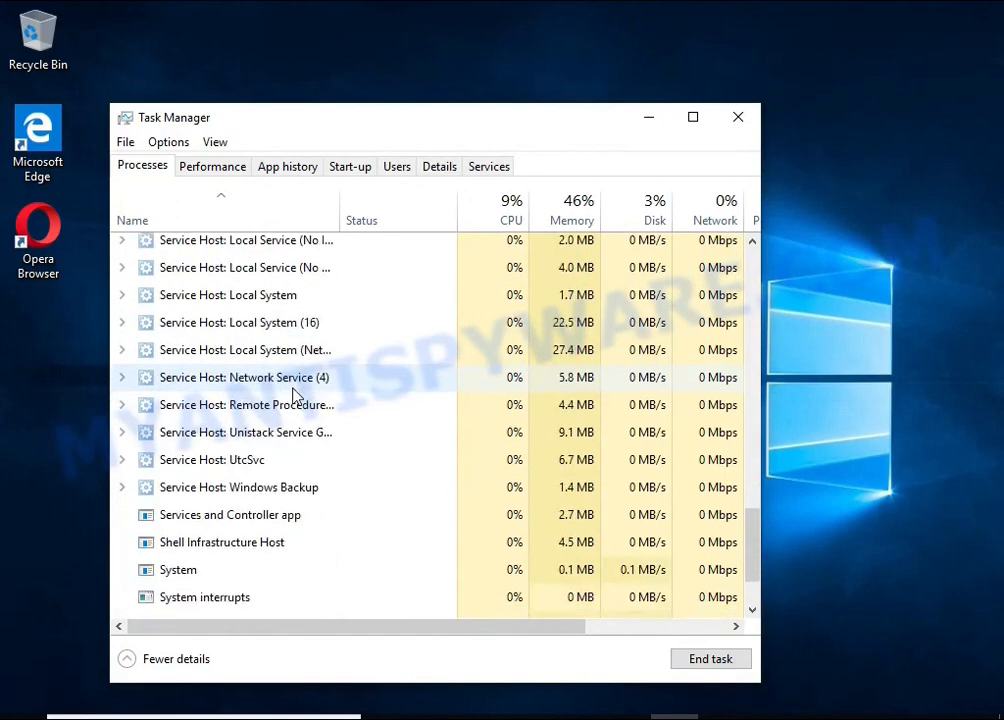
{"action": "scroll", "coordinate": [298, 392], "scroll_direction": "up", "scroll_amount": 7}
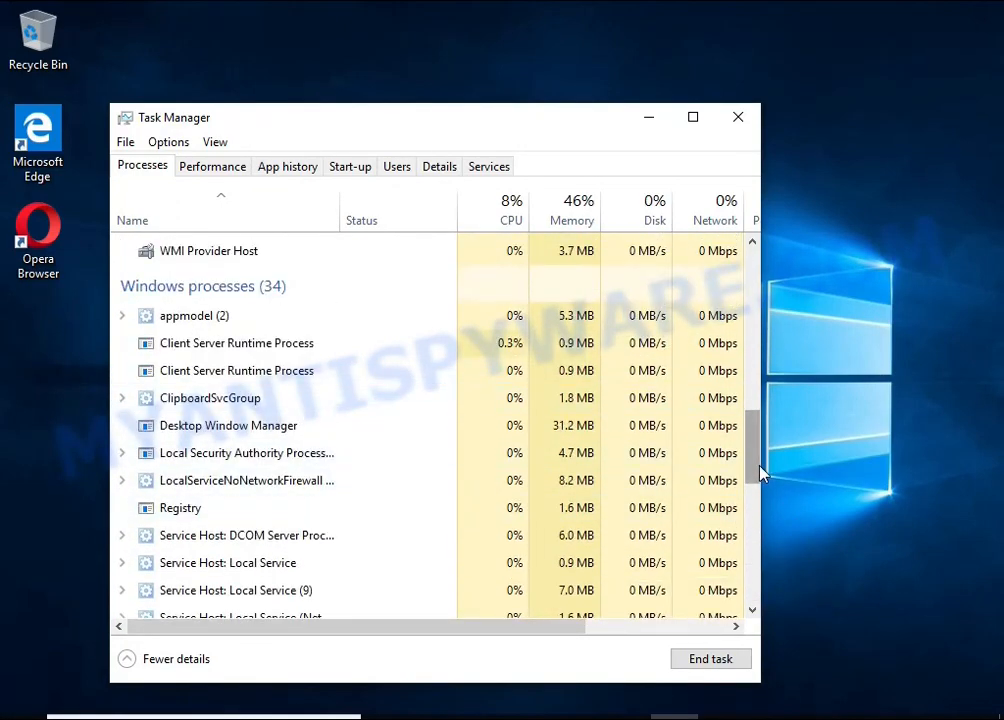
{"action": "left_click_drag", "start_coordinate": [756, 468], "coordinate": [764, 266]}
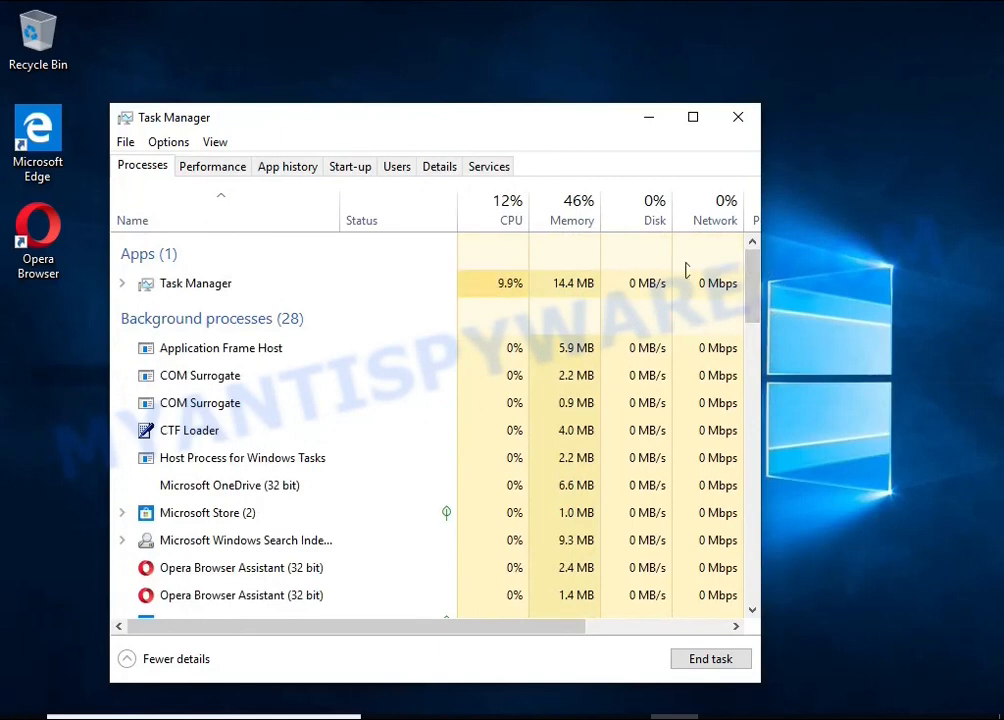
Step: Disable DB07.exe in the list of start-up programs and close Task Manager
{"action": "left_click", "coordinate": [350, 167]}
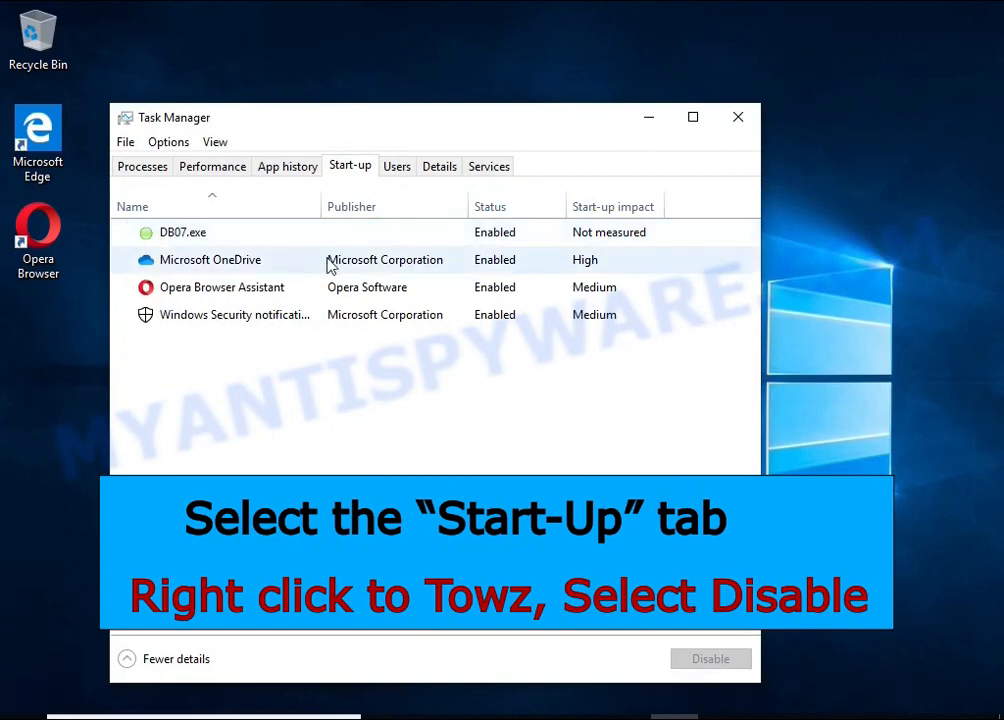
{"action": "left_click", "coordinate": [545, 242]}
{"action": "right_click", "coordinate": [543, 241]}
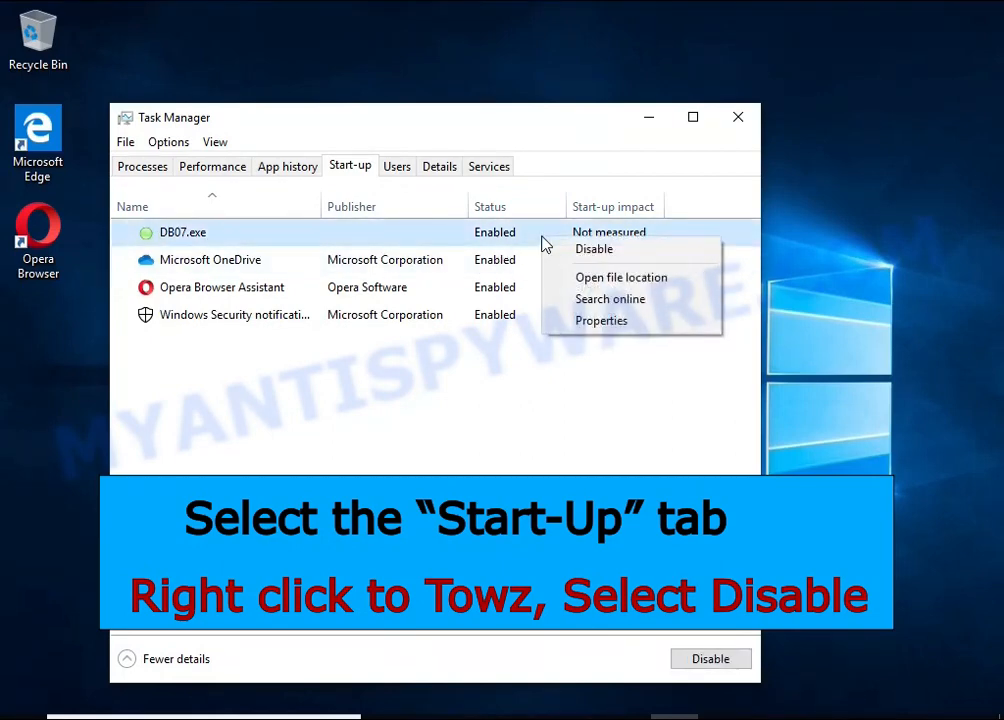
{"action": "left_click", "coordinate": [667, 255]}
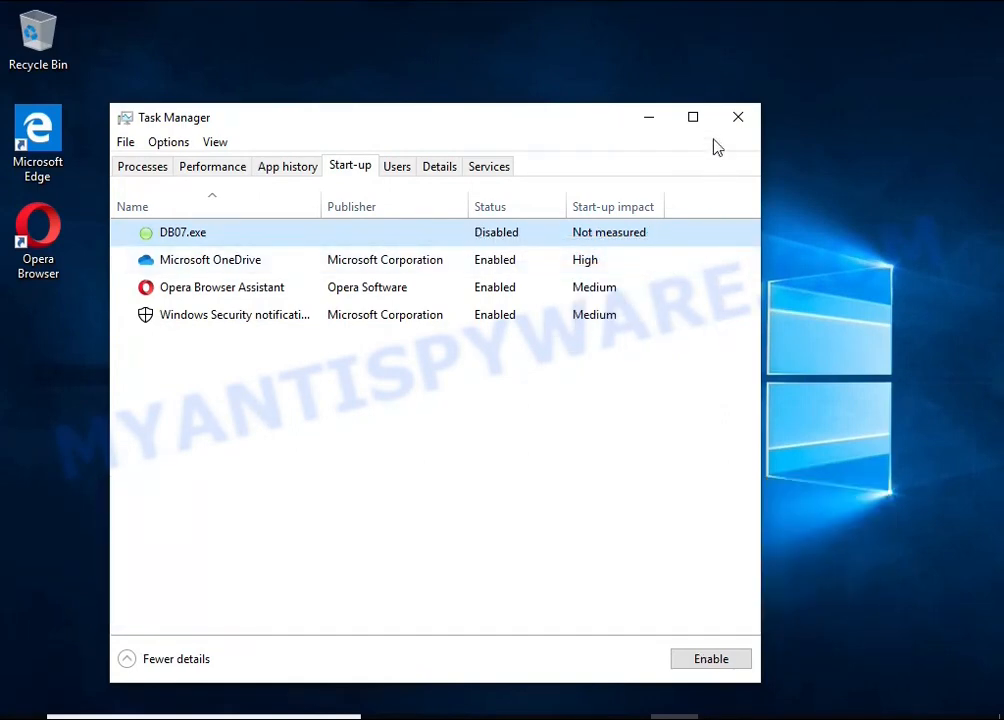
{"action": "left_click", "coordinate": [735, 123]}
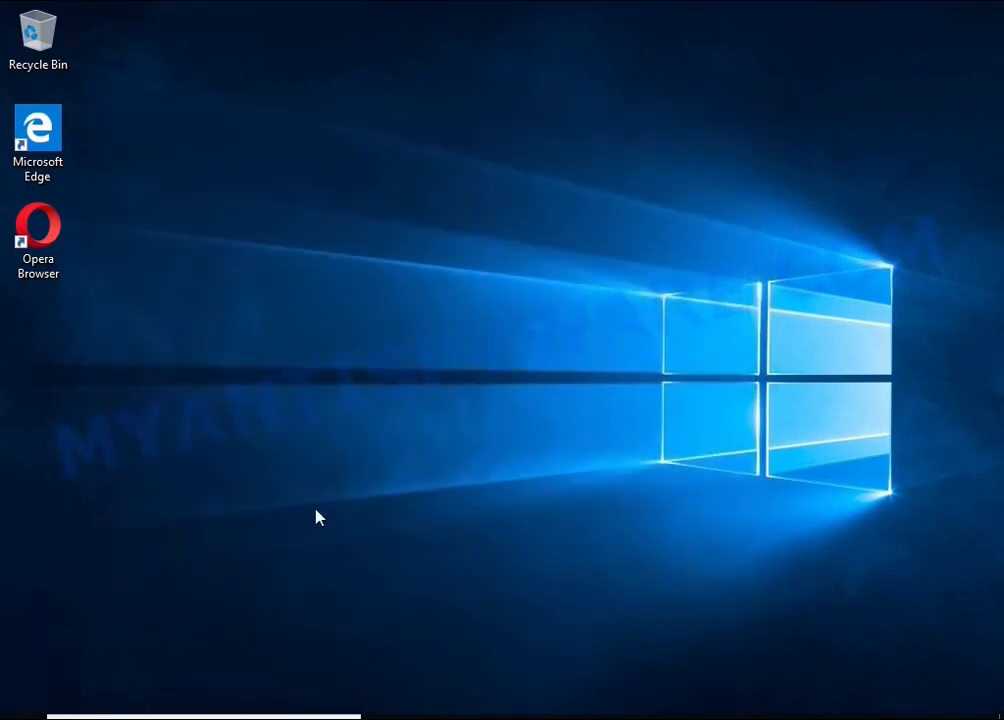
Step: Search Windows for "task she" and open Task Scheduler
{"action": "key", "text": "super"}
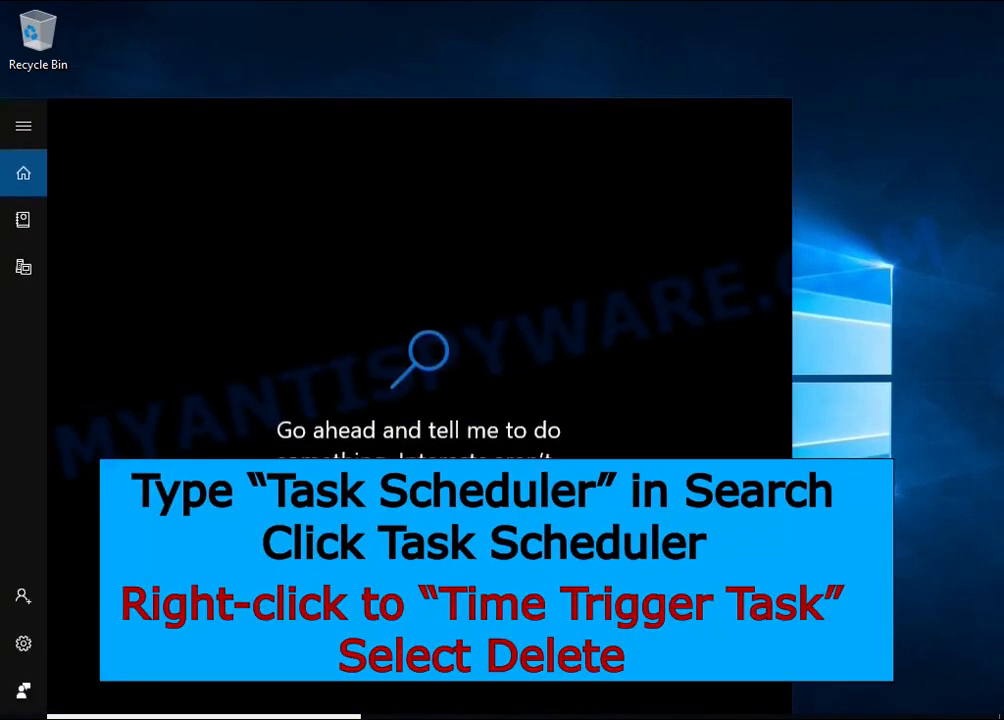
{"action": "type", "text": "task she"}
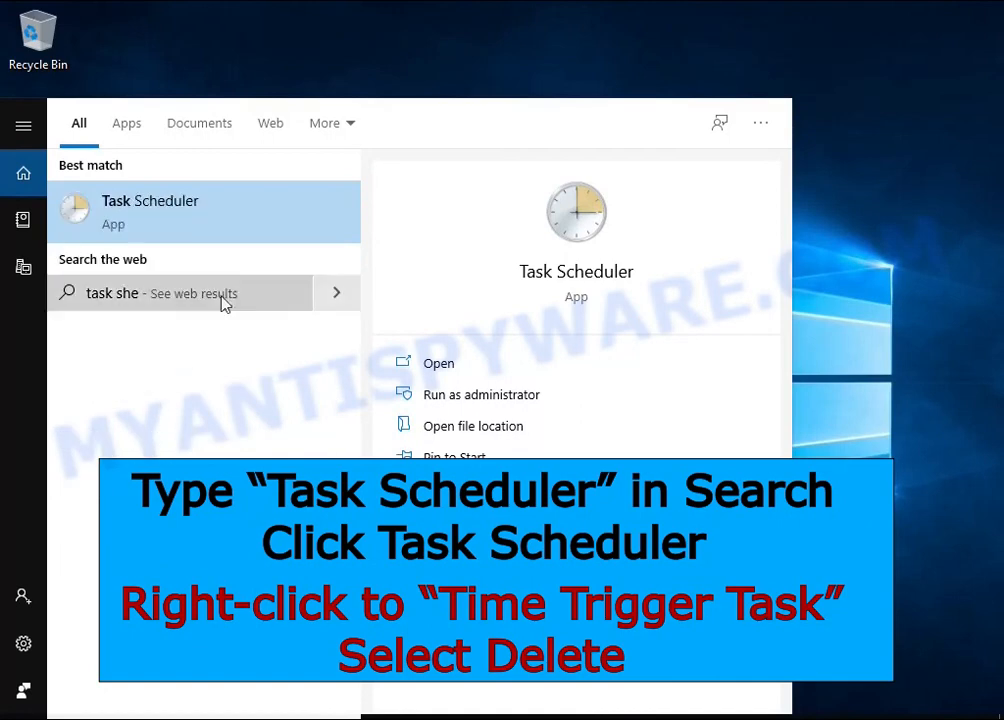
{"action": "left_click", "coordinate": [243, 230]}
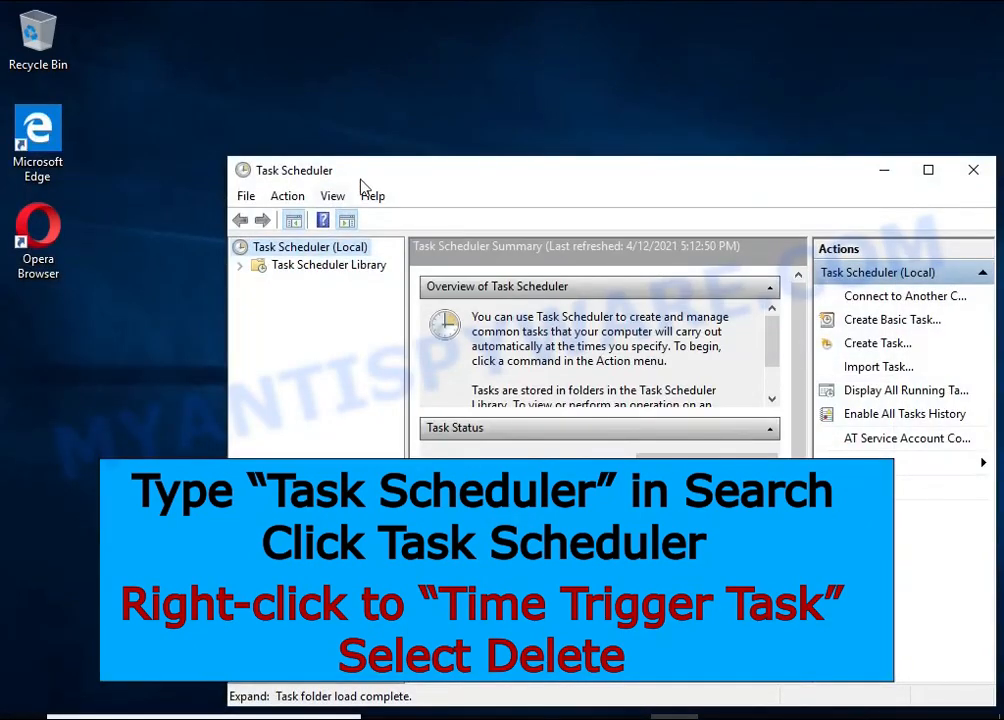
Step: Delete the Time Trigger Task from the Task Scheduler Library and close Task Scheduler
{"action": "left_click_drag", "start_coordinate": [362, 183], "coordinate": [300, 108]}
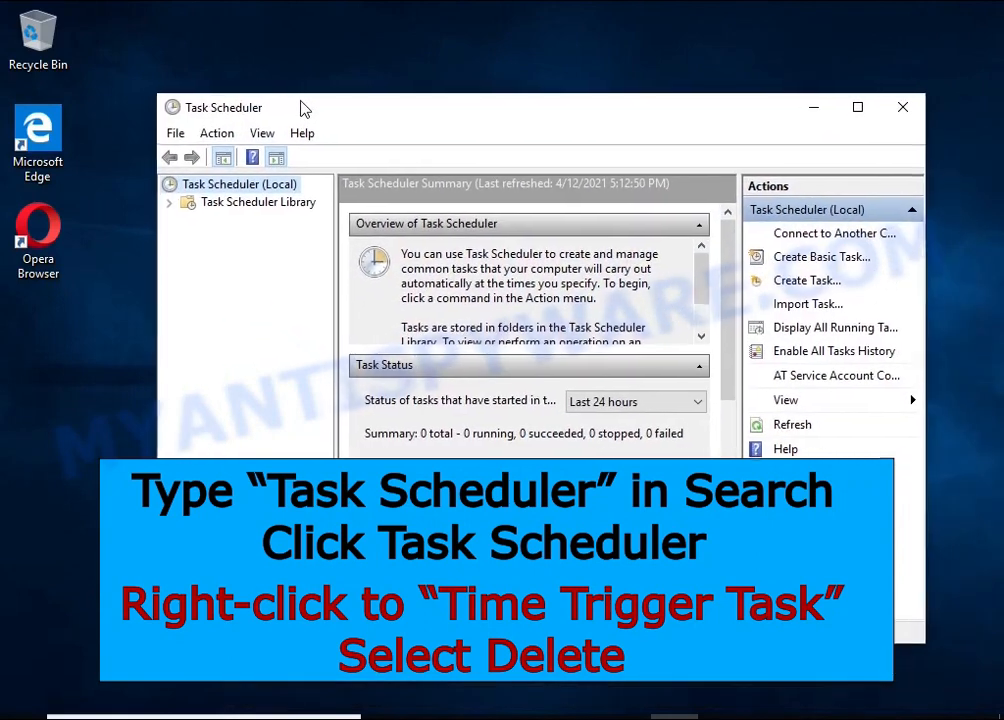
{"action": "left_click", "coordinate": [293, 201]}
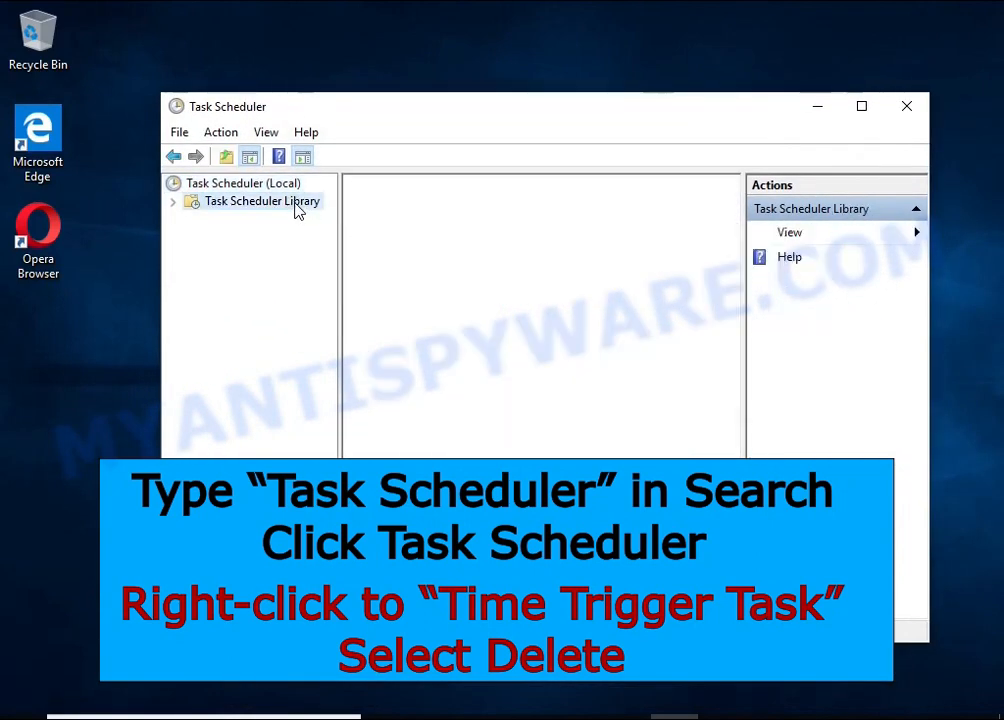
{"action": "left_click", "coordinate": [650, 270]}
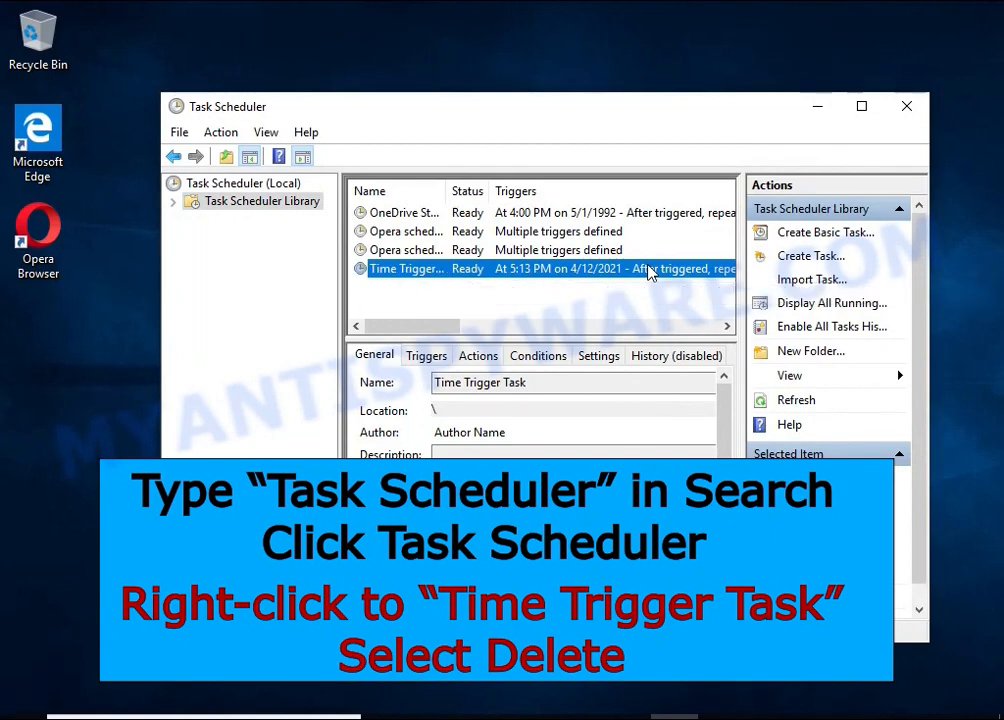
{"action": "right_click", "coordinate": [649, 269]}
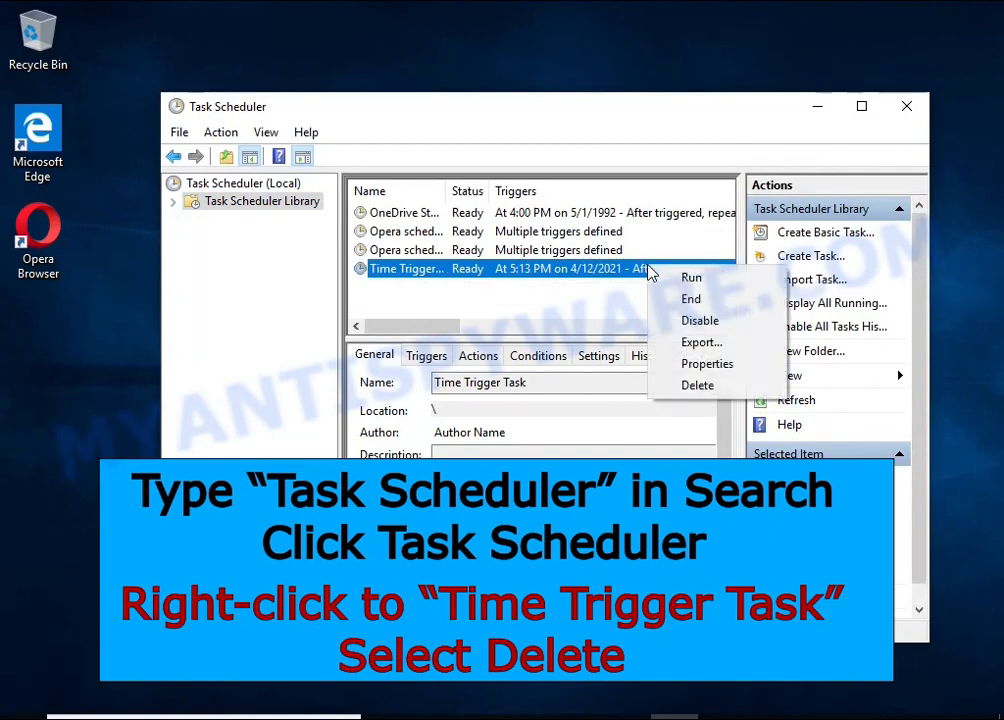
{"action": "left_click", "coordinate": [737, 388]}
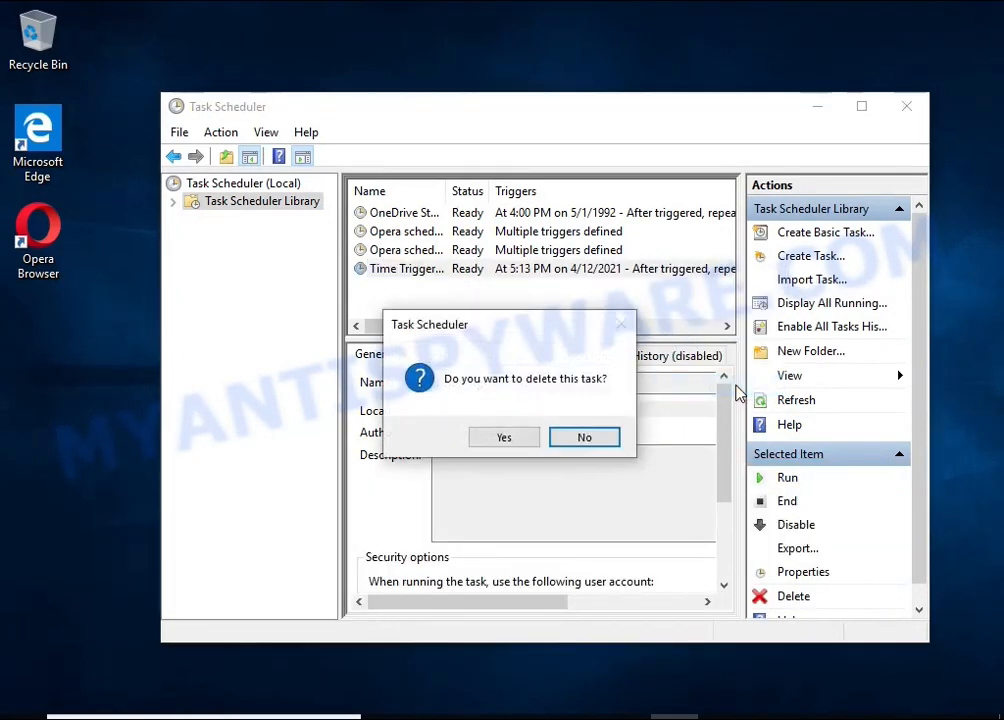
{"action": "left_click", "coordinate": [505, 440]}
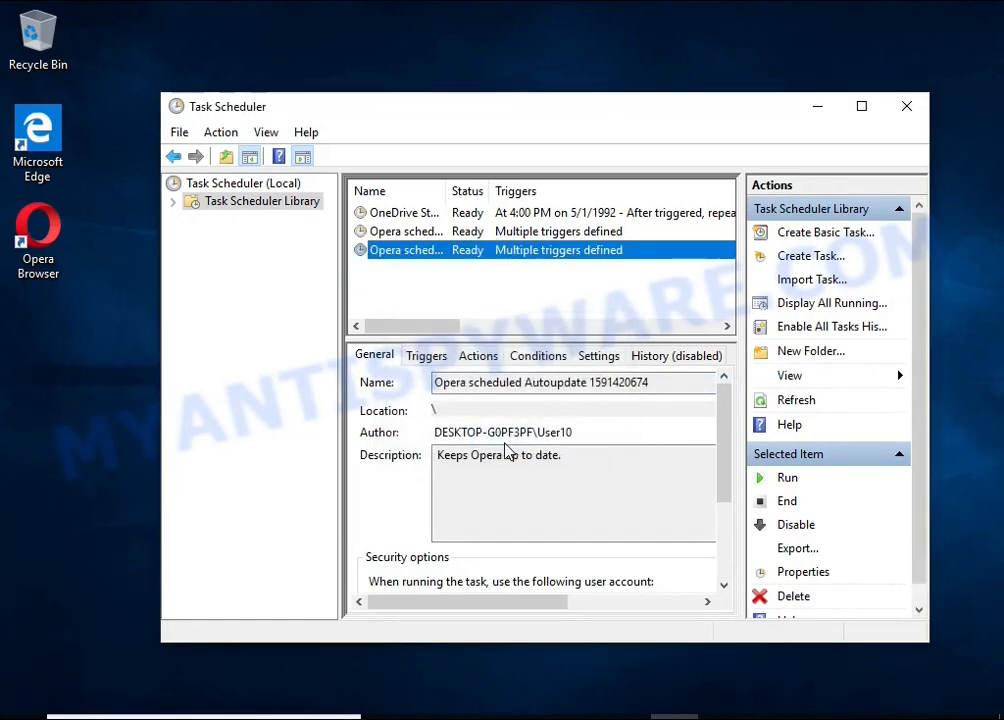
{"action": "left_click", "coordinate": [906, 108]}
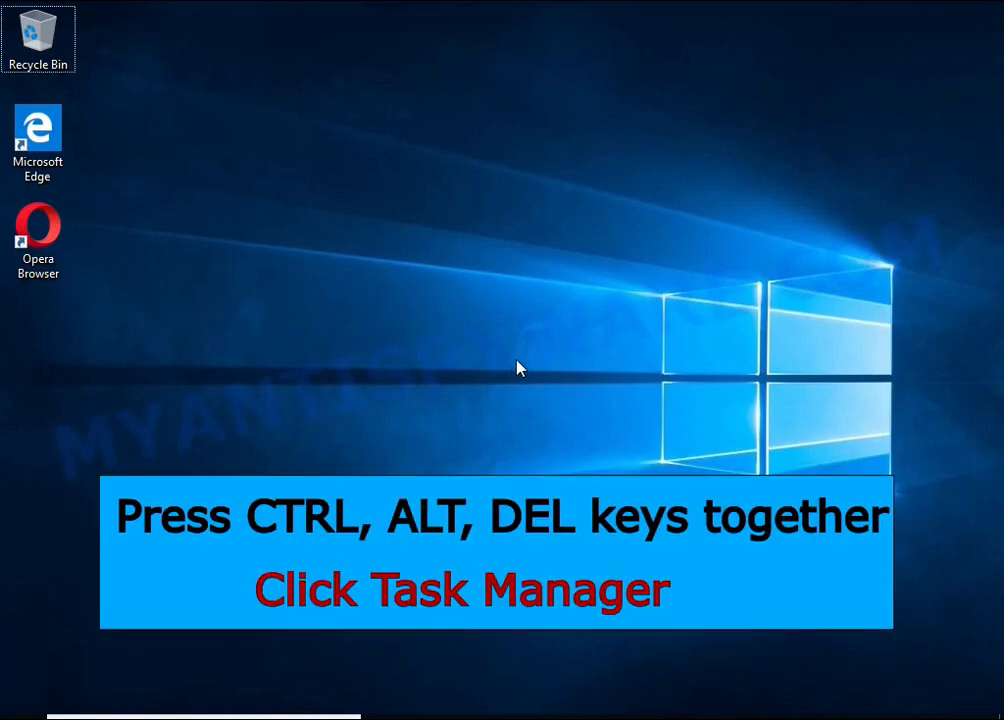
Step: Reopen Task Manager, open the file location of the DB07.exe start-up entry, and close Task Manager
{"action": "key", "text": "ctrl+alt+Delete"}
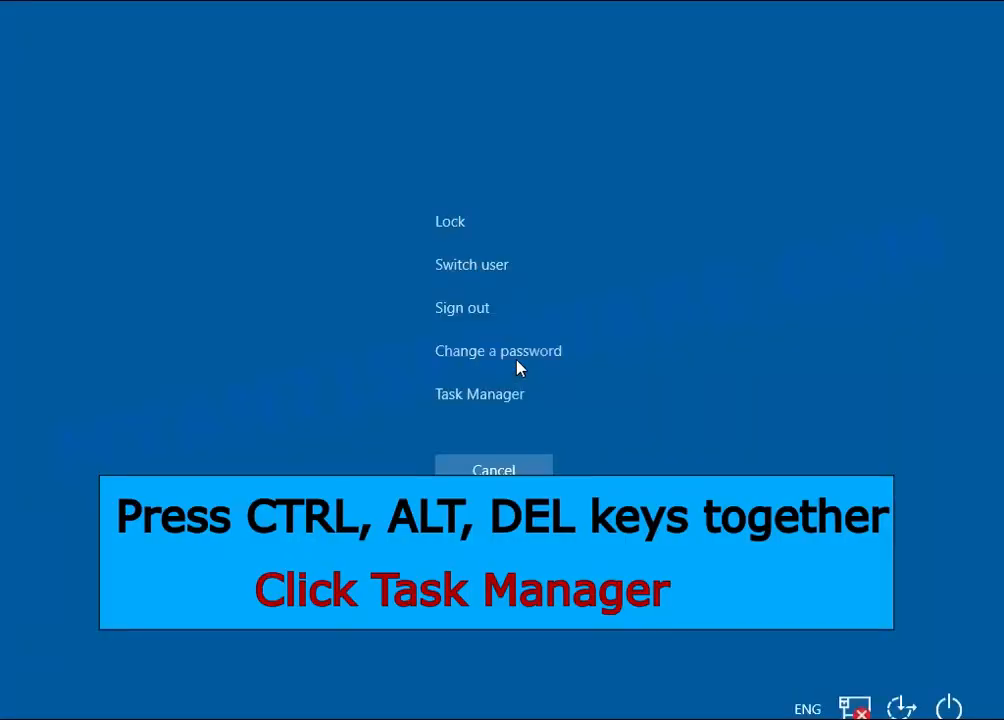
{"action": "left_click", "coordinate": [492, 406]}
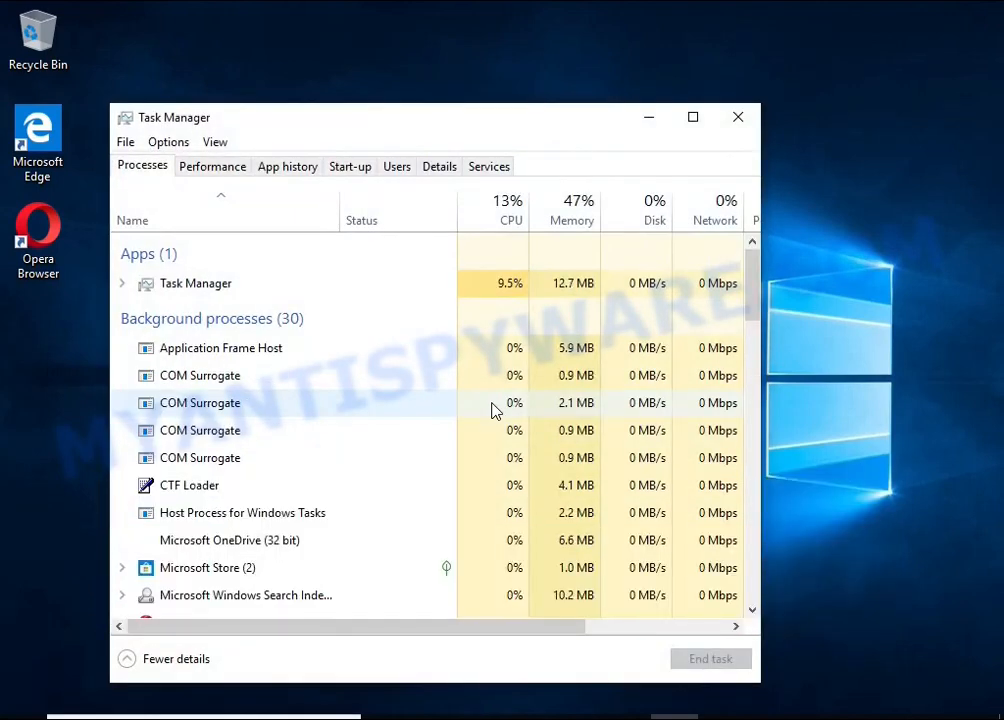
{"action": "left_click", "coordinate": [354, 168]}
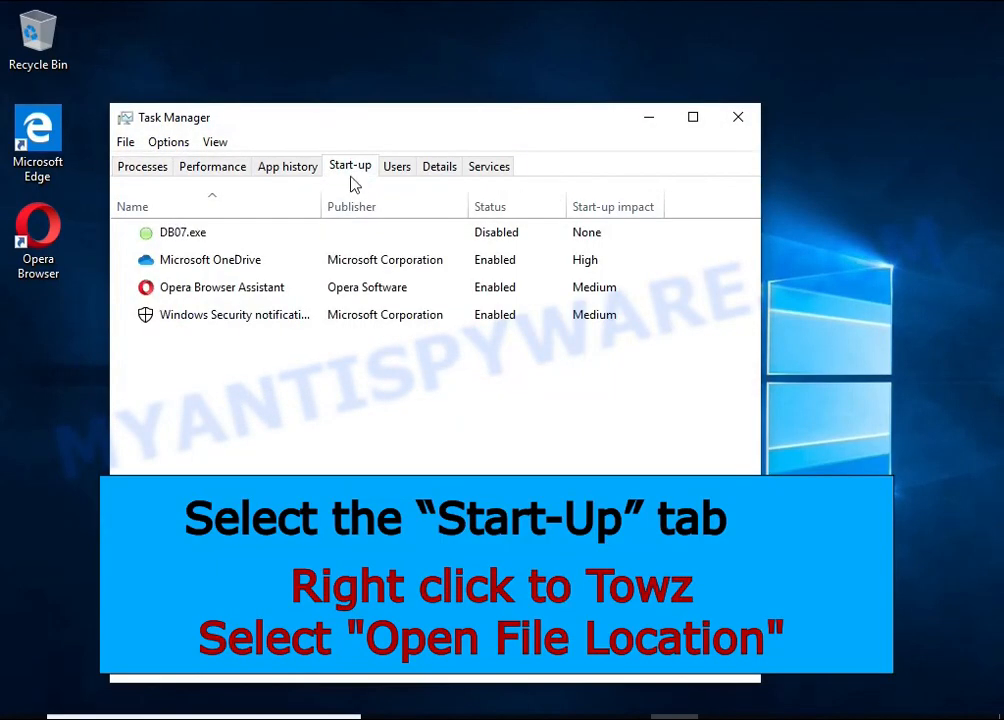
{"action": "right_click", "coordinate": [549, 233]}
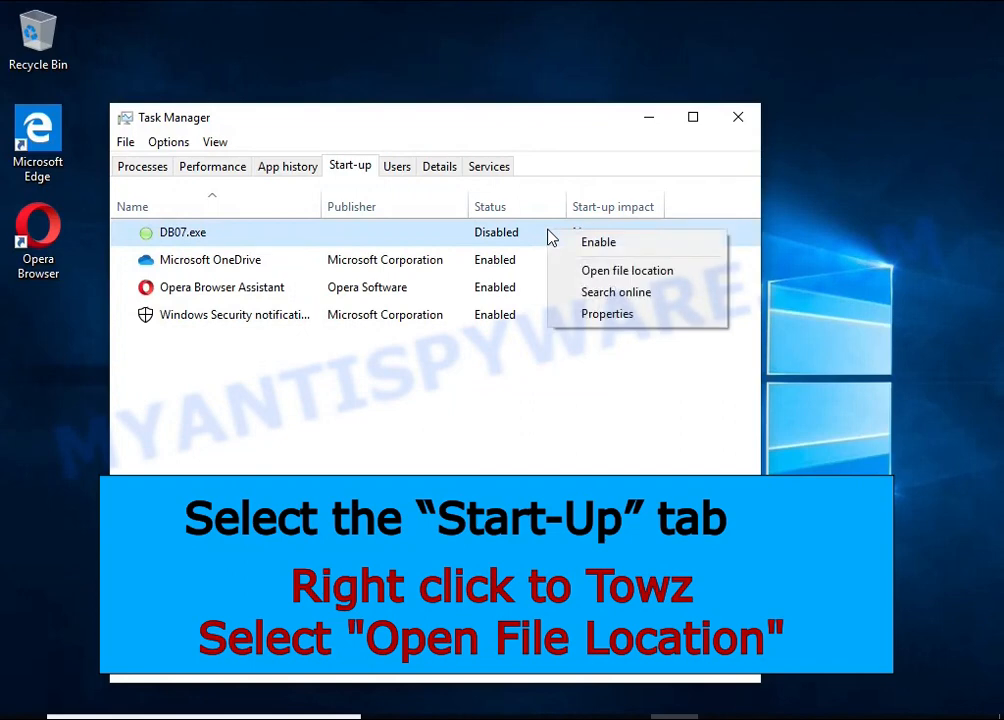
{"action": "left_click", "coordinate": [697, 281]}
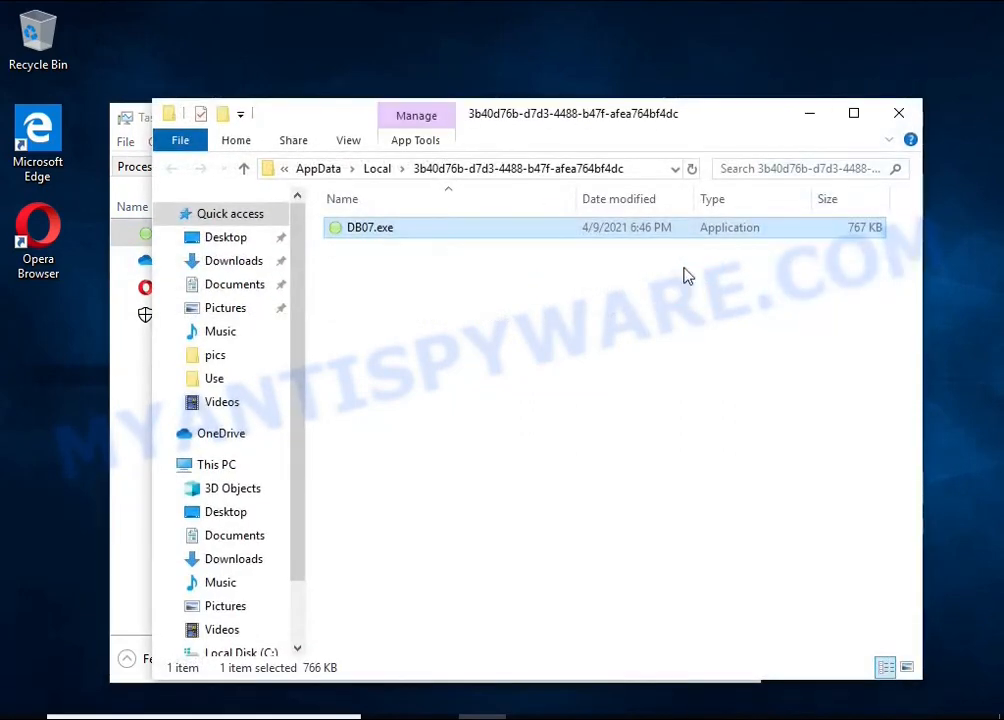
{"action": "left_click", "coordinate": [128, 417]}
{"action": "left_click", "coordinate": [737, 117]}
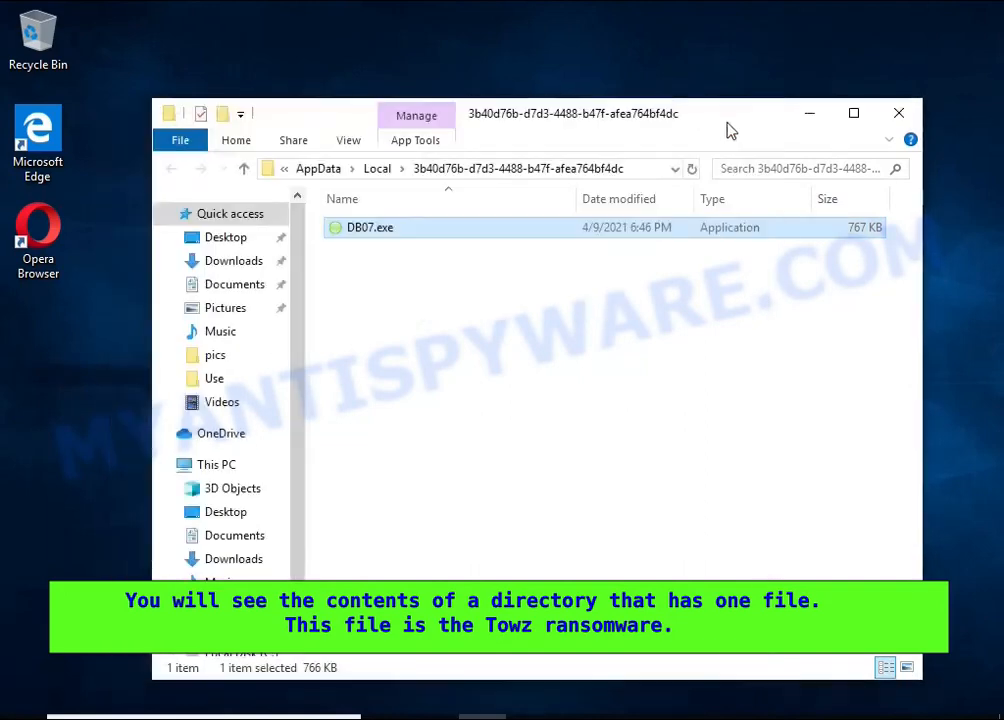
Step: Try to delete DB07.exe from its AppData\Local folder, retry the deletion, and cancel it
{"action": "right_click", "coordinate": [419, 231]}
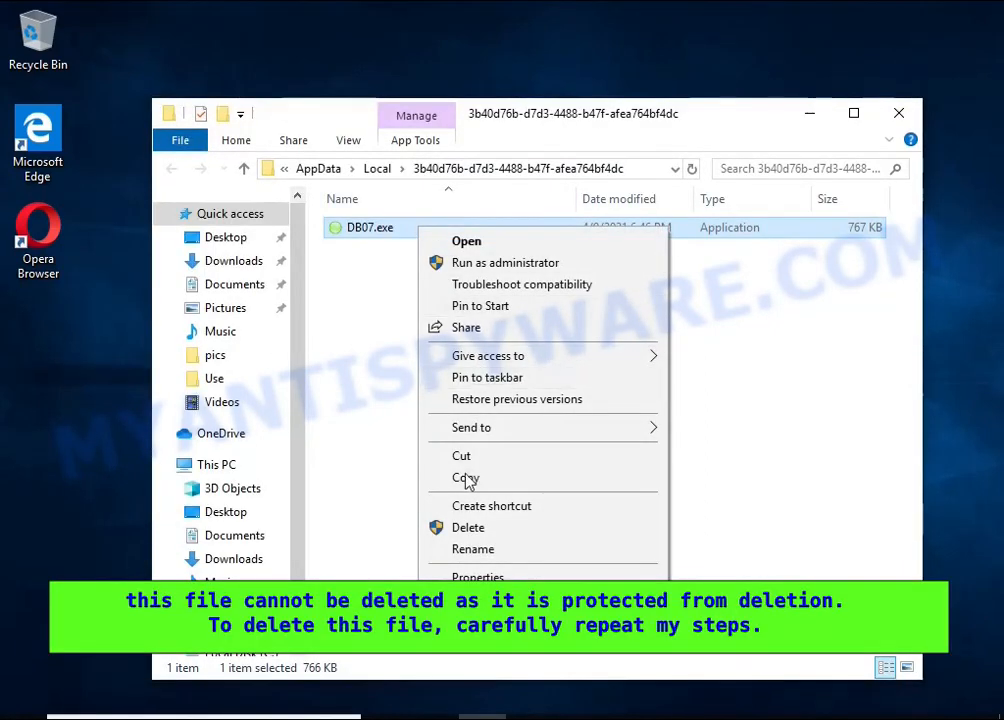
{"action": "left_click", "coordinate": [469, 531]}
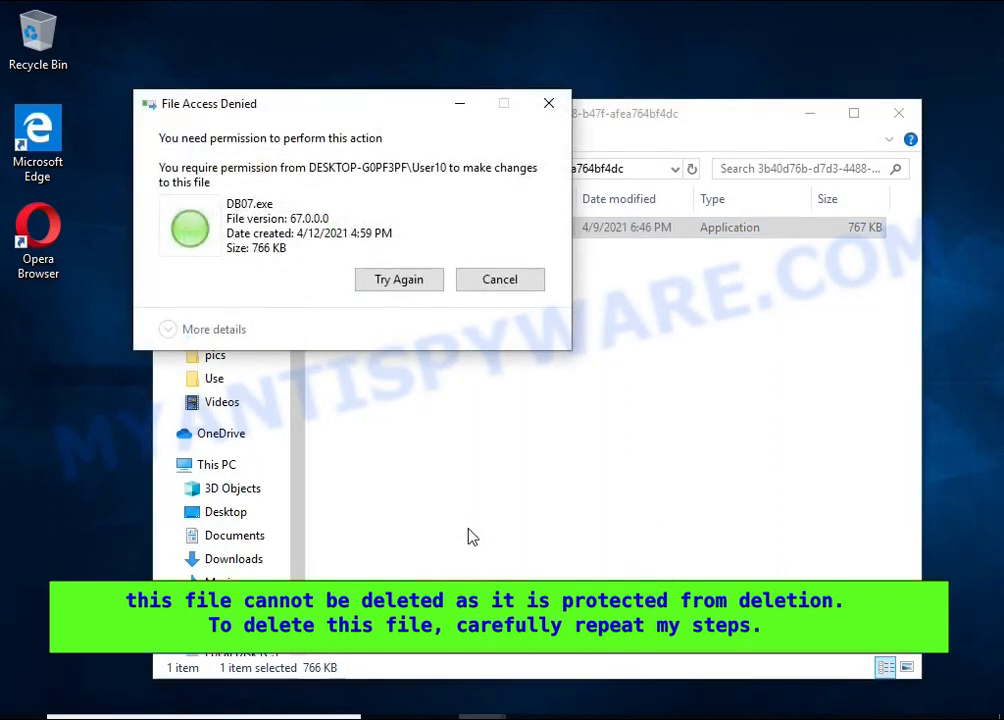
{"action": "left_click", "coordinate": [422, 287]}
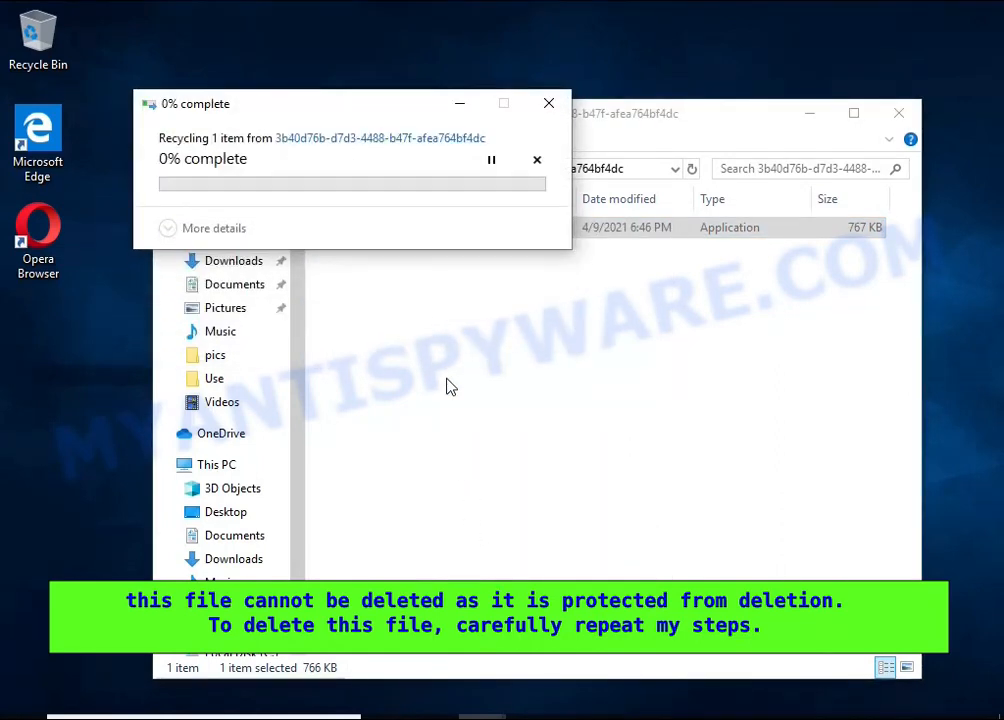
{"action": "left_click", "coordinate": [402, 283]}
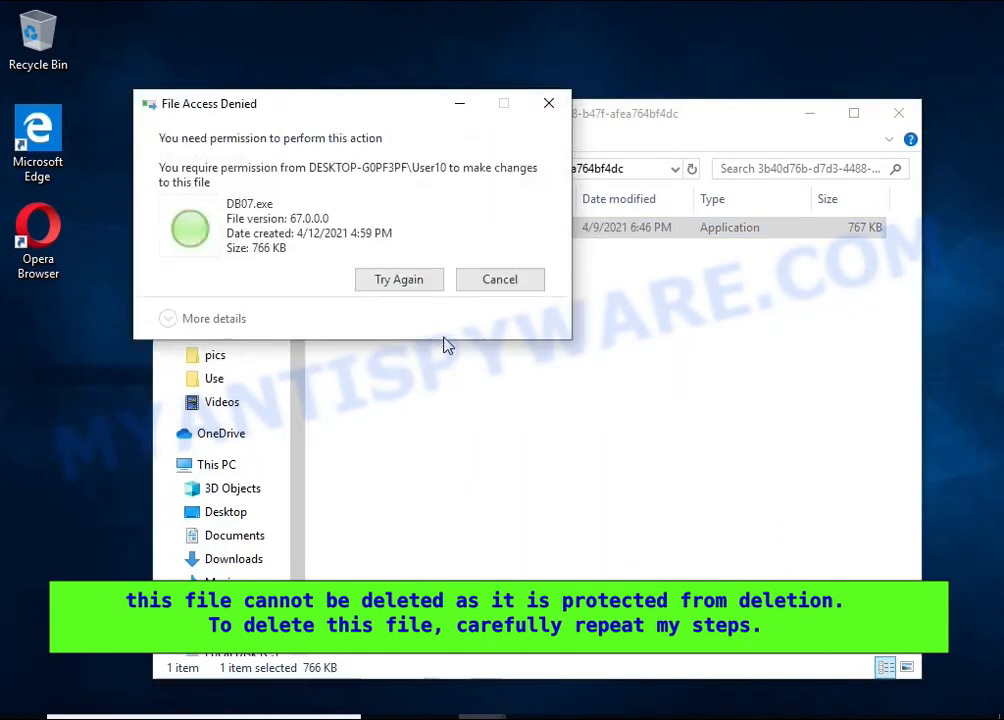
{"action": "left_click", "coordinate": [503, 283]}
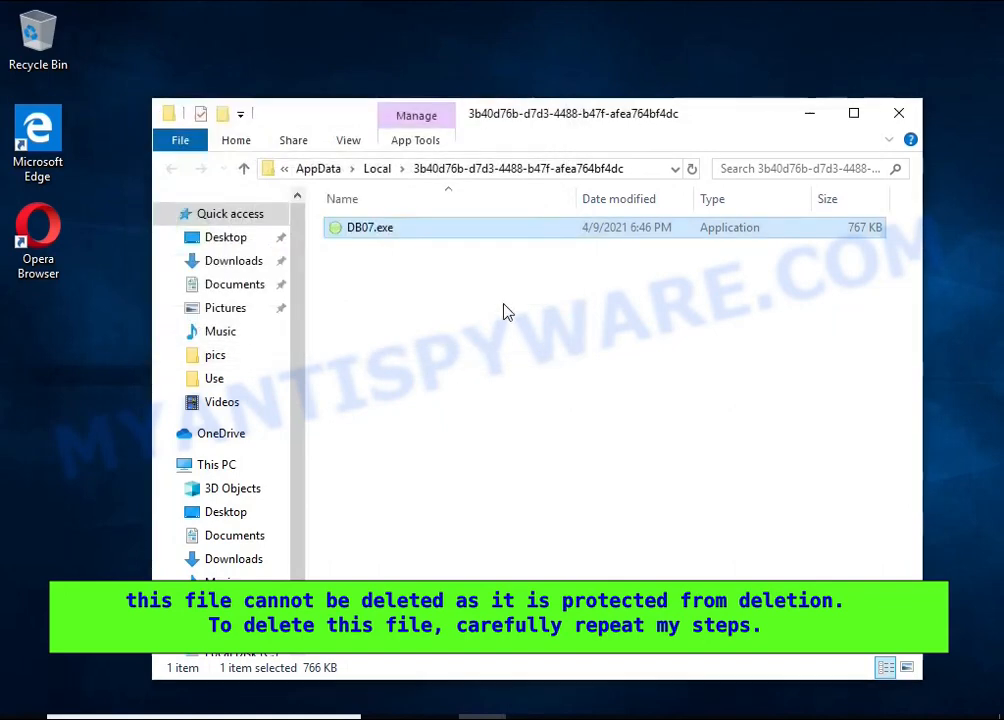
Step: Disable permission inheritance for DB07.exe in its advanced security settings, converting the inherited permissions into explicit ones
{"action": "right_click", "coordinate": [413, 241]}
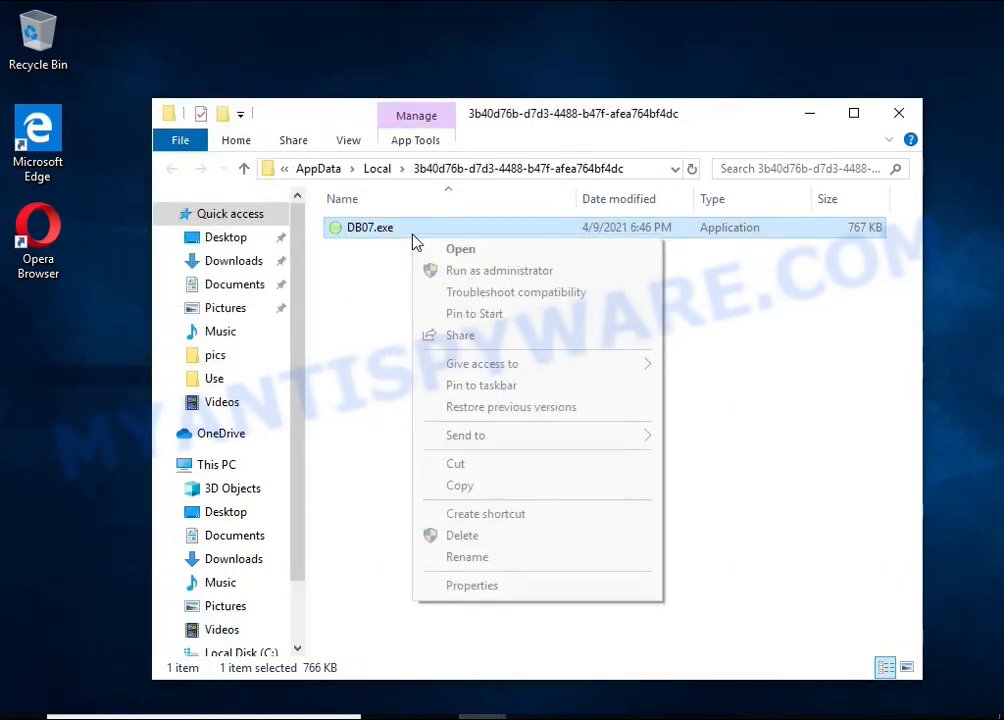
{"action": "left_click", "coordinate": [563, 590]}
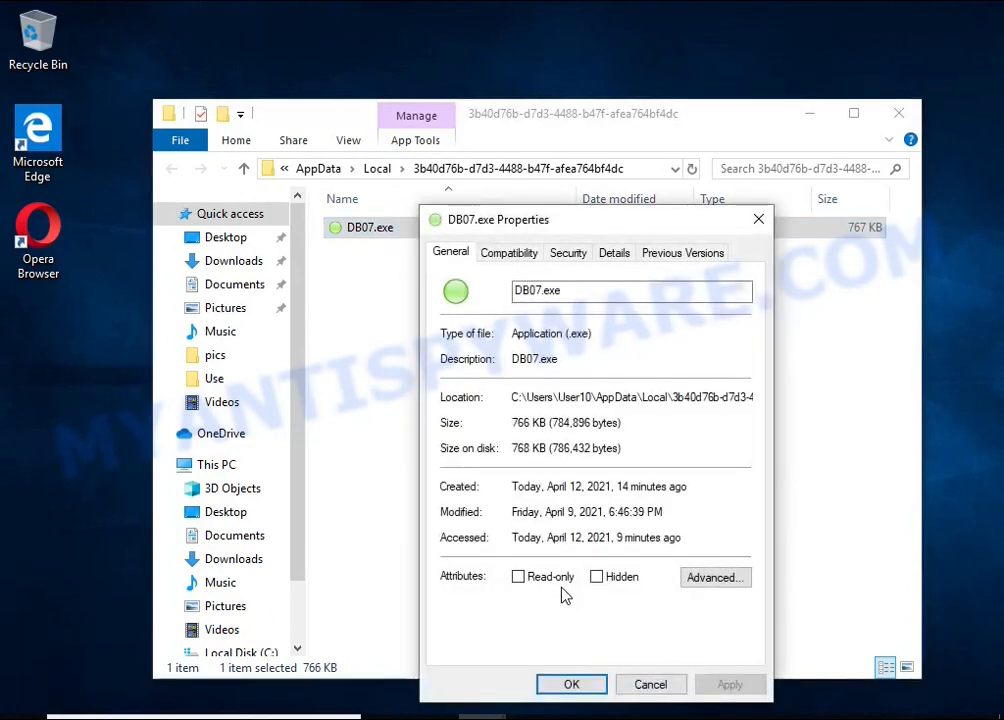
{"action": "left_click", "coordinate": [566, 252]}
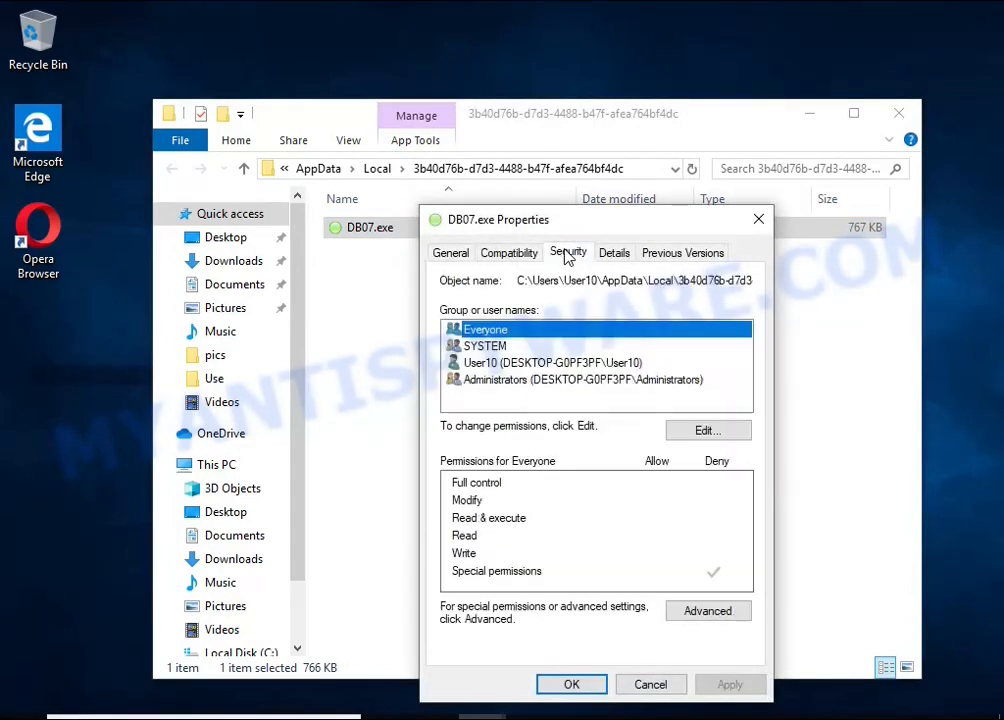
{"action": "left_click", "coordinate": [718, 612]}
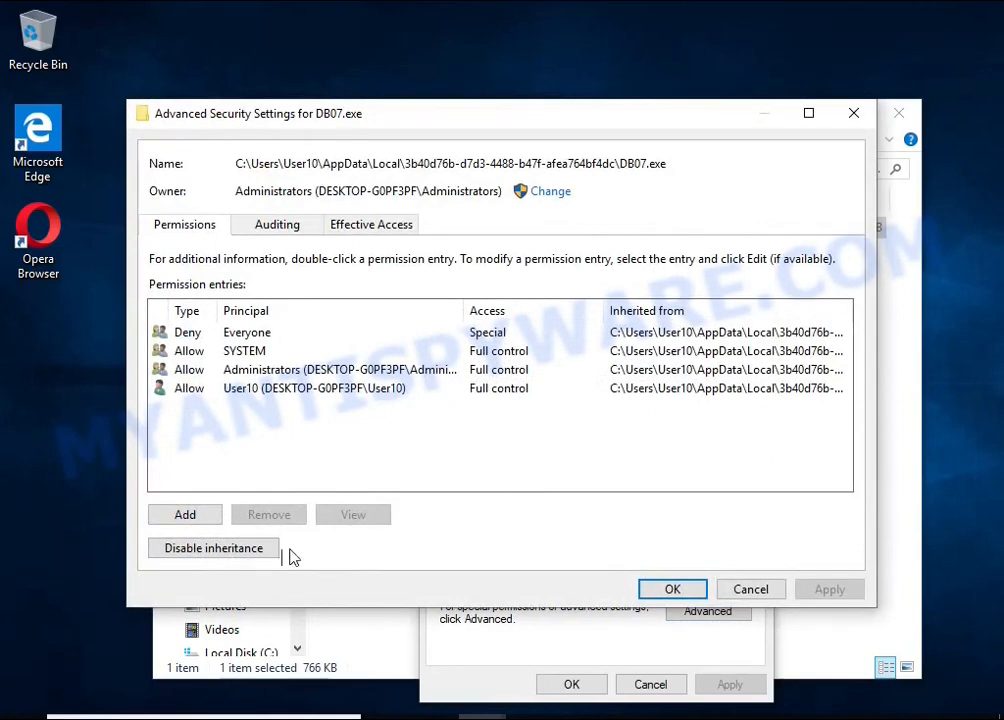
{"action": "left_click", "coordinate": [254, 558]}
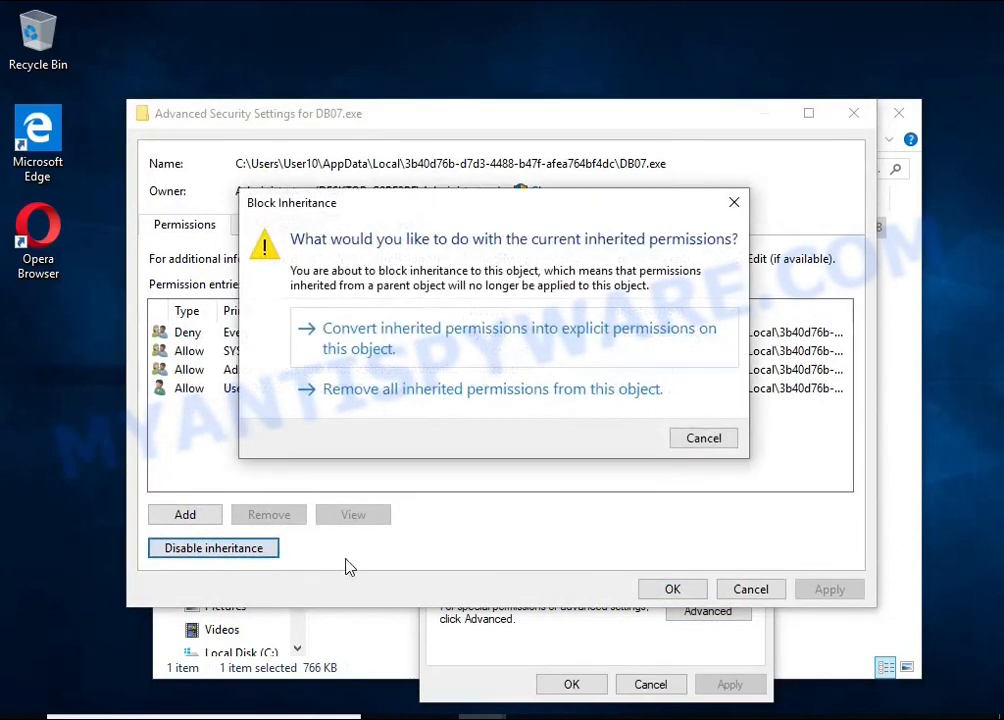
{"action": "left_click", "coordinate": [522, 359]}
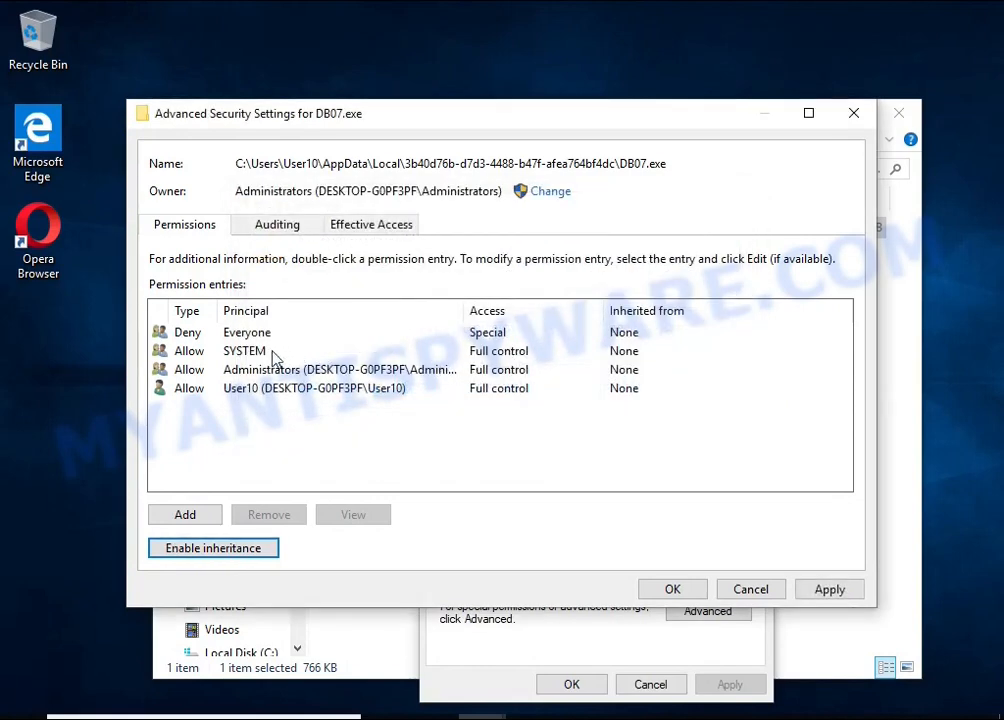
Step: Remove the Deny permission entry for Everyone from DB07.exe and confirm the security settings and file properties
{"action": "left_click", "coordinate": [246, 334]}
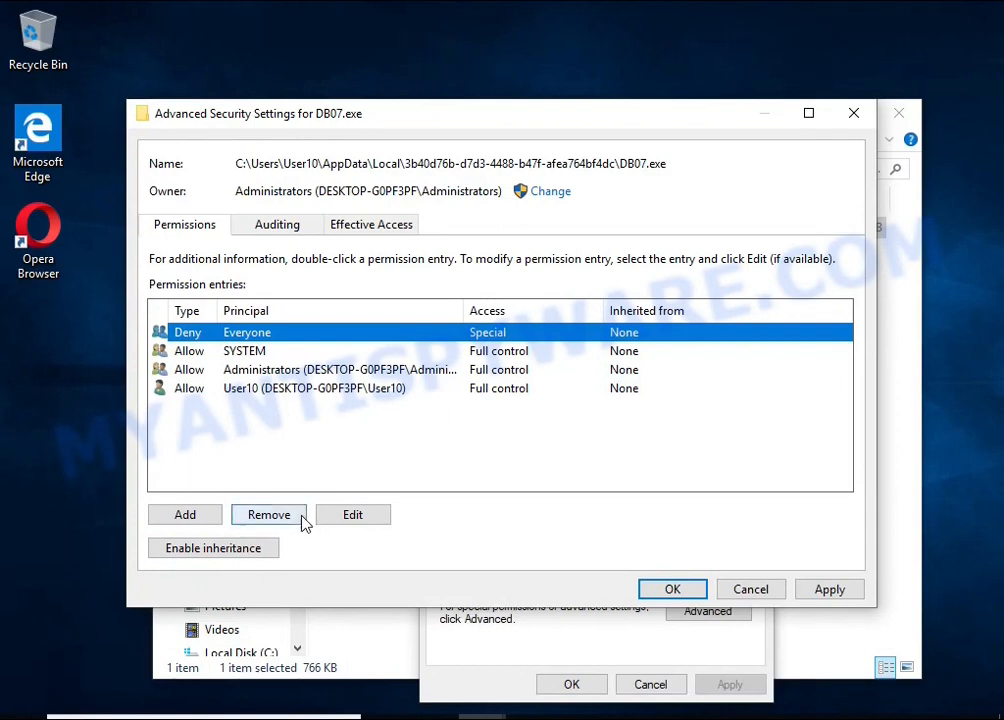
{"action": "left_click", "coordinate": [268, 515]}
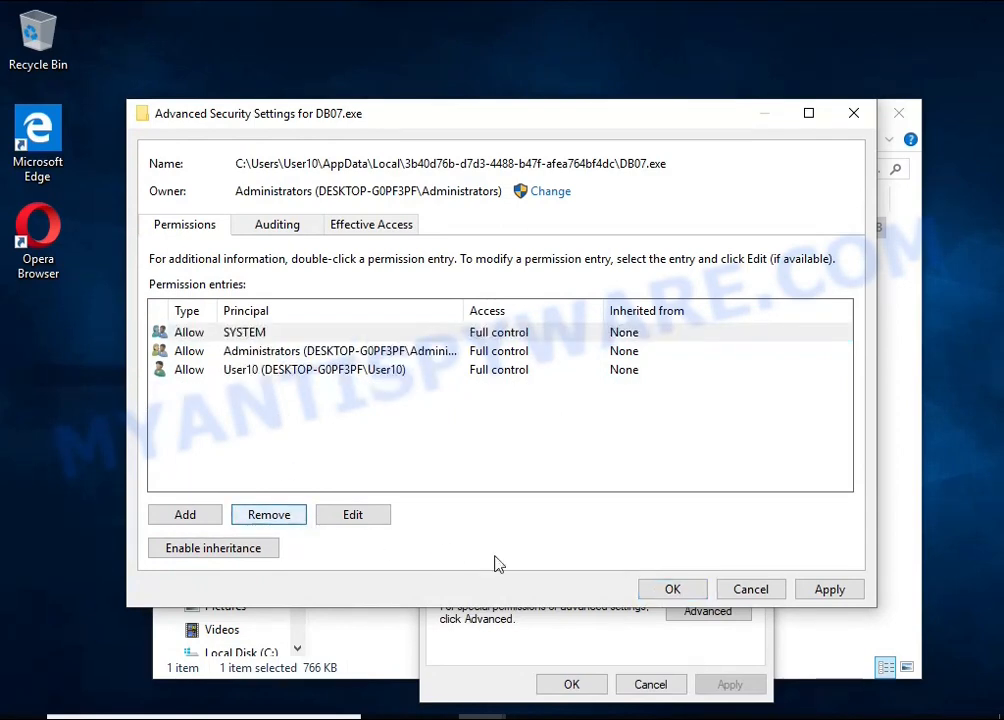
{"action": "left_click", "coordinate": [672, 589]}
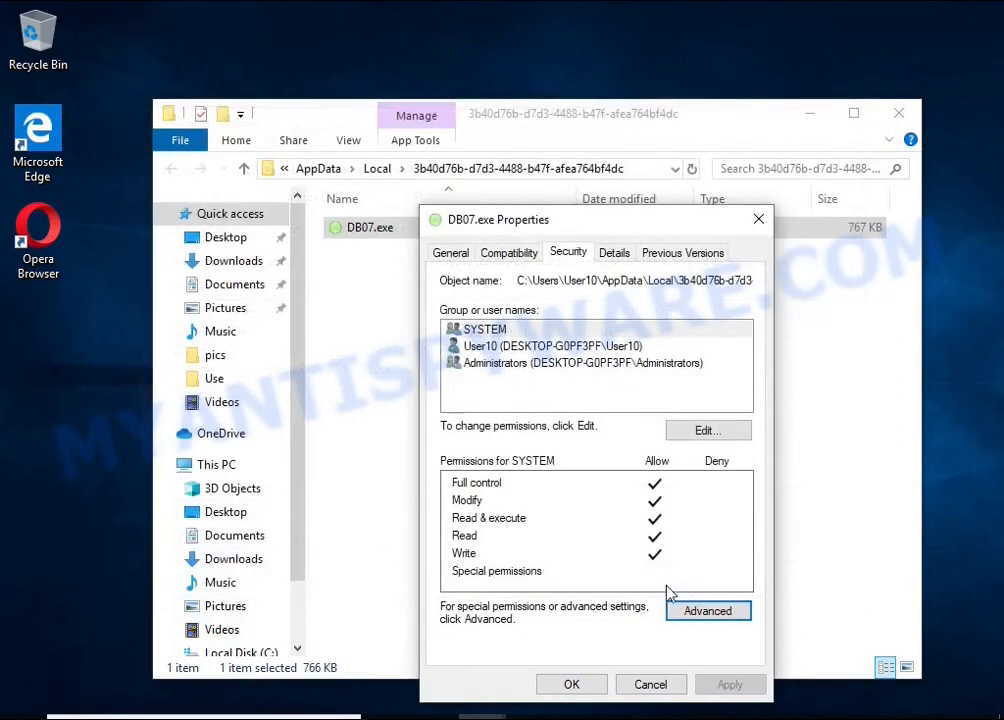
{"action": "left_click", "coordinate": [574, 685]}
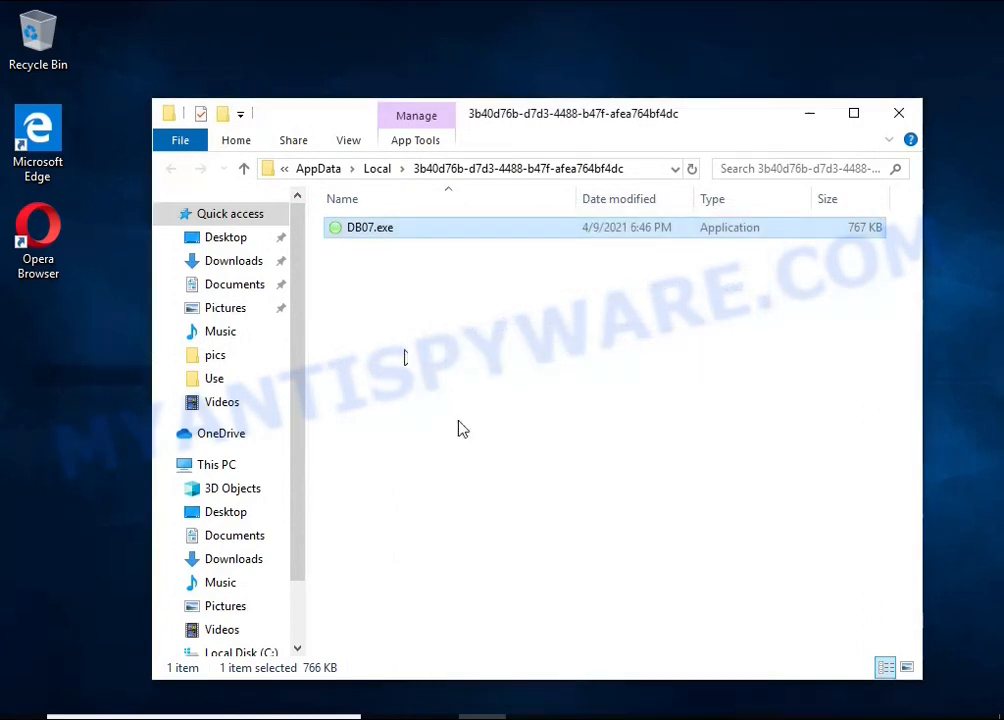
Step: Delete DB07.exe from its AppData\Local folder and close the folder window
{"action": "right_click", "coordinate": [385, 232]}
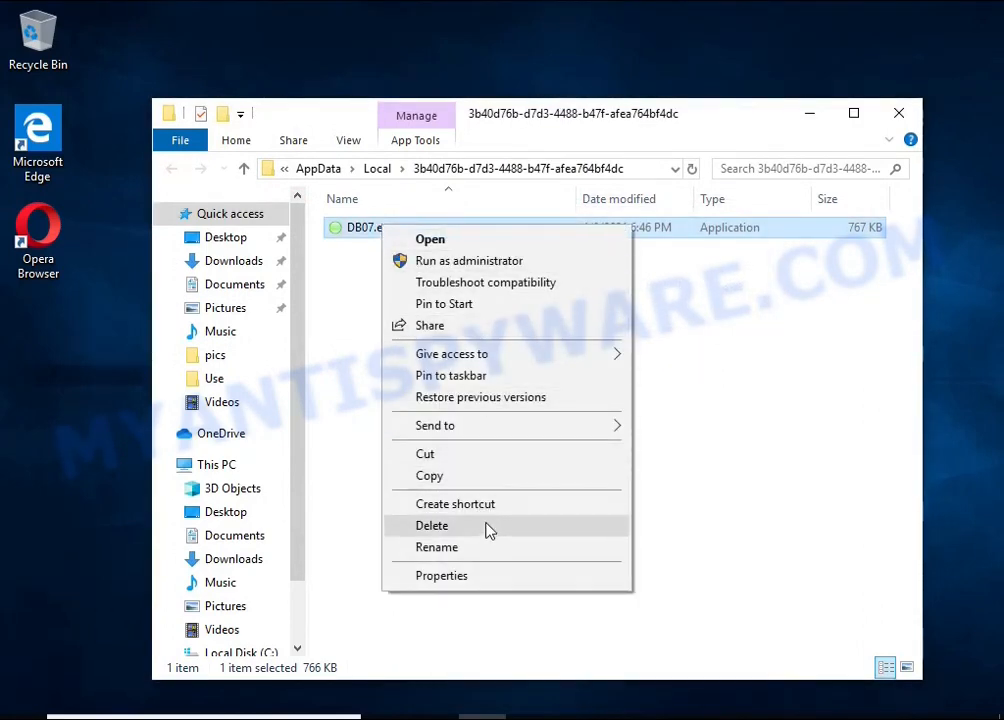
{"action": "left_click", "coordinate": [432, 525]}
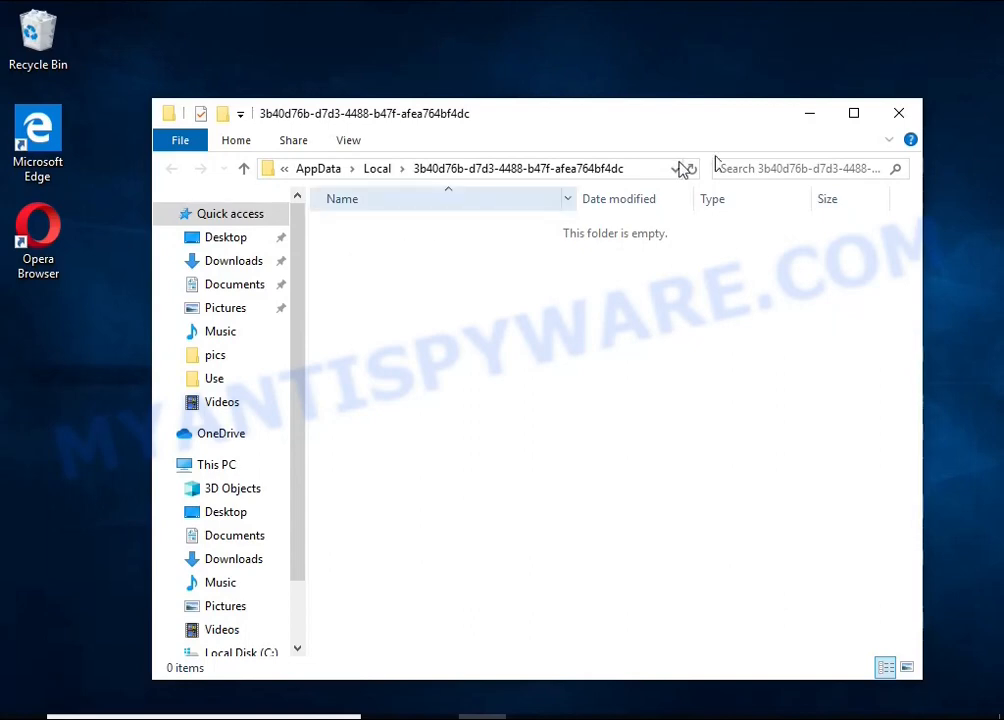
{"action": "left_click", "coordinate": [907, 116]}
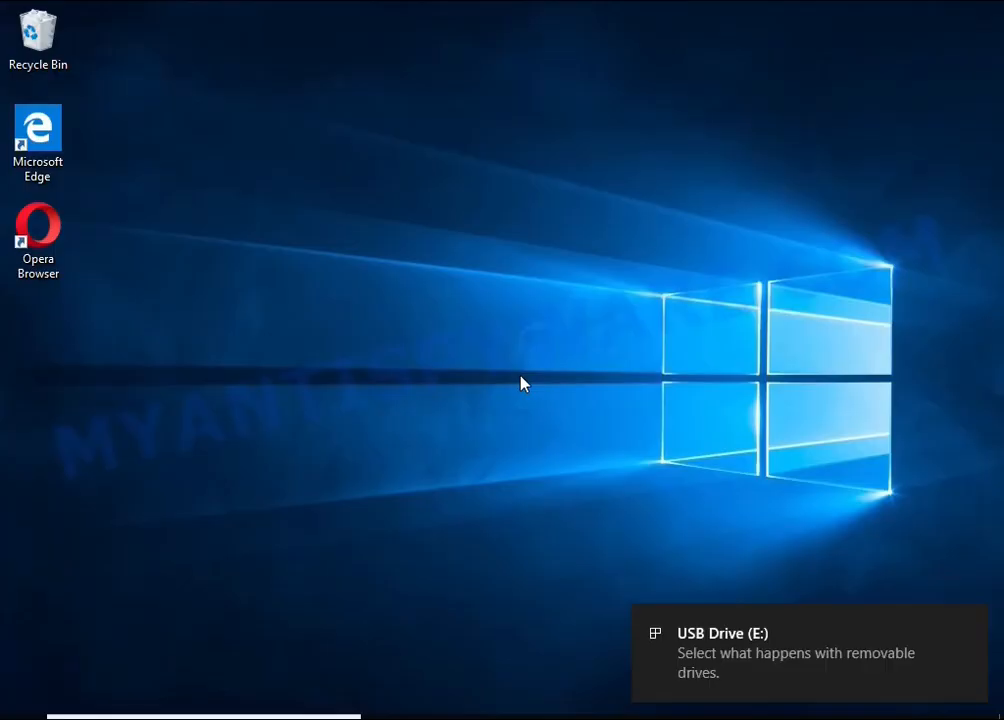
Step: Open USB Drive (E:) to view its files and run decrypt_STOPDjvu.exe, allowing it to make changes to the device
{"action": "left_click", "coordinate": [744, 657]}
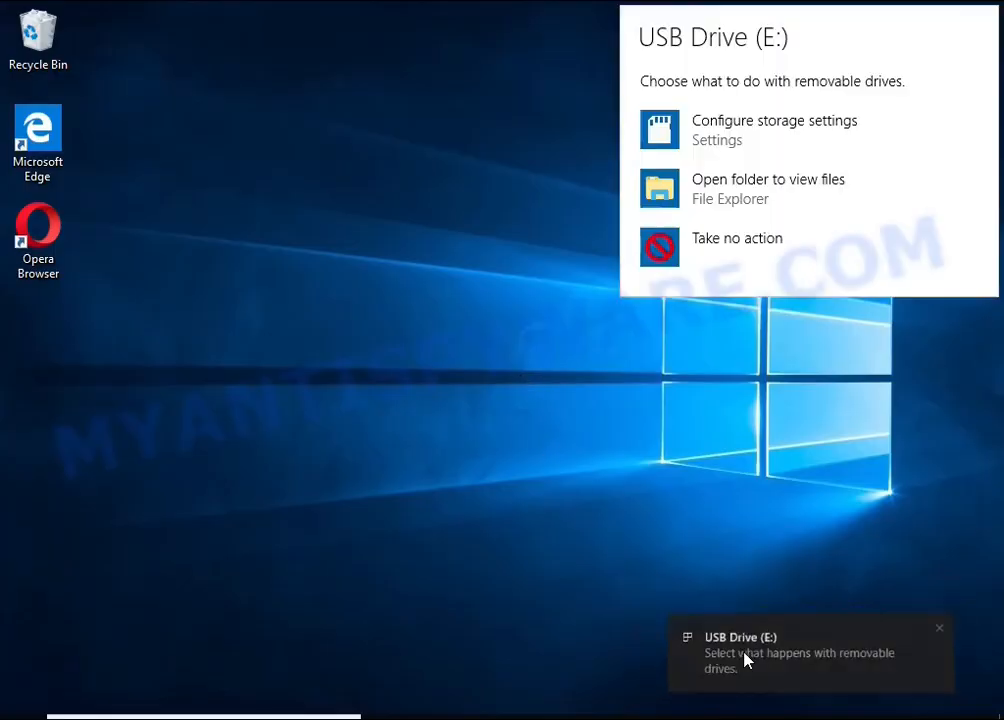
{"action": "left_click", "coordinate": [751, 193]}
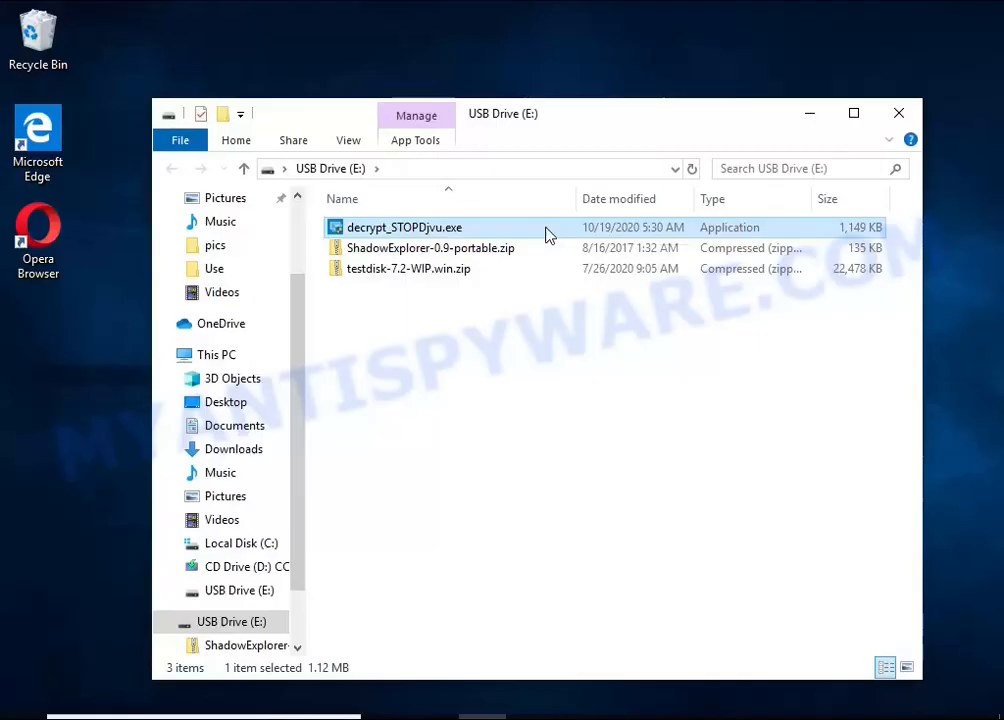
{"action": "double_click", "coordinate": [546, 230]}
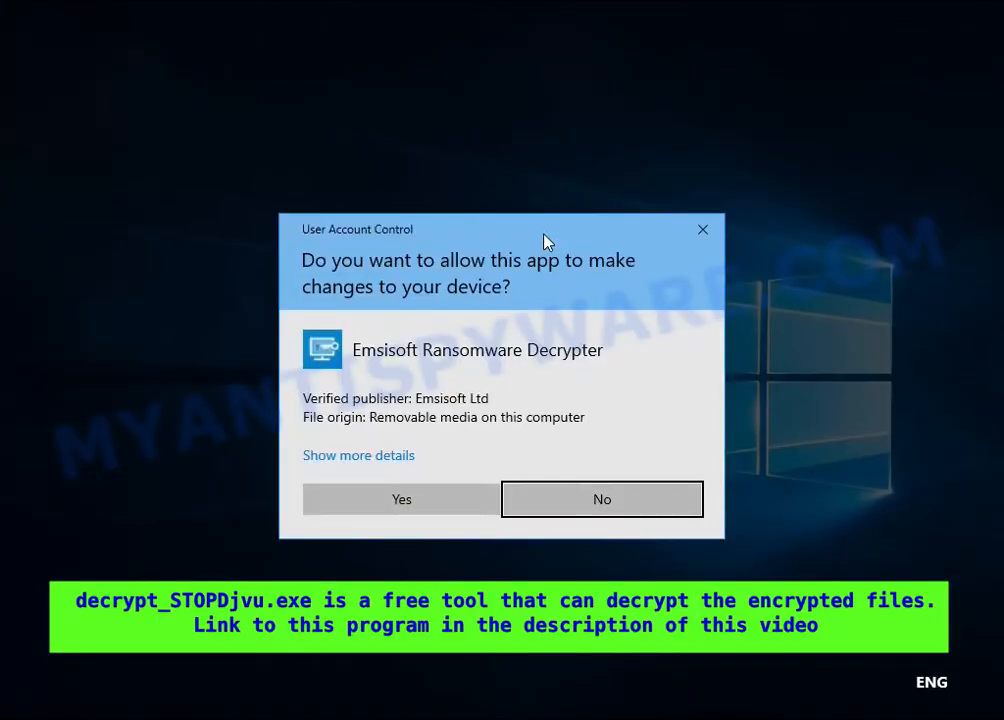
{"action": "left_click", "coordinate": [441, 508]}
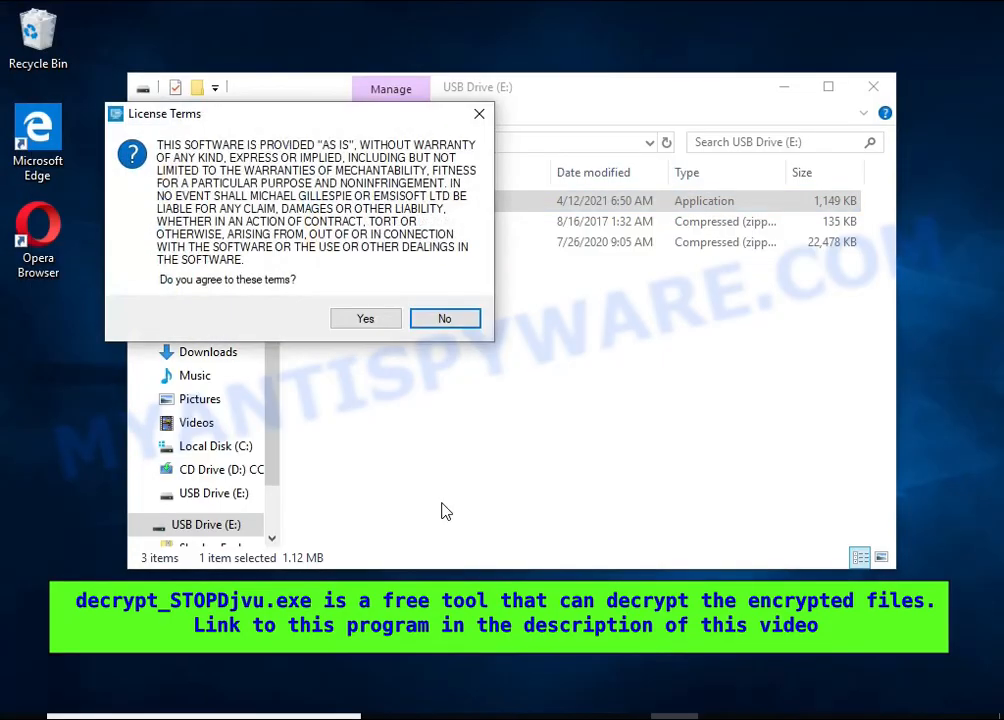
Step: Accept the decryptor's license terms and disclaimer, acknowledge the malware notice, and minimize the USB Drive (E:) window
{"action": "left_click", "coordinate": [392, 320]}
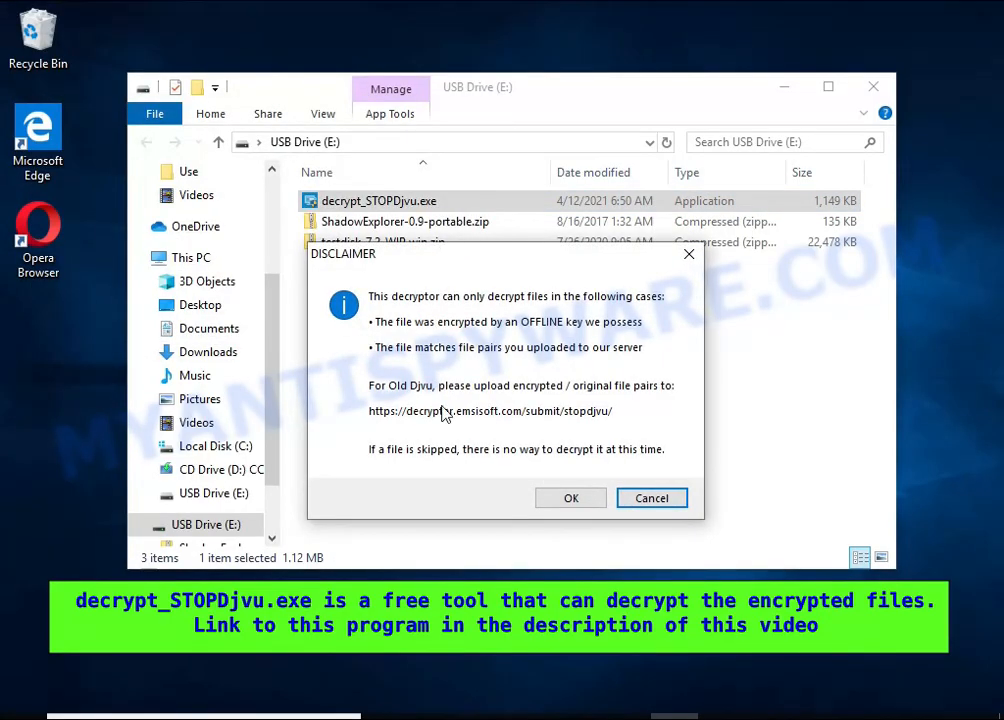
{"action": "left_click", "coordinate": [565, 505]}
{"action": "left_click", "coordinate": [562, 459]}
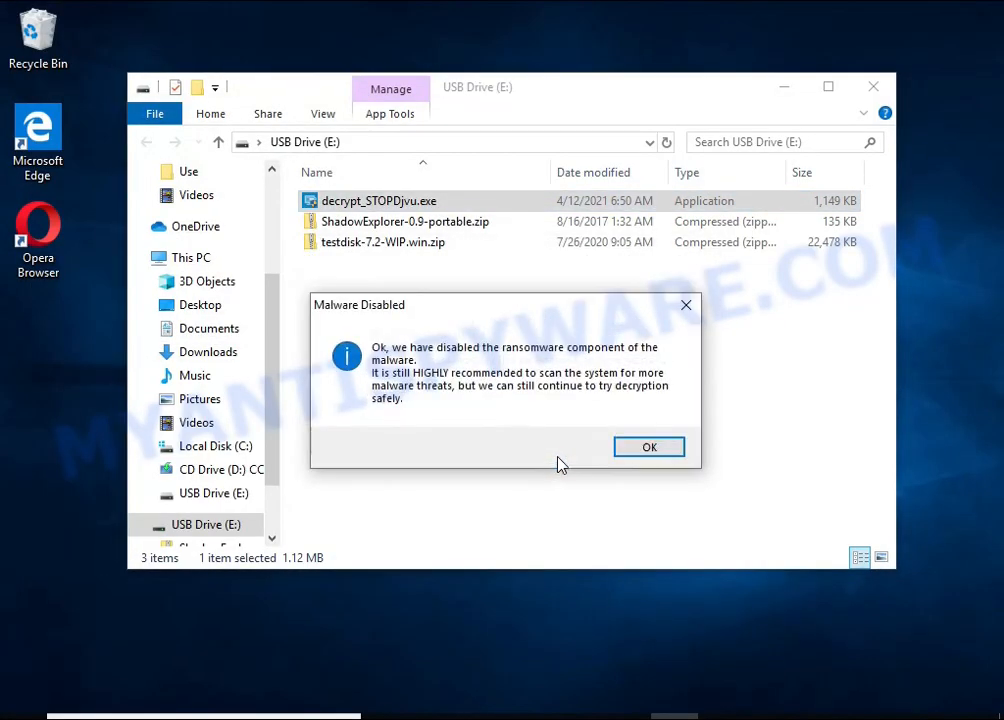
{"action": "left_click", "coordinate": [655, 447]}
{"action": "left_click", "coordinate": [785, 88]}
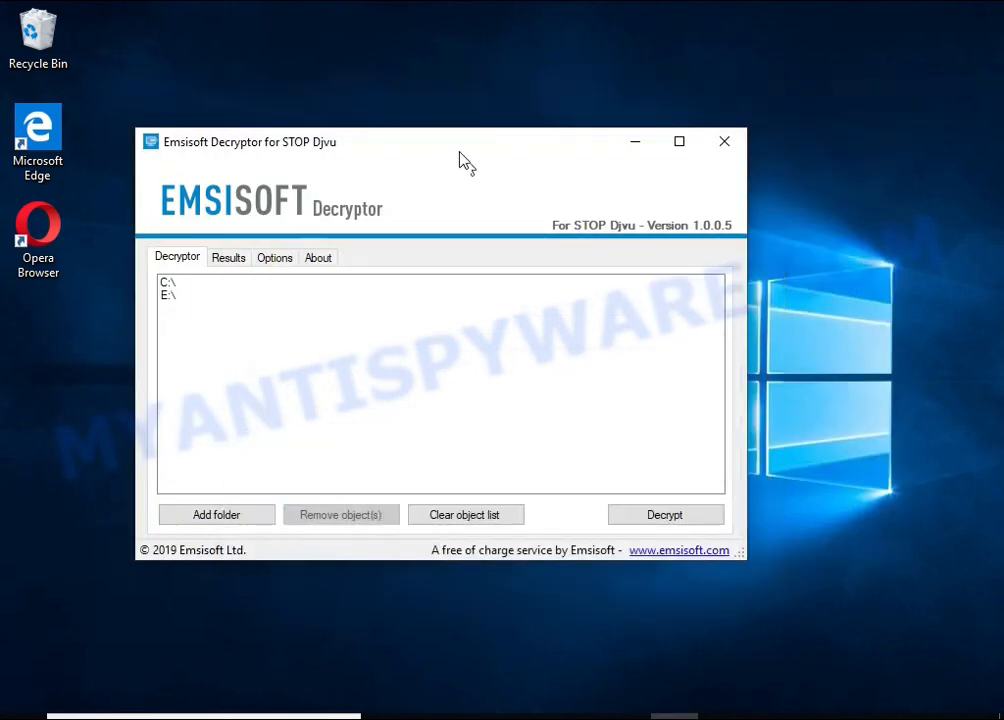
Step: Remove the C:\ and E:\ drives from the decryptor's list of objects
{"action": "left_click_drag", "start_coordinate": [464, 150], "coordinate": [597, 140]}
{"action": "left_click", "coordinate": [398, 273]}
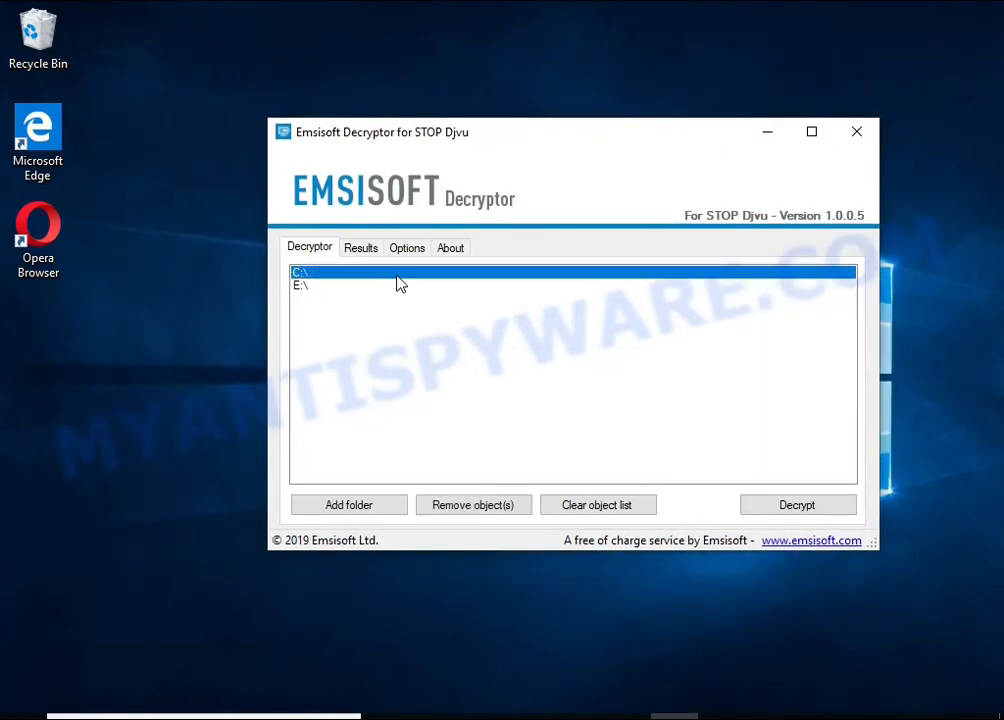
{"action": "left_click", "coordinate": [462, 502]}
{"action": "left_click", "coordinate": [328, 273]}
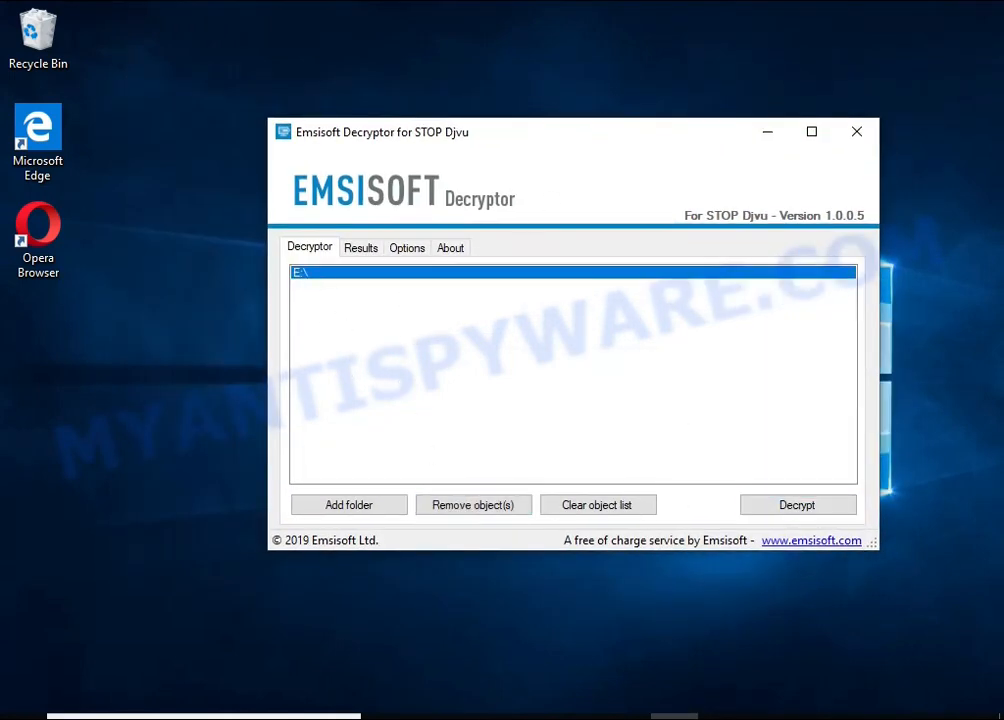
{"action": "left_click", "coordinate": [446, 506]}
Step: Add the Documents and Pictures folders to the decryptor's object list and start decrypting them
{"action": "left_click", "coordinate": [390, 504]}
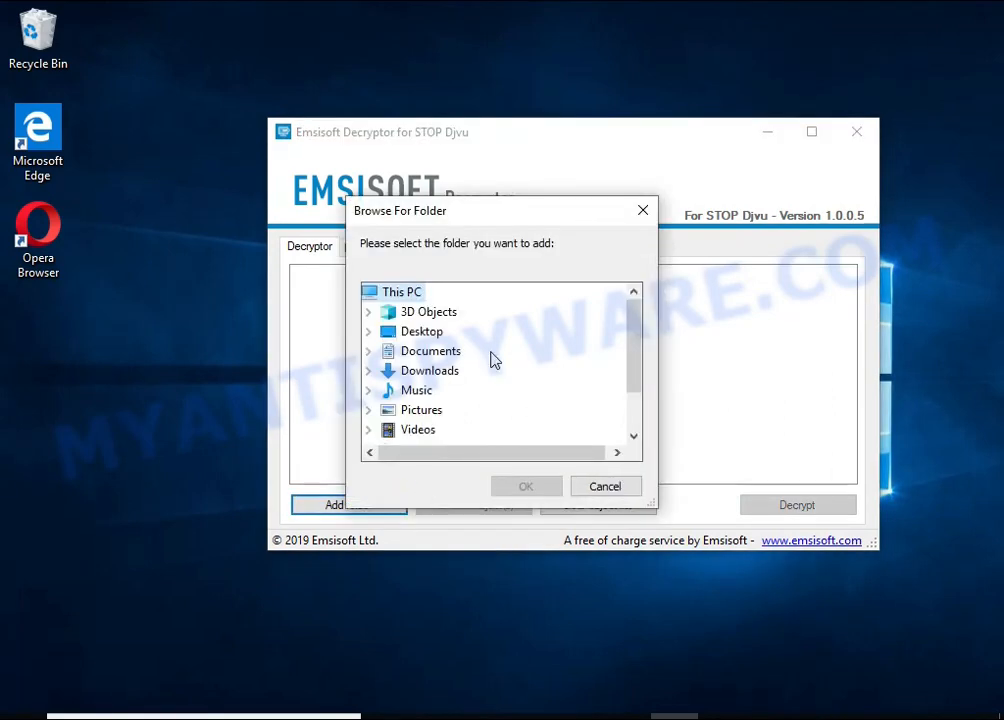
{"action": "left_click", "coordinate": [400, 353]}
{"action": "left_click", "coordinate": [522, 485]}
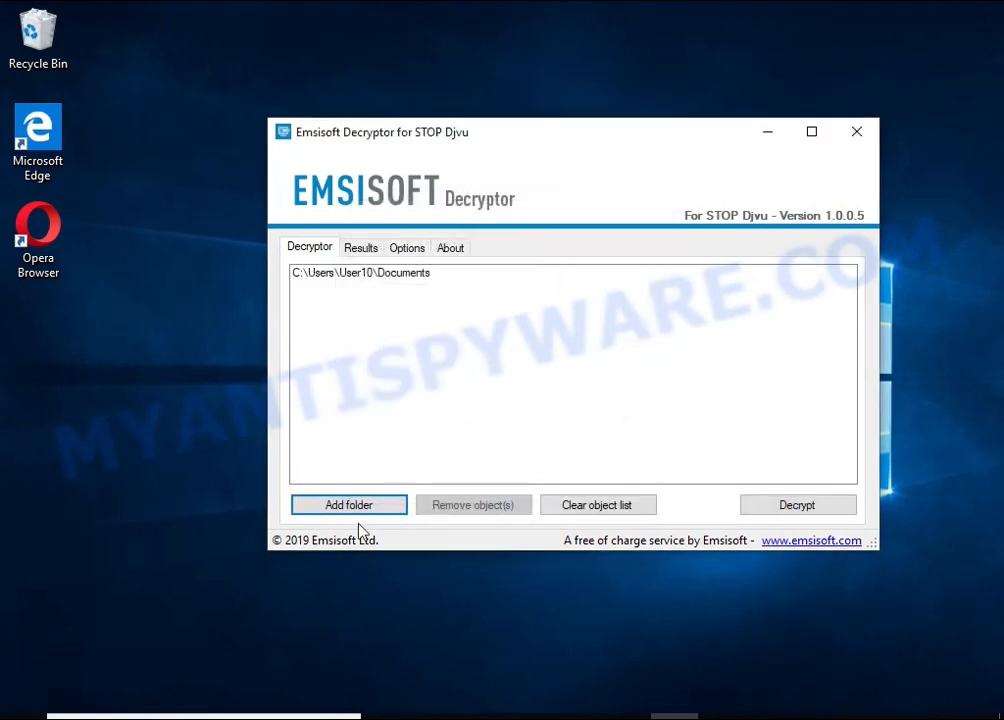
{"action": "left_click", "coordinate": [427, 410]}
{"action": "left_click", "coordinate": [520, 484]}
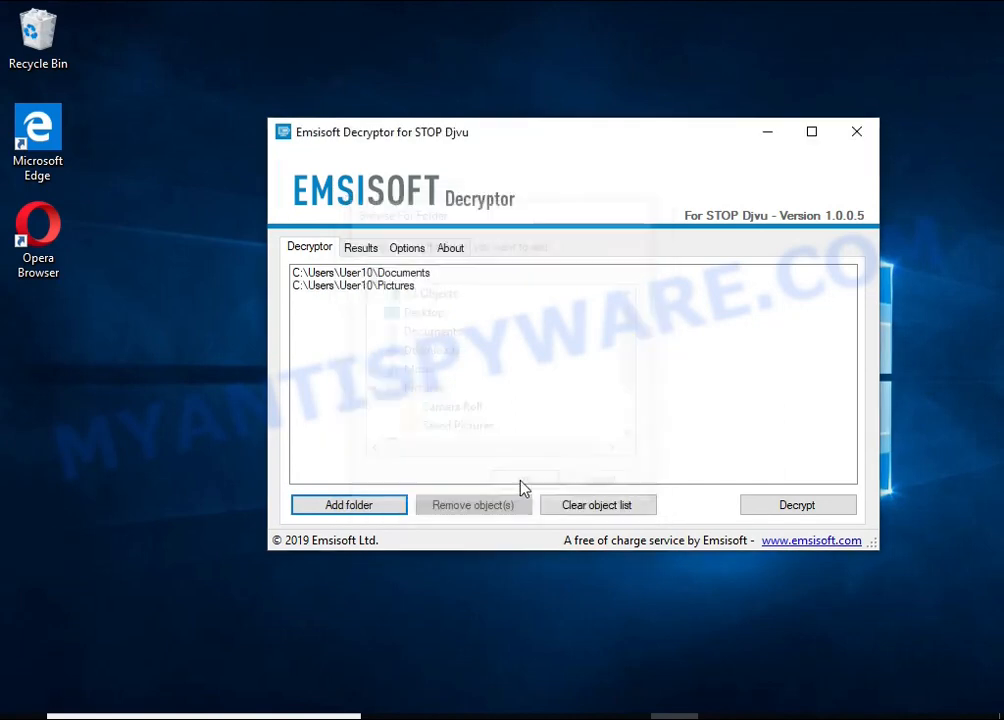
{"action": "left_click", "coordinate": [338, 288]}
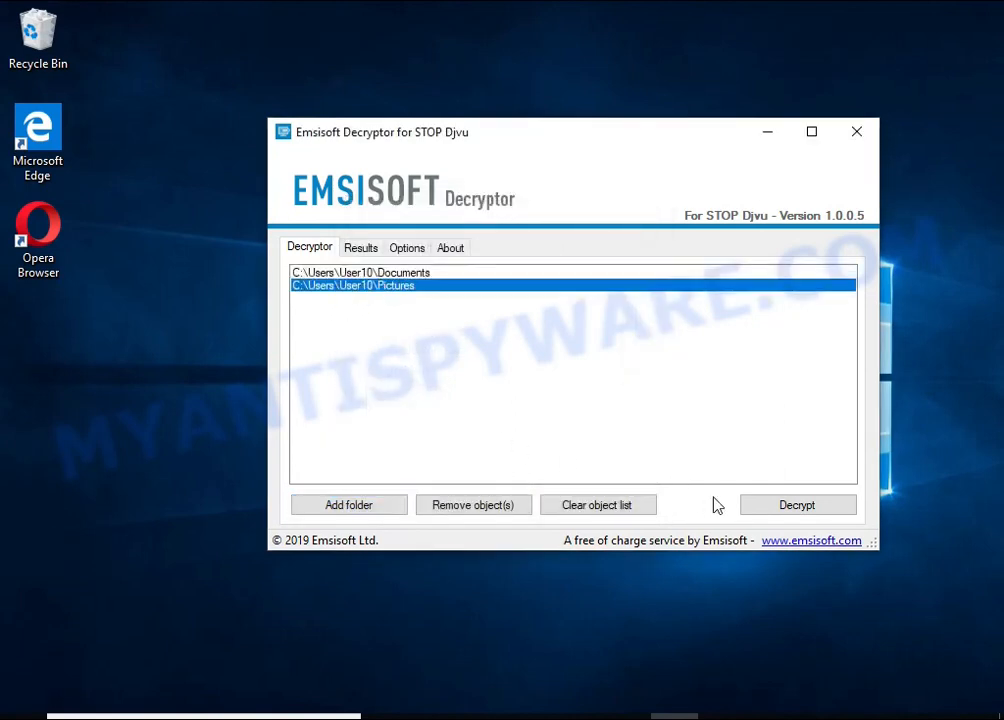
{"action": "left_click", "coordinate": [800, 507]}
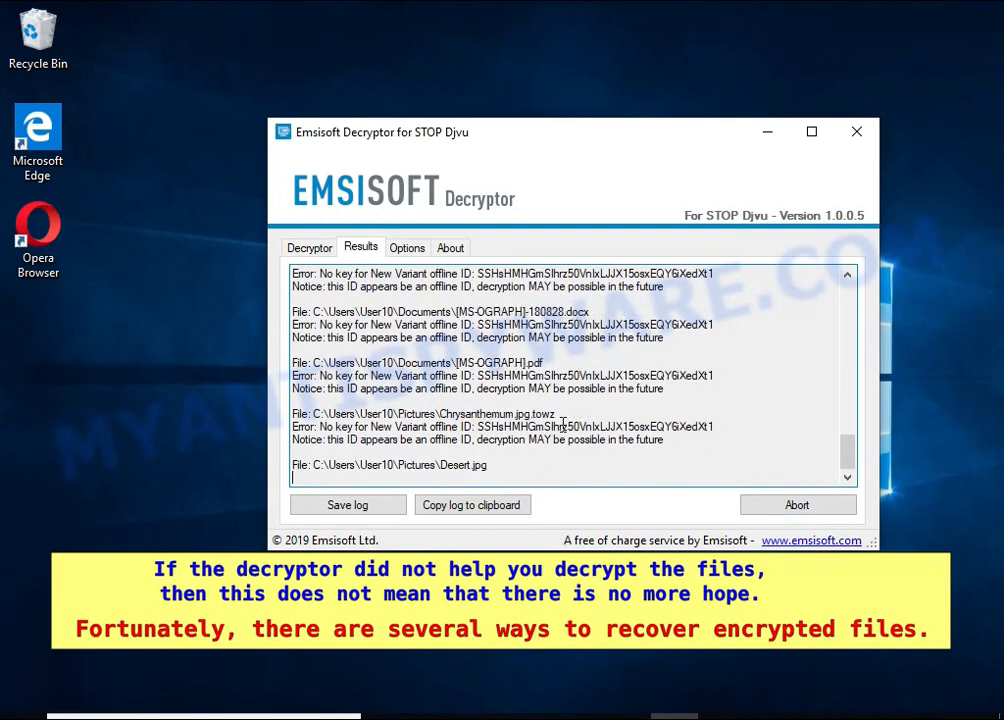
Step: Examine the offline ID error and notice lines in the decryption results, and close the decryptor
{"action": "double_click", "coordinate": [658, 427]}
{"action": "double_click", "coordinate": [440, 440]}
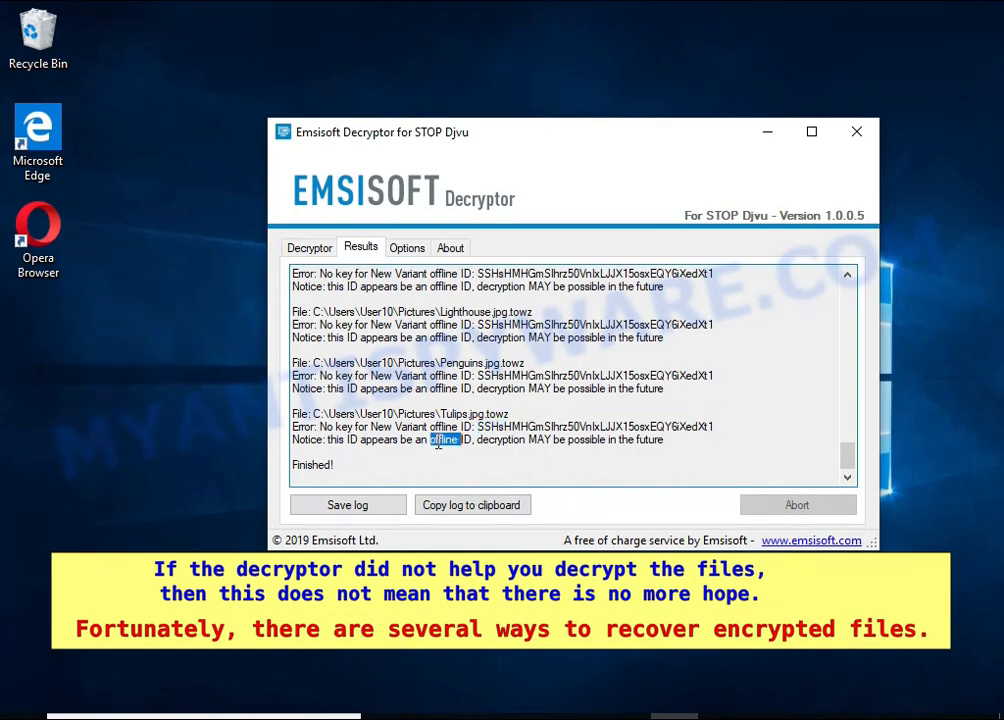
{"action": "double_click", "coordinate": [512, 444]}
{"action": "left_click", "coordinate": [540, 437]}
{"action": "double_click", "coordinate": [588, 440]}
{"action": "double_click", "coordinate": [648, 440]}
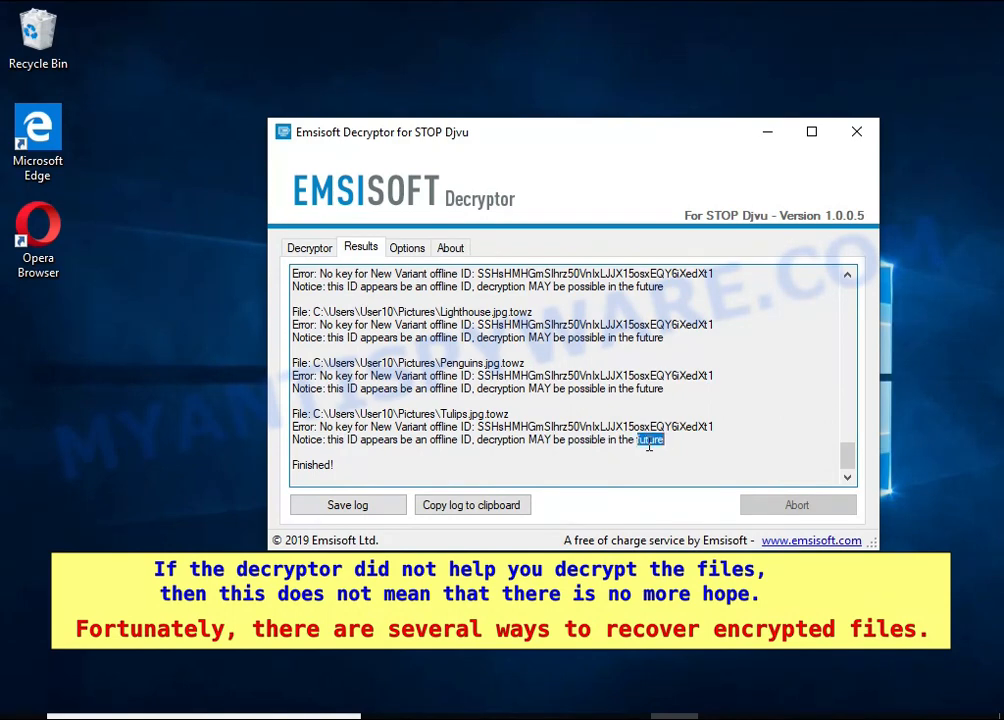
{"action": "left_click", "coordinate": [855, 133]}
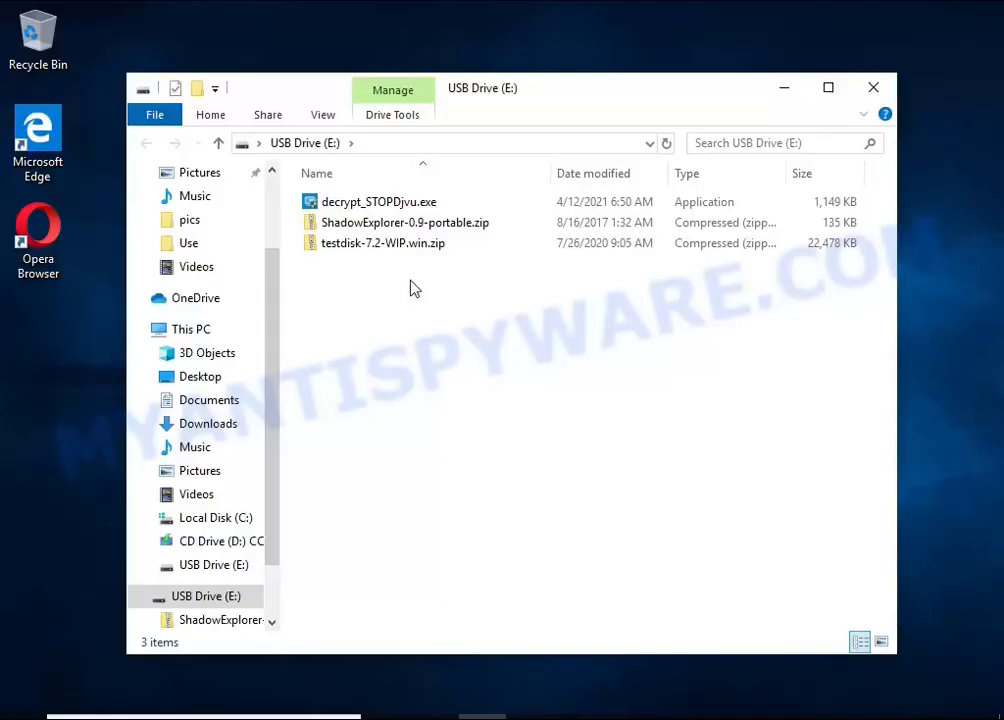
Step: Extract ShadowExplorer-0.9-portable.zip on USB Drive (E:) into its own folder
{"action": "left_click", "coordinate": [431, 225]}
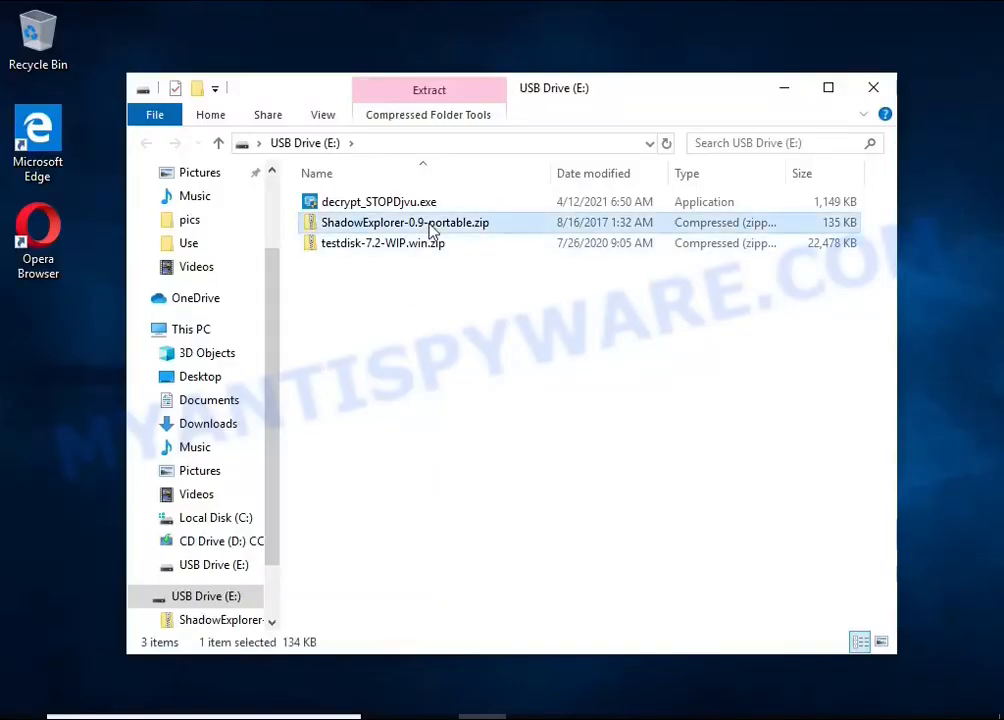
{"action": "right_click", "coordinate": [540, 229]}
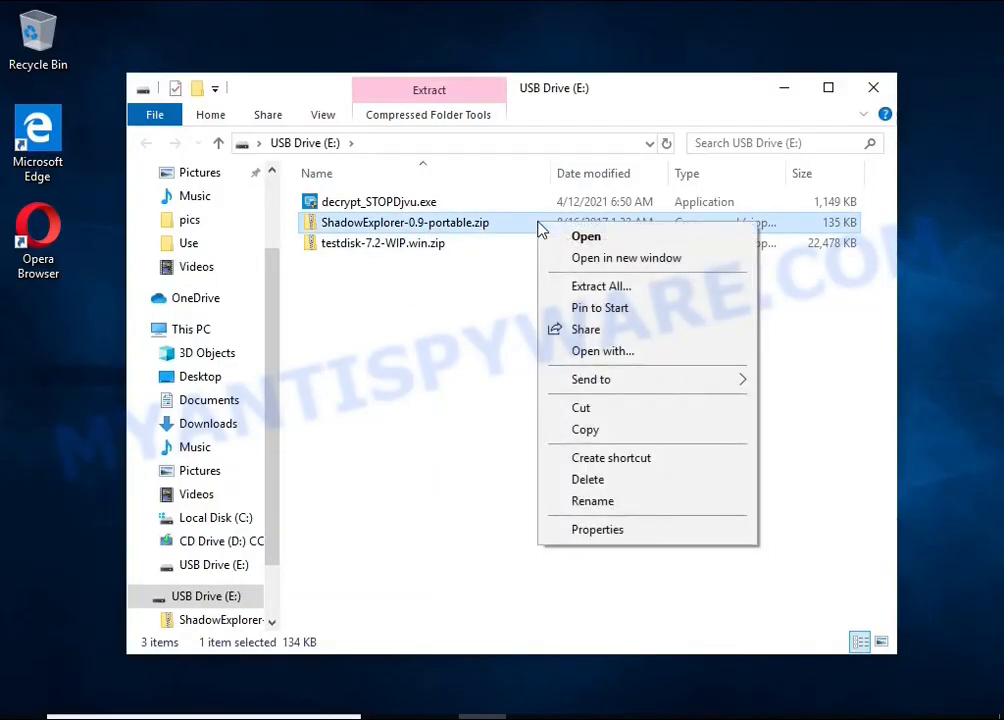
{"action": "left_click", "coordinate": [677, 289]}
{"action": "left_click", "coordinate": [688, 553]}
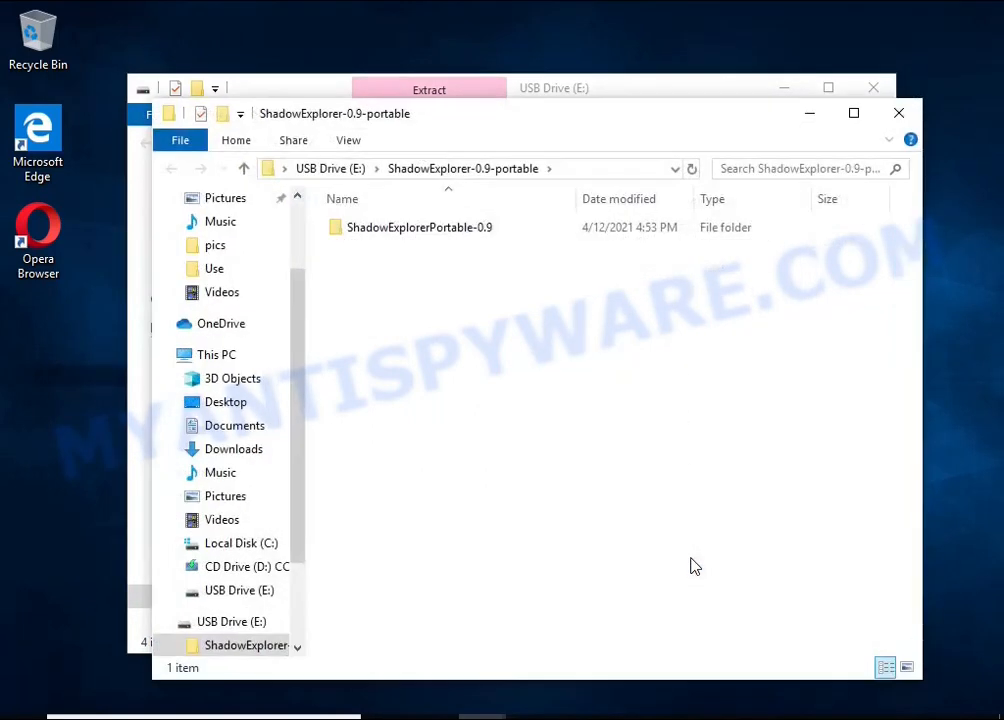
Step: Run ShadowExplorerPortable.exe from the extracted ShadowExplorerPortable-0.9 folder, allowing it to make changes to the device
{"action": "double_click", "coordinate": [531, 229]}
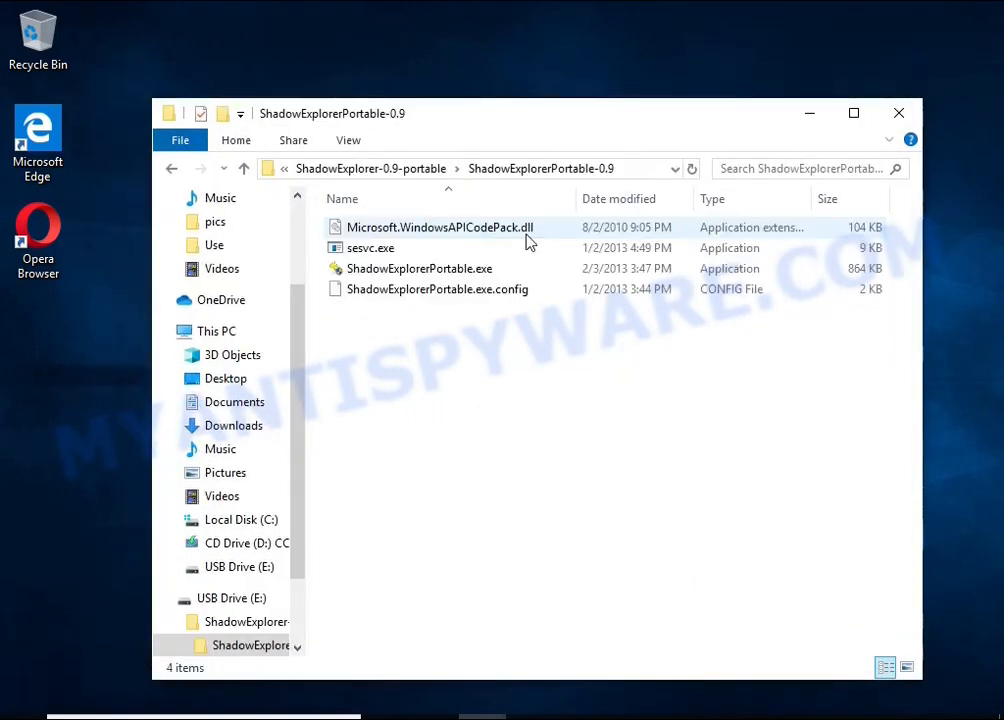
{"action": "double_click", "coordinate": [540, 270]}
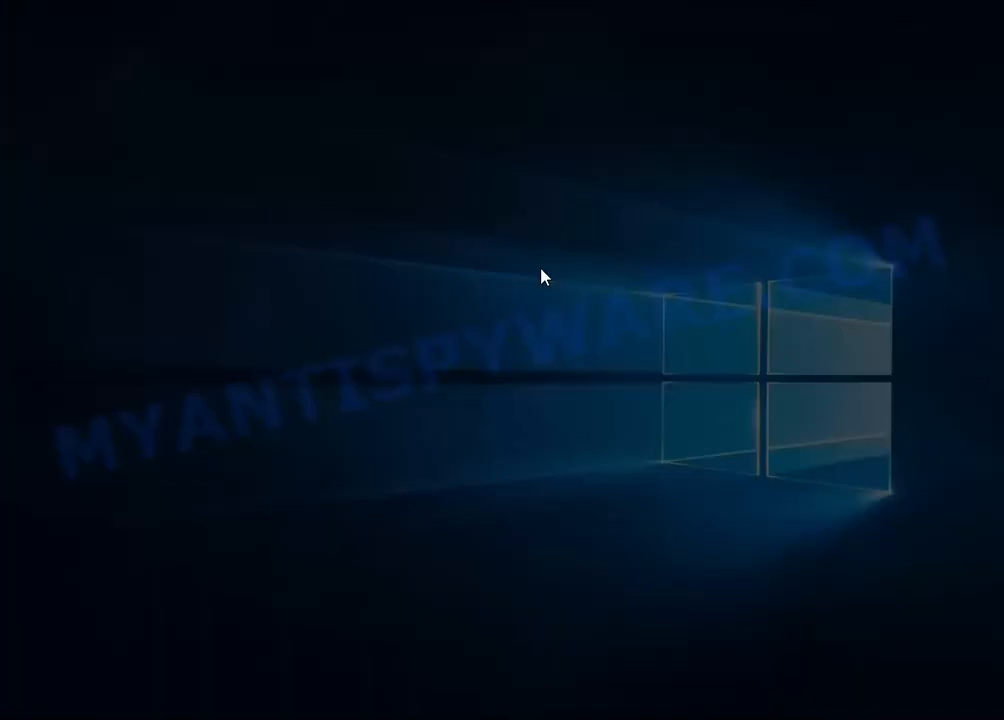
{"action": "left_click", "coordinate": [386, 518]}
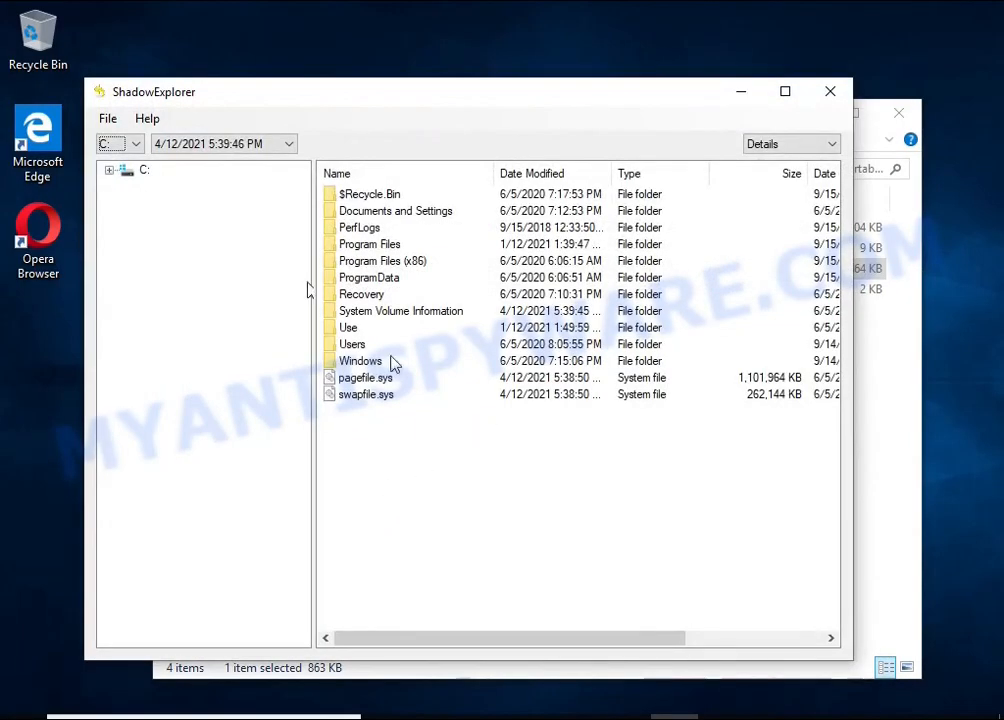
Step: Select the 4/12/2021 5:40:04 PM shadow copy of drive C: and open its Users\User10\Documents folder
{"action": "left_click", "coordinate": [197, 146]}
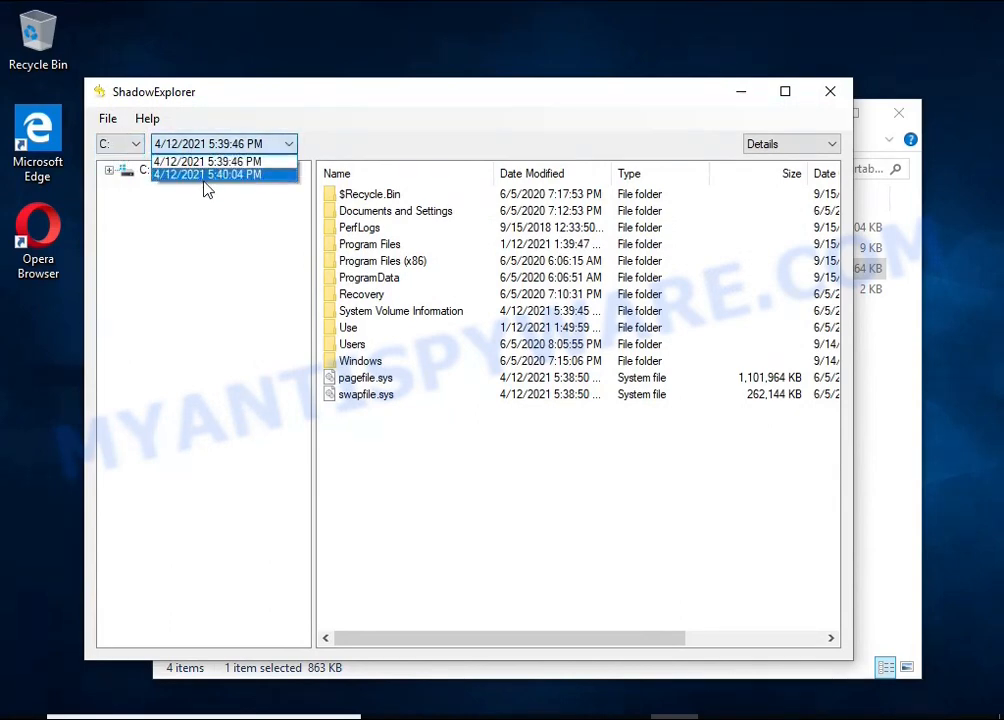
{"action": "left_click", "coordinate": [205, 177]}
{"action": "double_click", "coordinate": [366, 346]}
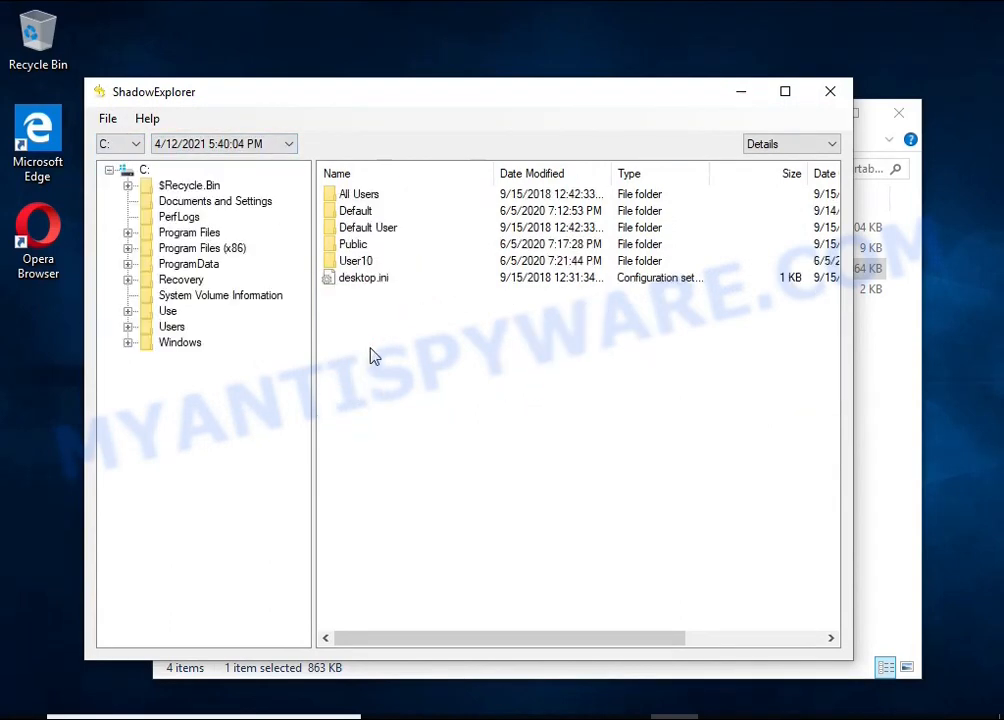
{"action": "double_click", "coordinate": [355, 261]}
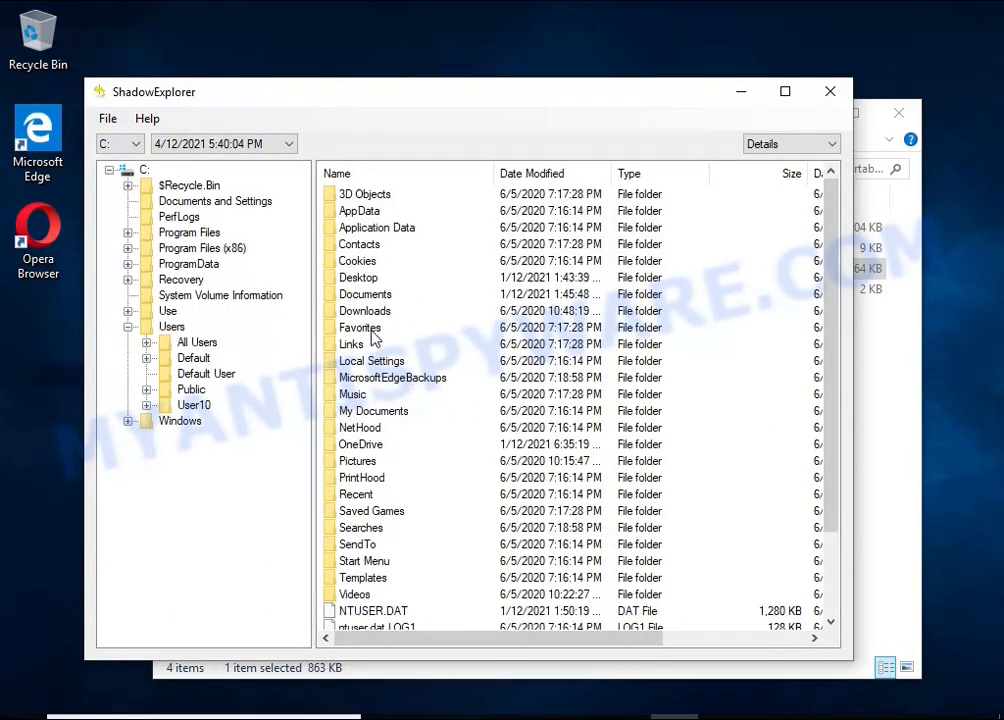
{"action": "double_click", "coordinate": [360, 296]}
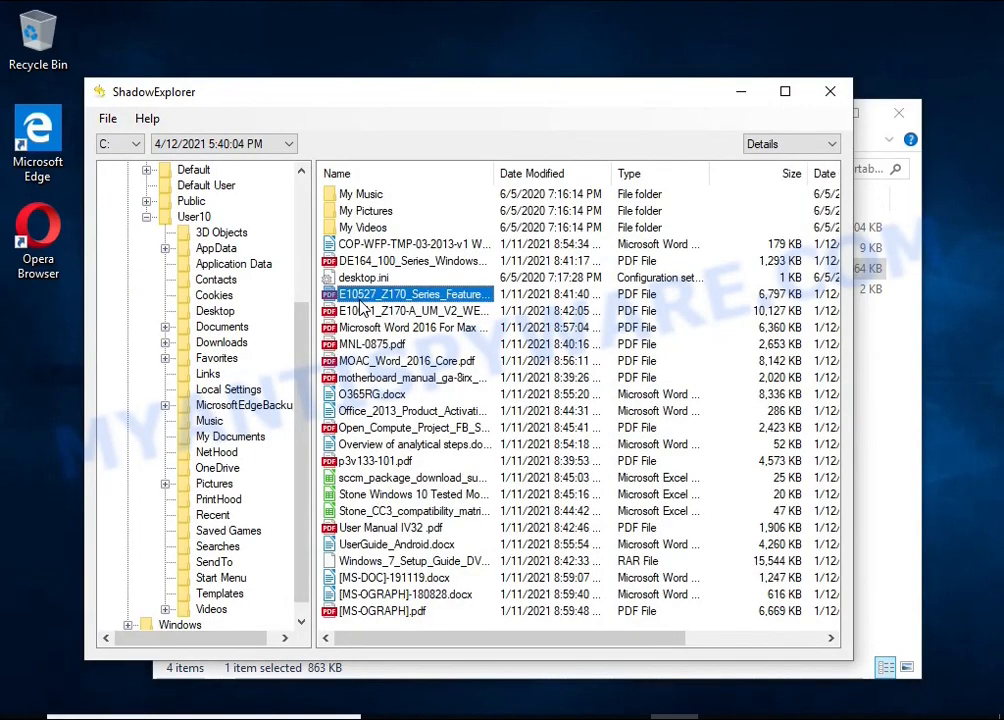
Step: Export the "Microsoft Word 2016 For Max" PDF from the shadow copy's Documents folder to USB Drive (E:)
{"action": "left_click", "coordinate": [370, 327]}
{"action": "left_click", "coordinate": [375, 395]}
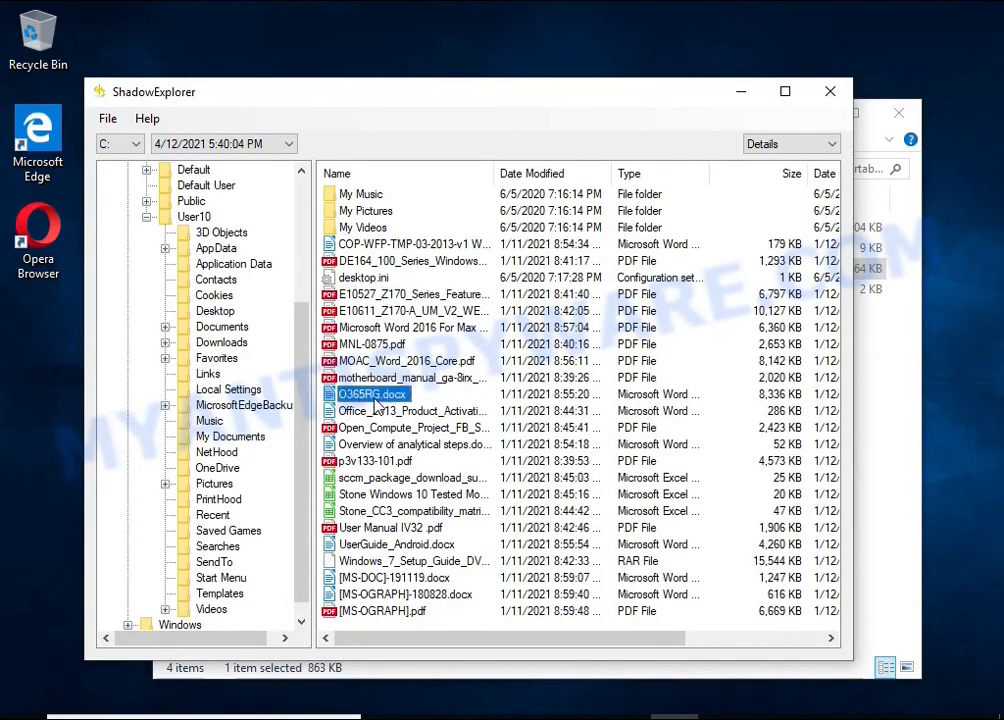
{"action": "left_click", "coordinate": [363, 344]}
{"action": "left_click", "coordinate": [362, 327]}
{"action": "right_click", "coordinate": [362, 327]}
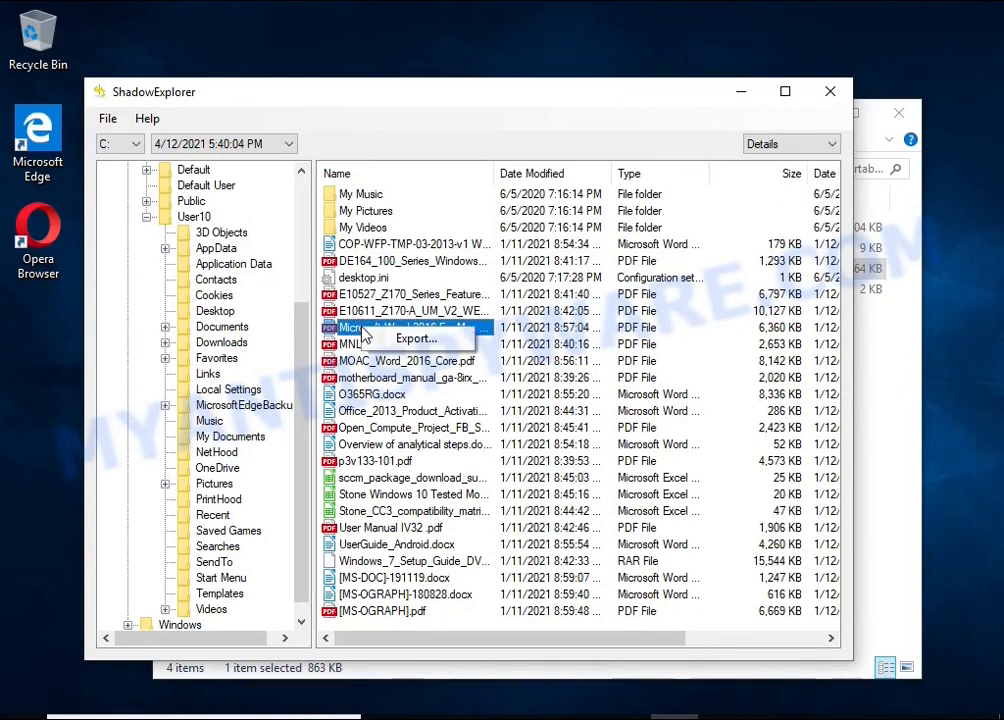
{"action": "left_click", "coordinate": [440, 343]}
{"action": "left_click", "coordinate": [435, 392]}
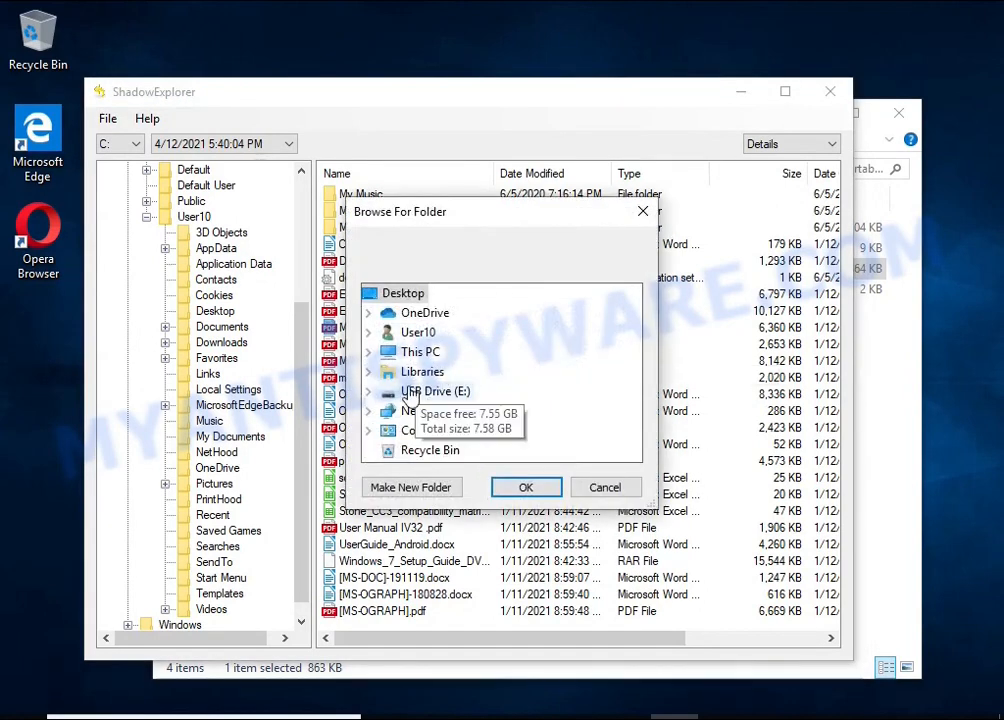
{"action": "left_click", "coordinate": [524, 486]}
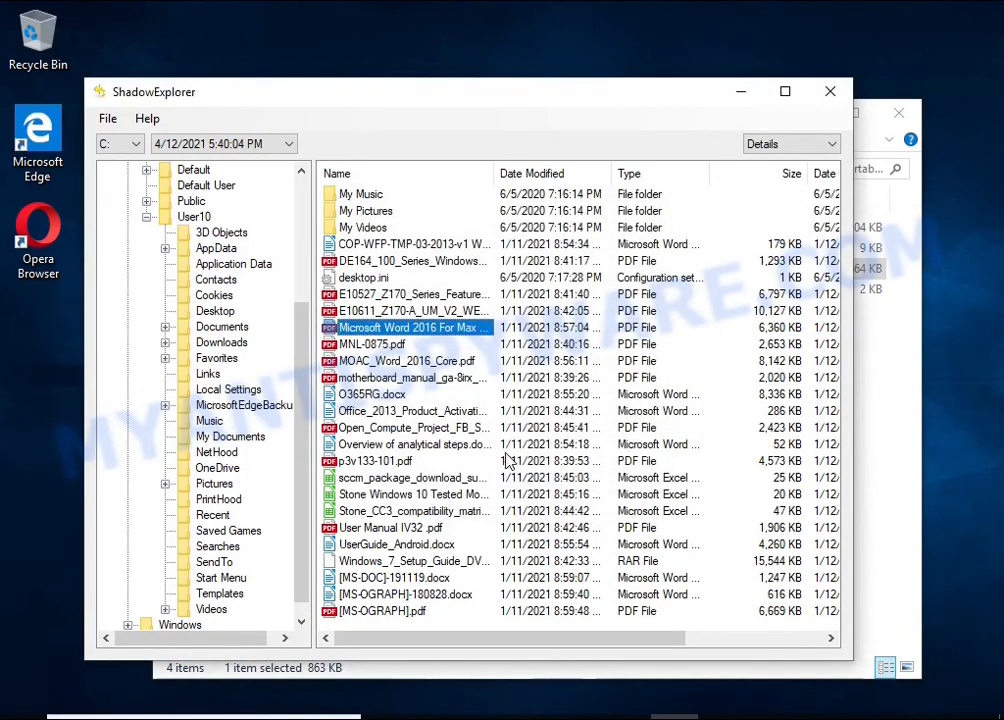
Step: Export UserGuide_Android.docx from the shadow copy's Documents folder to USB Drive (E:)
{"action": "left_click", "coordinate": [370, 561]}
{"action": "left_click", "coordinate": [370, 545]}
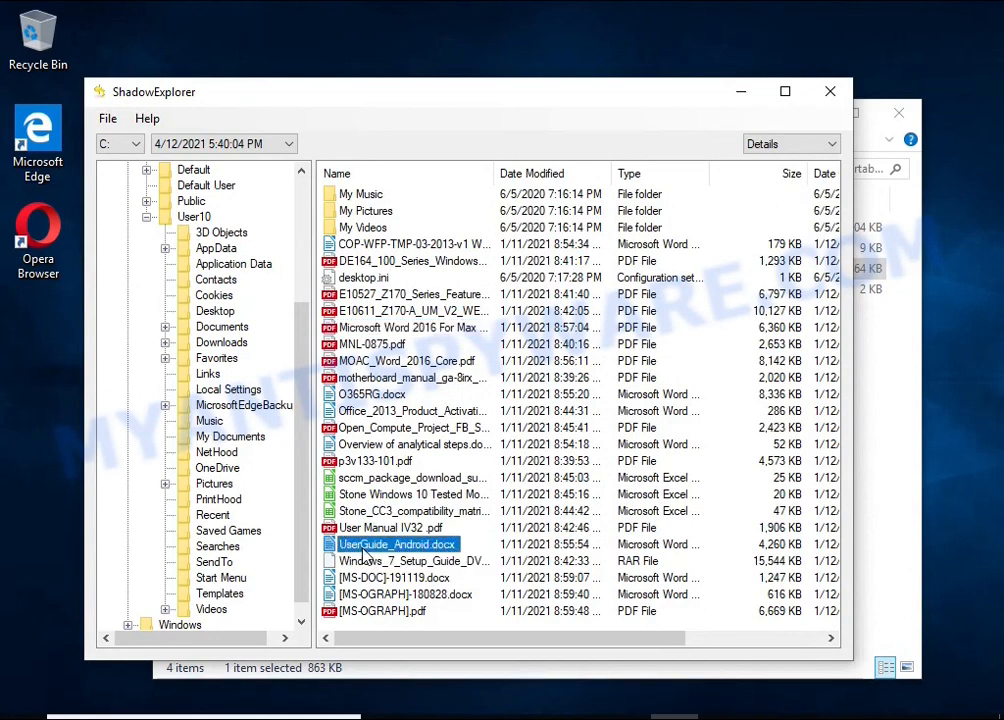
{"action": "right_click", "coordinate": [370, 545]}
{"action": "left_click", "coordinate": [440, 561]}
{"action": "left_click", "coordinate": [524, 489]}
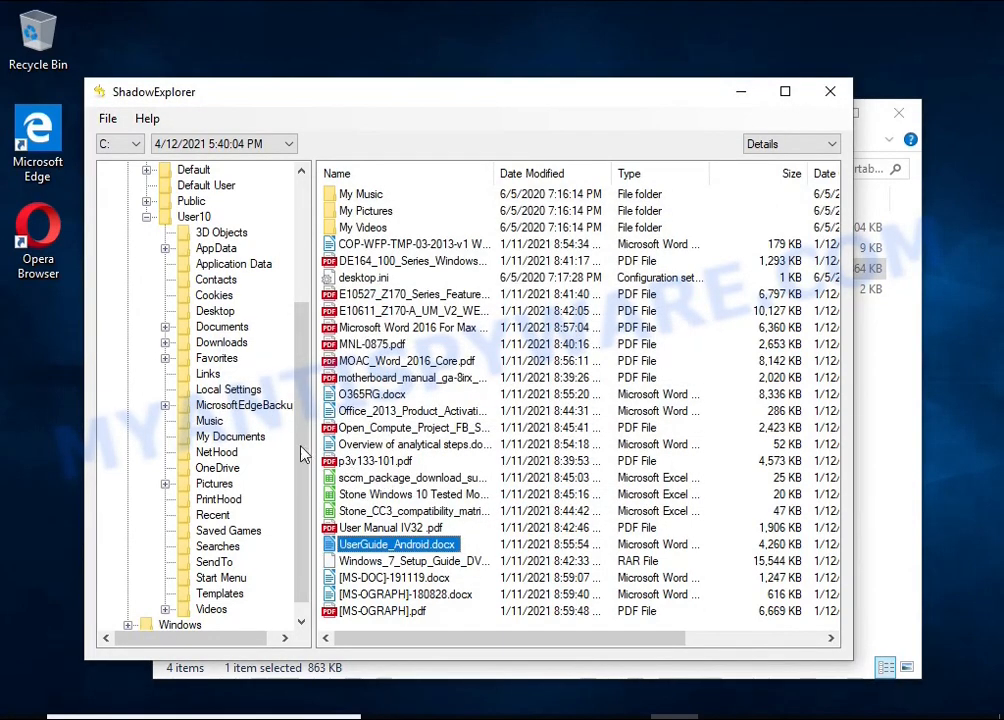
Step: Open the shadow copy's Pictures folder and export Chrysanthemum.jpg to USB Drive (E:)
{"action": "left_click", "coordinate": [214, 484]}
{"action": "left_click", "coordinate": [357, 314]}
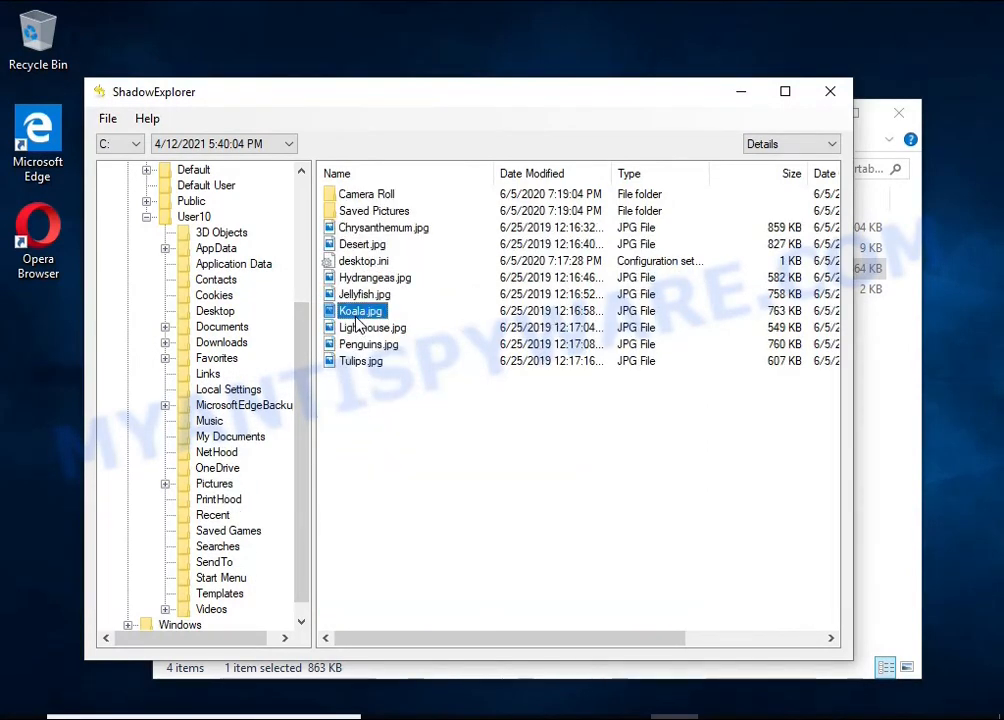
{"action": "right_click", "coordinate": [357, 237]}
{"action": "left_click", "coordinate": [405, 246]}
{"action": "left_click", "coordinate": [515, 489]}
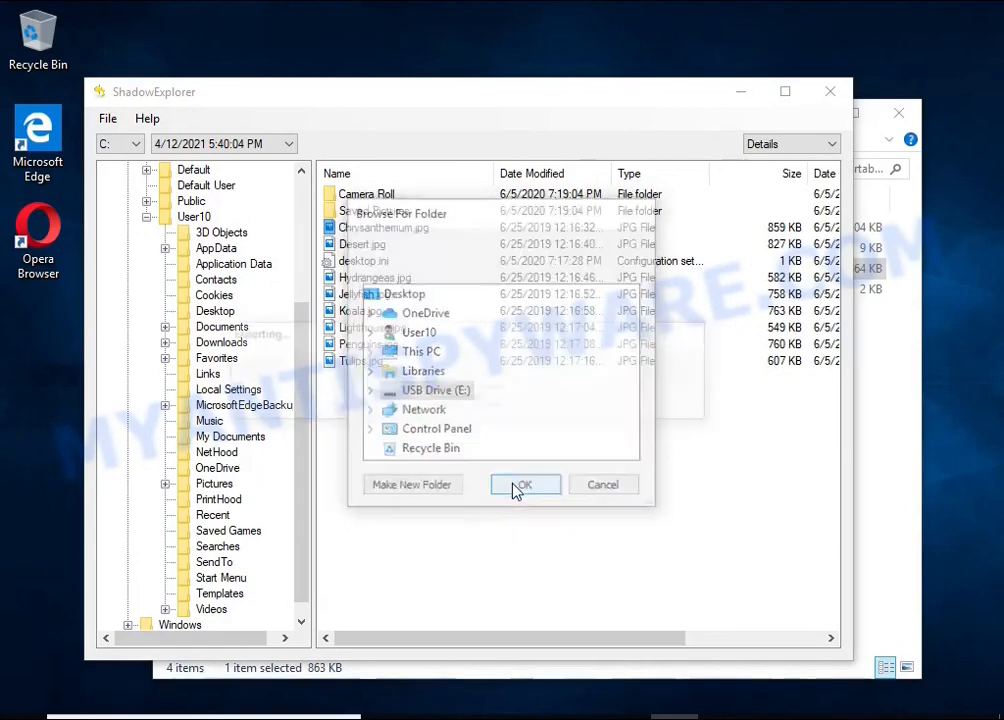
Step: Export Desert.jpg from the shadow copy's Pictures folder to USB Drive (E:)
{"action": "left_click", "coordinate": [350, 244]}
{"action": "right_click", "coordinate": [340, 244]}
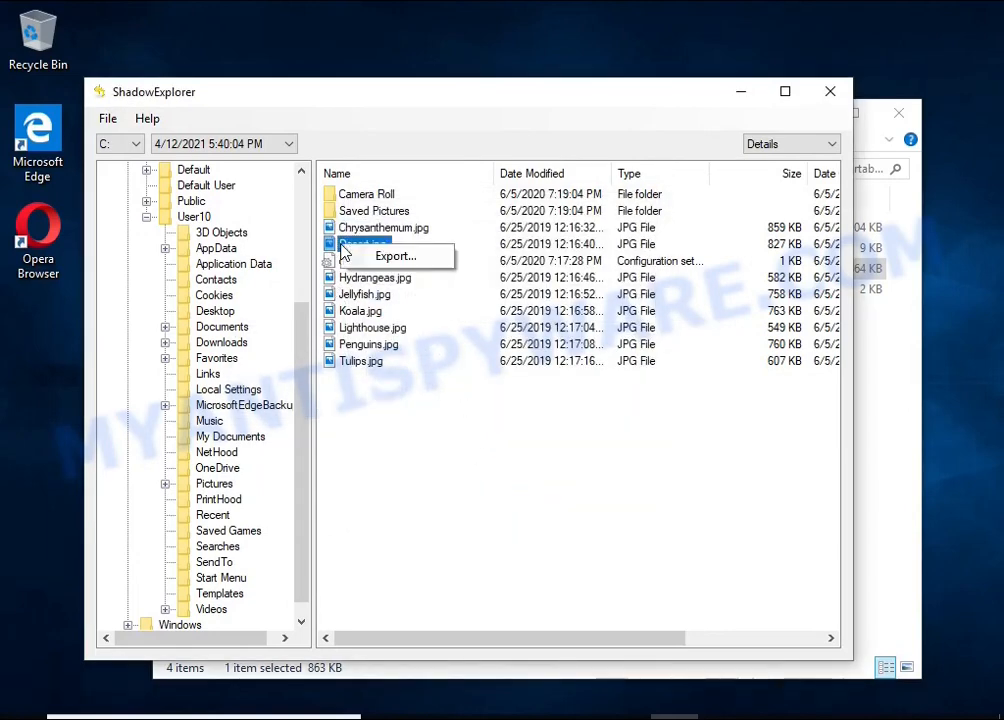
{"action": "left_click", "coordinate": [385, 254]}
{"action": "left_click", "coordinate": [517, 489]}
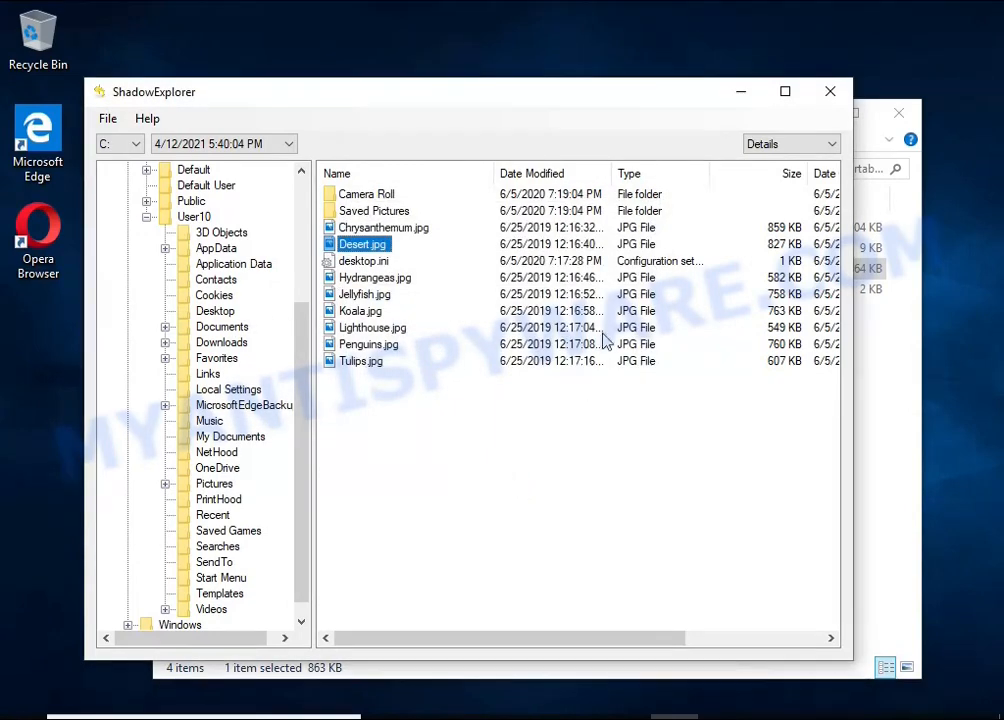
Step: Close ShadowExplorer and check USB Drive (E:) for the exported Chrysanthemum.jpg and Desert.jpg files
{"action": "left_click", "coordinate": [830, 91]}
{"action": "left_click", "coordinate": [245, 597]}
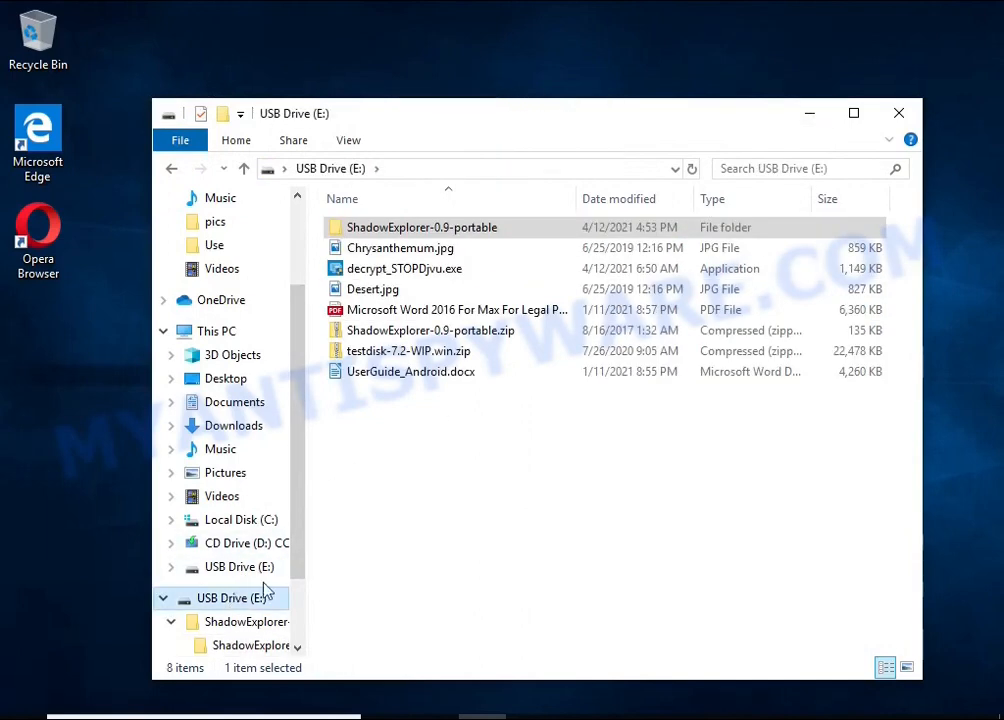
{"action": "left_click", "coordinate": [400, 248]}
{"action": "left_click", "coordinate": [420, 290]}
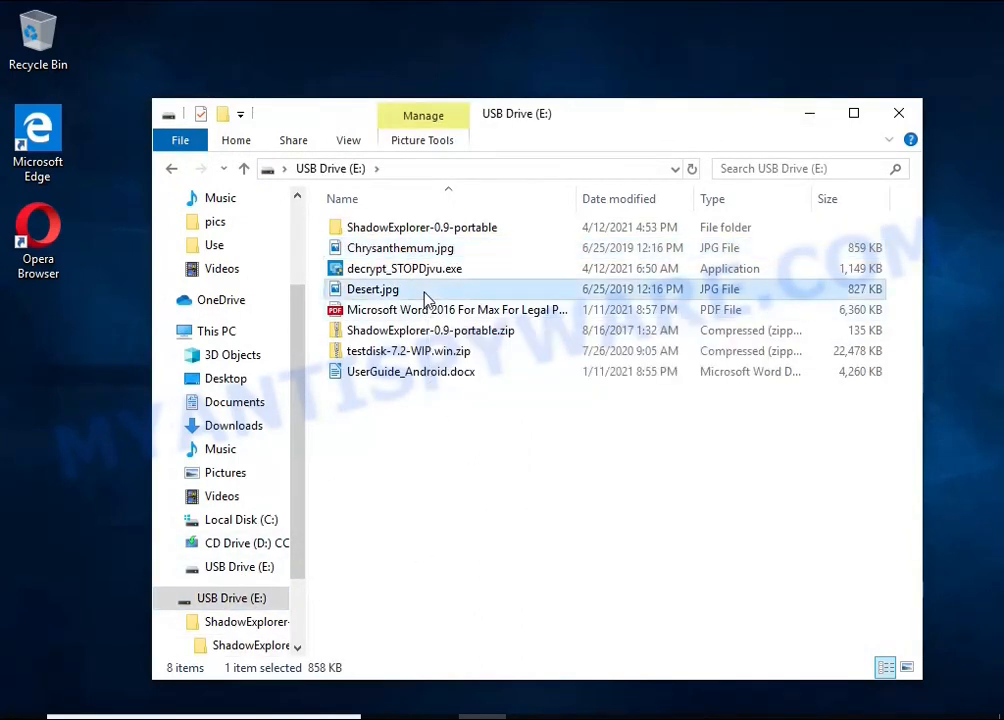
Step: Open UserGuide_Android.docx from USB Drive (E:), dismiss the Tip of the Day and look through the document
{"action": "left_click", "coordinate": [430, 311]}
{"action": "left_click", "coordinate": [432, 372]}
{"action": "double_click", "coordinate": [433, 380]}
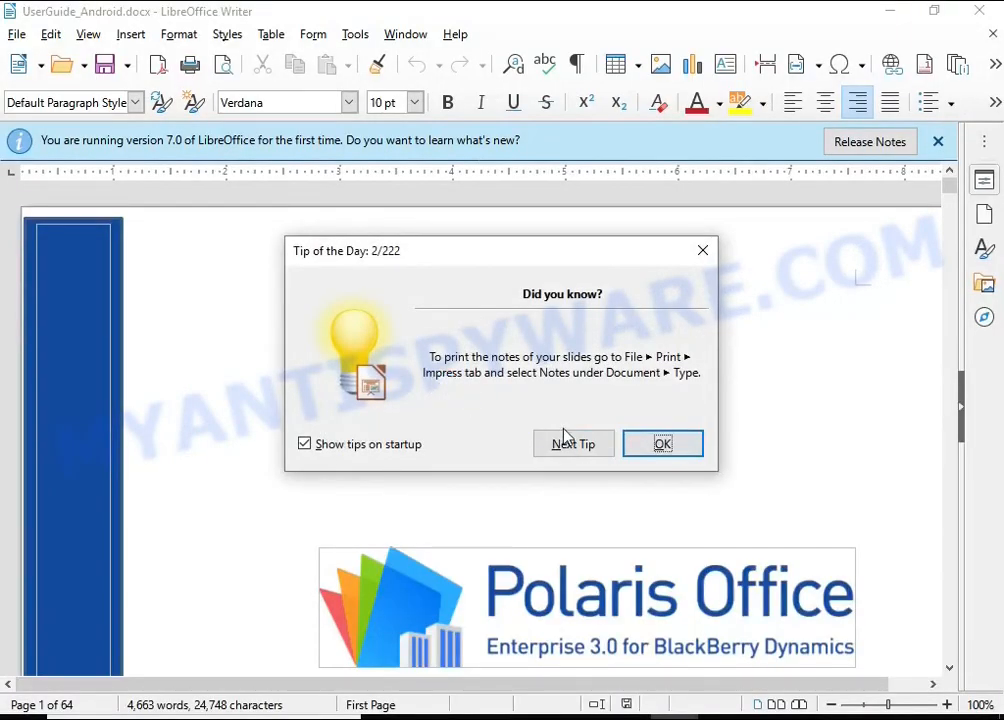
{"action": "left_click", "coordinate": [651, 446]}
{"action": "scroll", "coordinate": [660, 360], "scroll_direction": "down", "scroll_amount": 15}
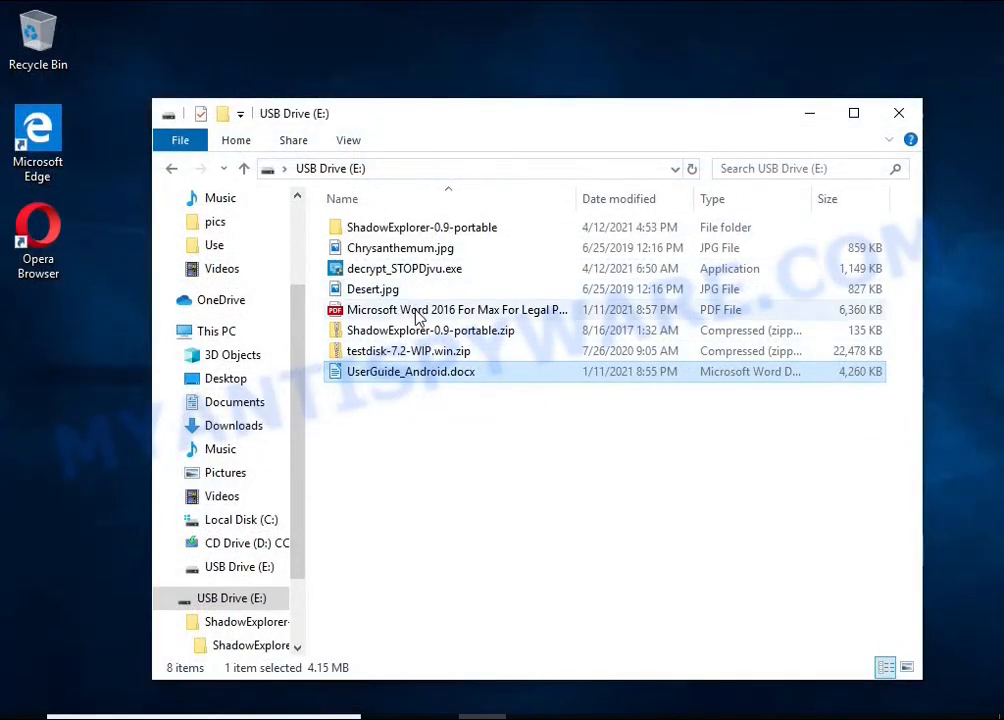
Step: Open the exported Microsoft Word 2016 PDF, look through its first pages and close it
{"action": "double_click", "coordinate": [418, 312]}
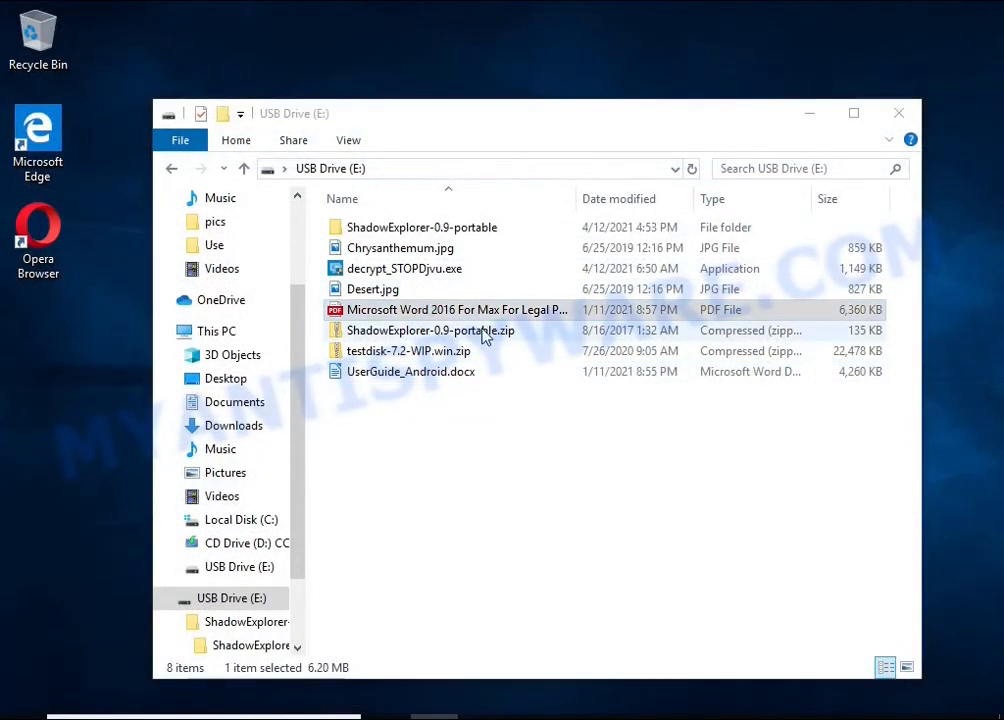
{"action": "scroll", "coordinate": [510, 328], "scroll_direction": "down", "scroll_amount": 15}
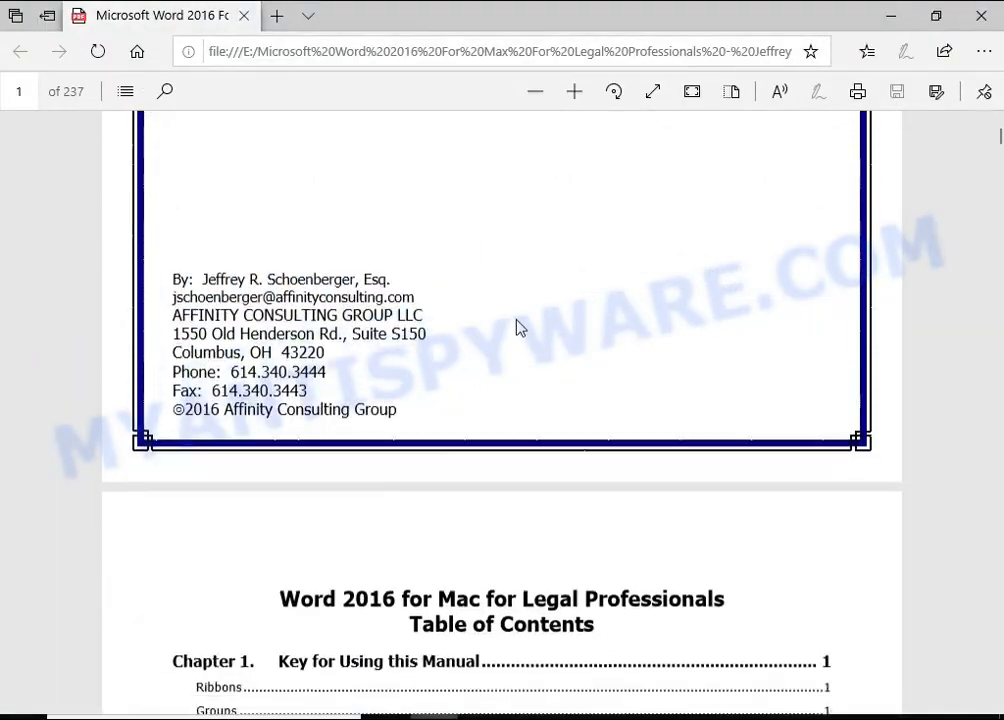
{"action": "left_click", "coordinate": [982, 22]}
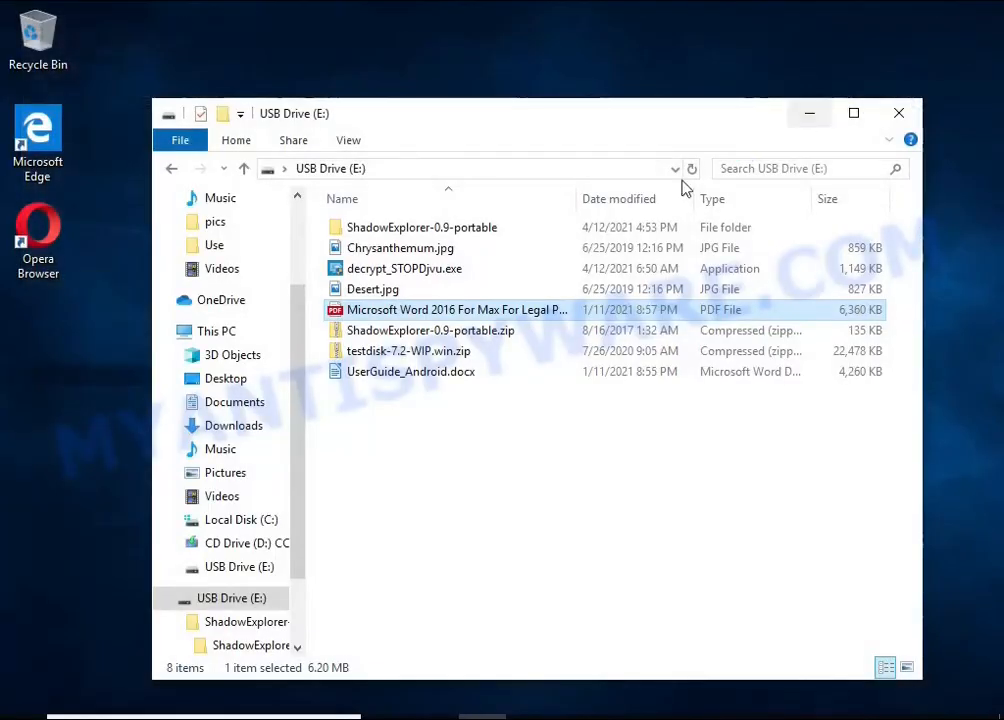
Step: View the exported Desert.jpg and Chrysanthemum.jpg pictures, closing each one and finally the USB Drive (E:) window
{"action": "double_click", "coordinate": [427, 289]}
{"action": "double_click", "coordinate": [427, 314]}
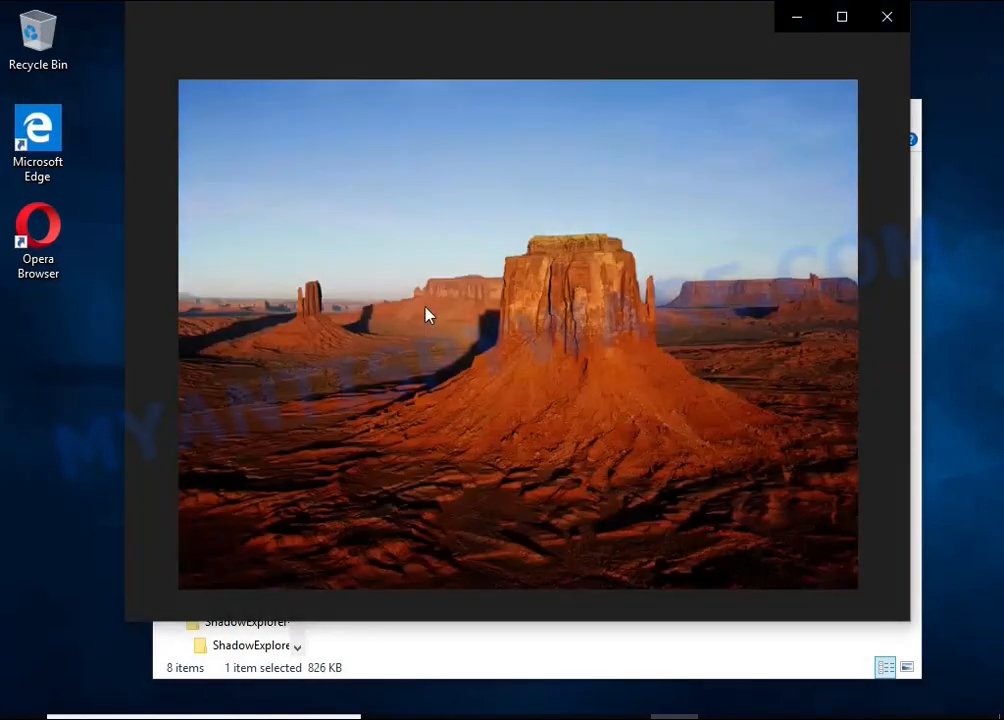
{"action": "left_click", "coordinate": [883, 28]}
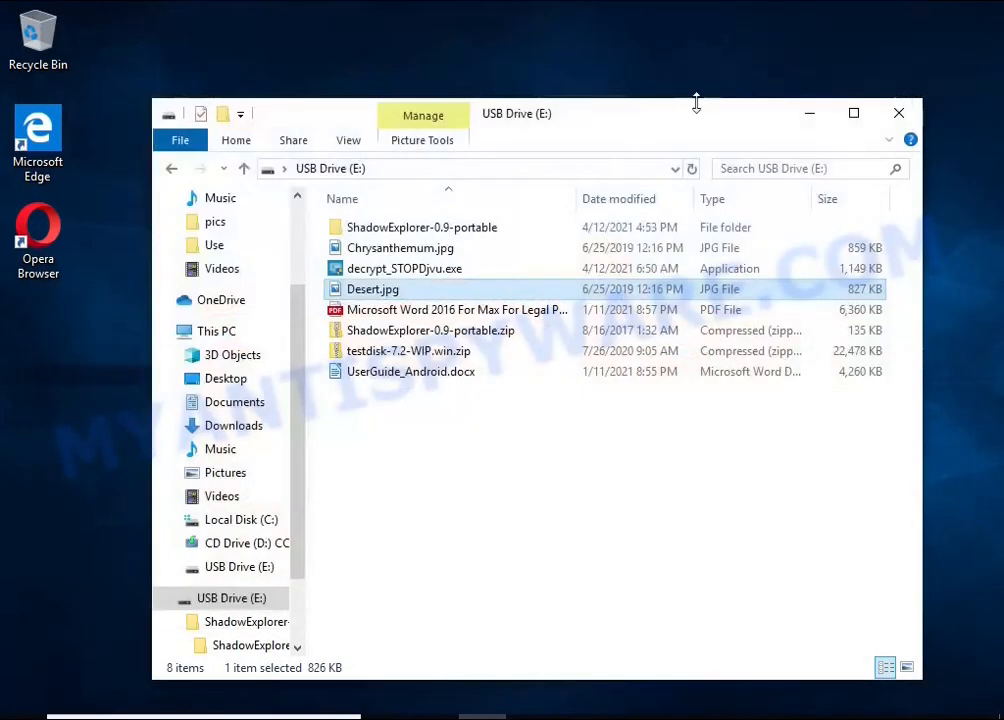
{"action": "double_click", "coordinate": [435, 248]}
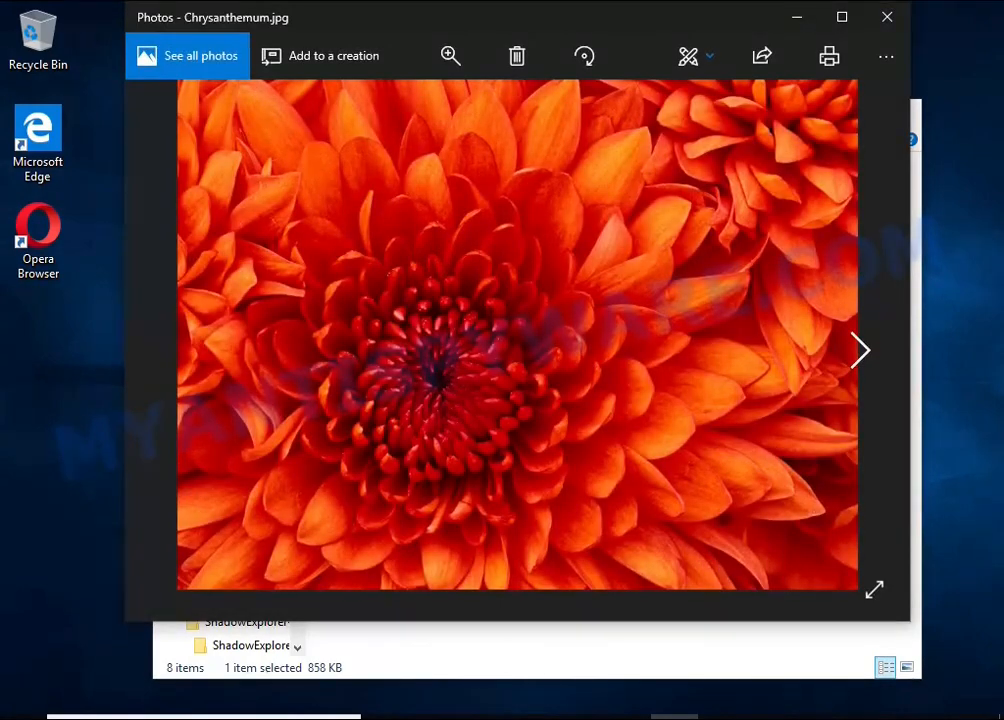
{"action": "left_click", "coordinate": [882, 17]}
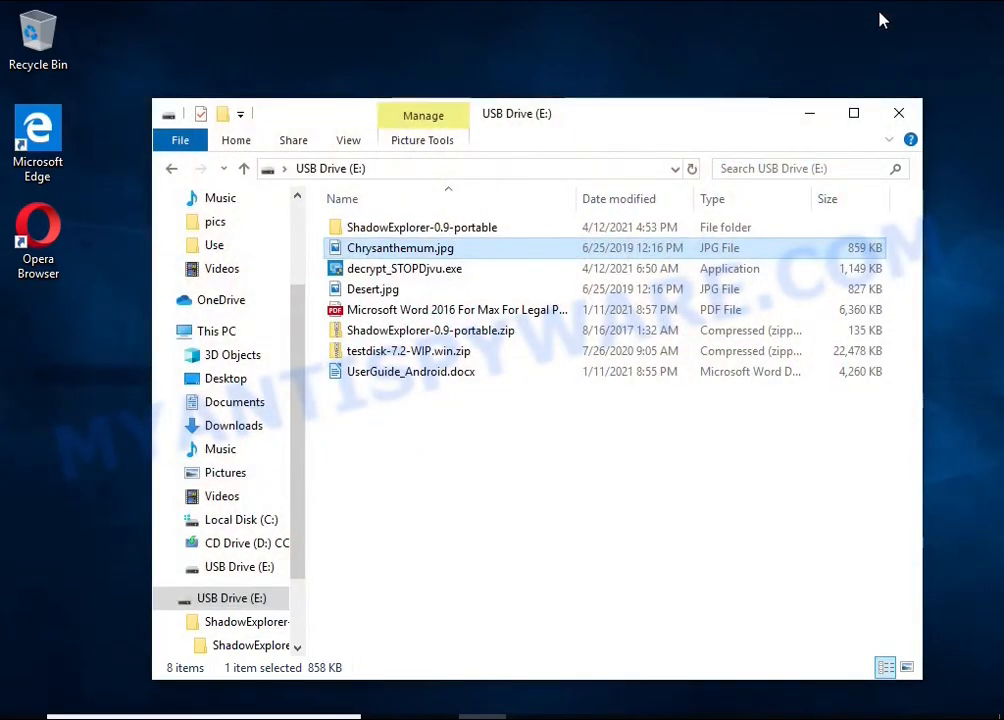
{"action": "left_click", "coordinate": [899, 113]}
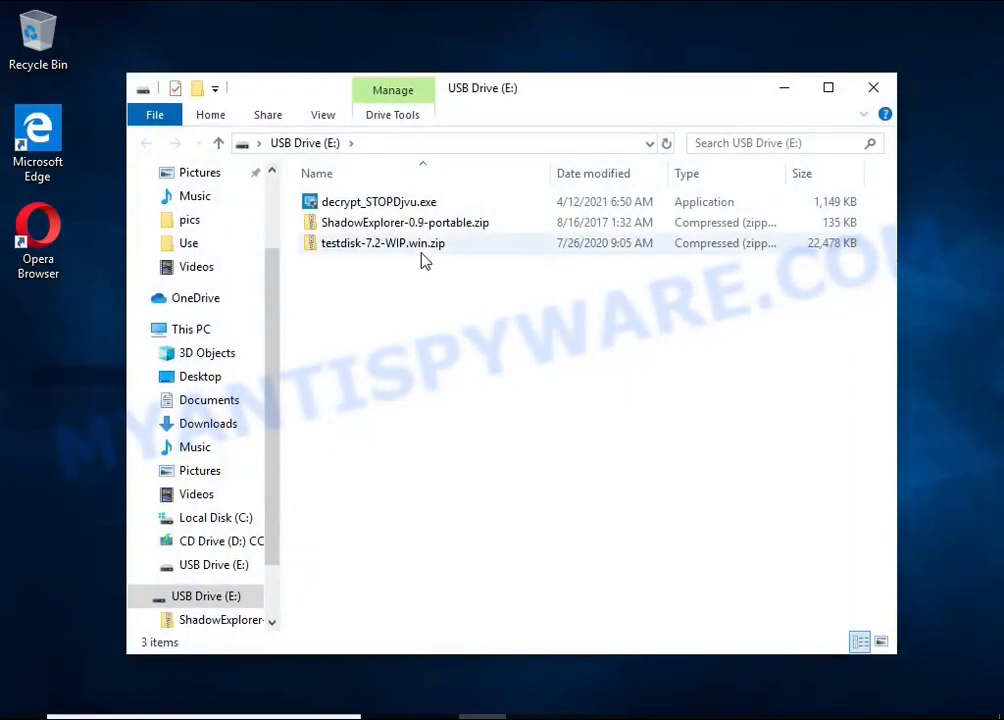
Step: Extract testdisk-7.2-WIP.win.zip on USB Drive (E:) to the folder E:\testdisk-7.2-WIP.win
{"action": "left_click", "coordinate": [425, 260]}
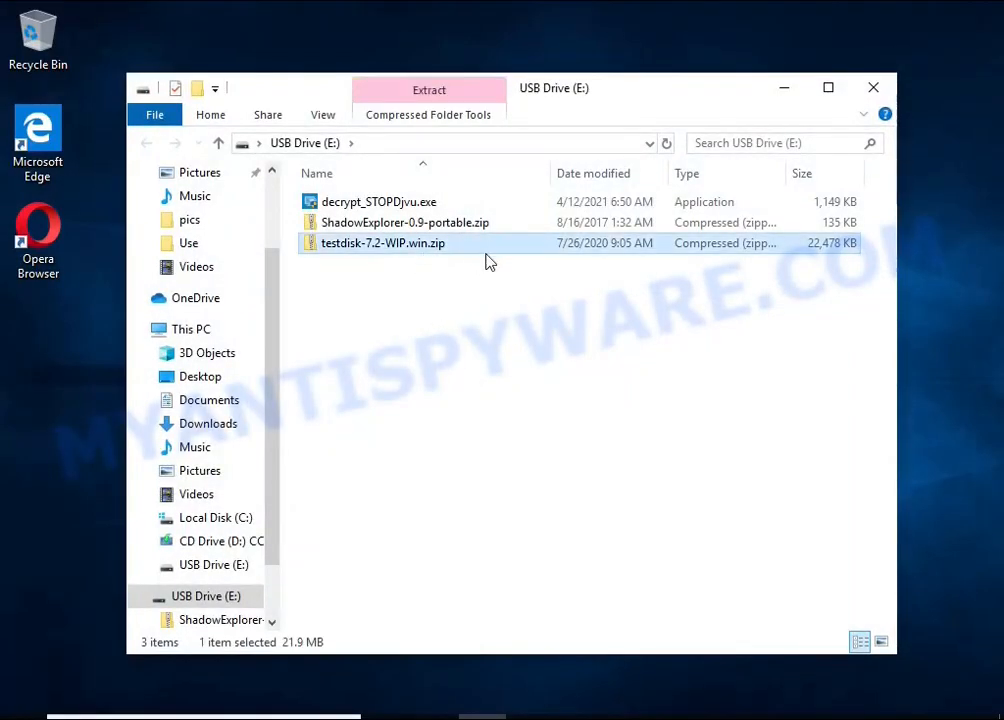
{"action": "right_click", "coordinate": [487, 261]}
{"action": "left_click", "coordinate": [652, 312]}
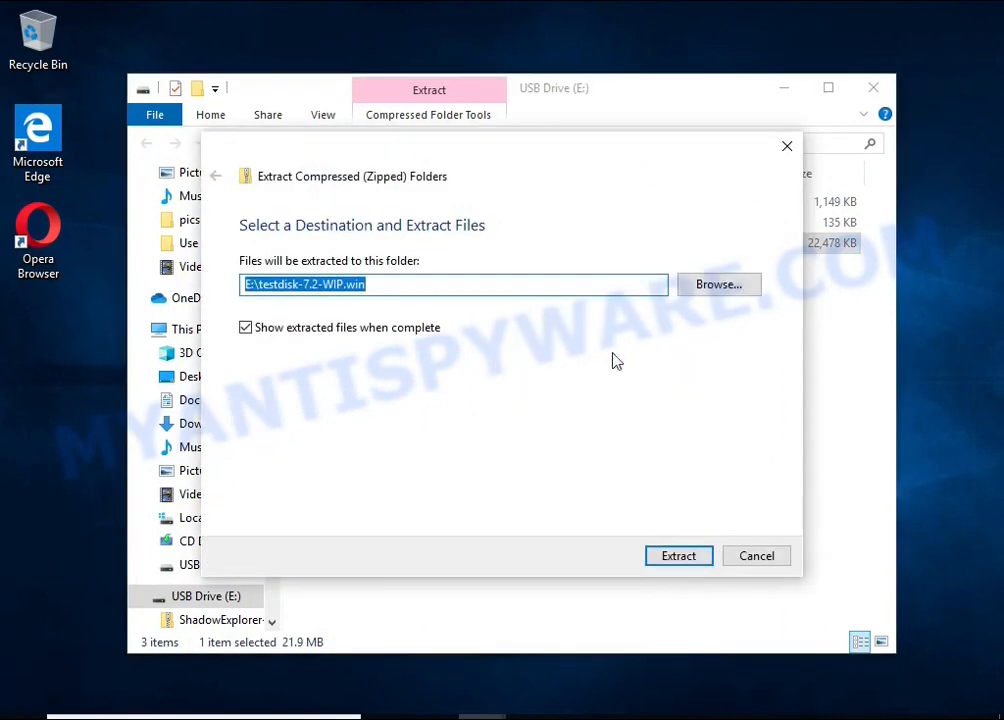
{"action": "left_click", "coordinate": [680, 556]}
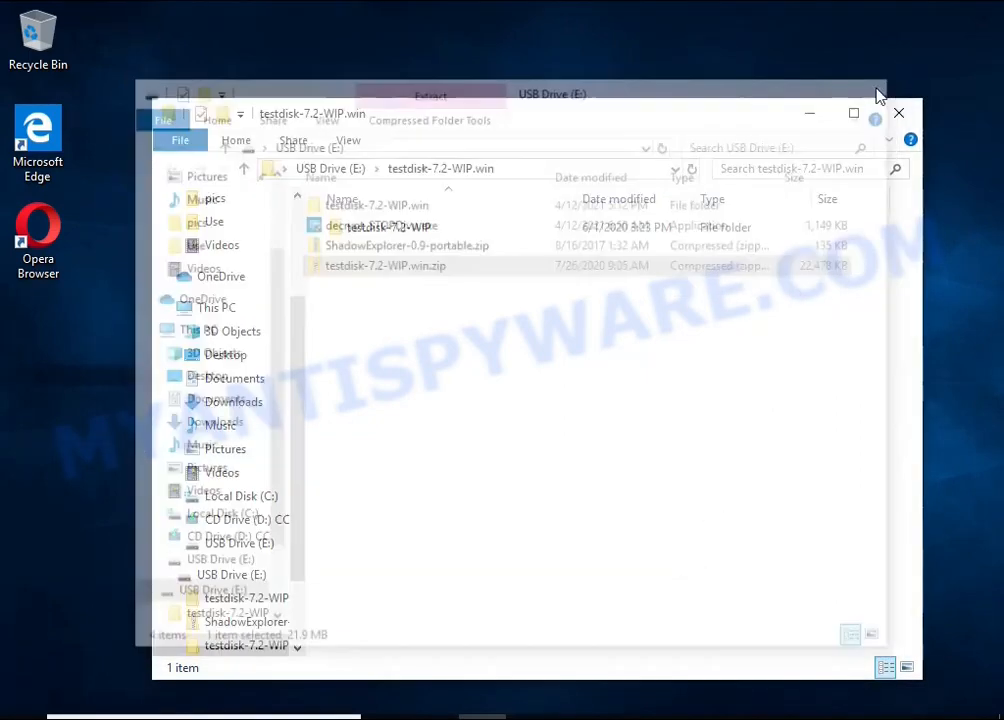
Step: Run qphotorec_win.exe from the extracted testdisk-7.2-WIP folder and allow it to make changes to the device
{"action": "double_click", "coordinate": [463, 233]}
{"action": "scroll", "coordinate": [508, 333], "scroll_direction": "down", "scroll_amount": 7}
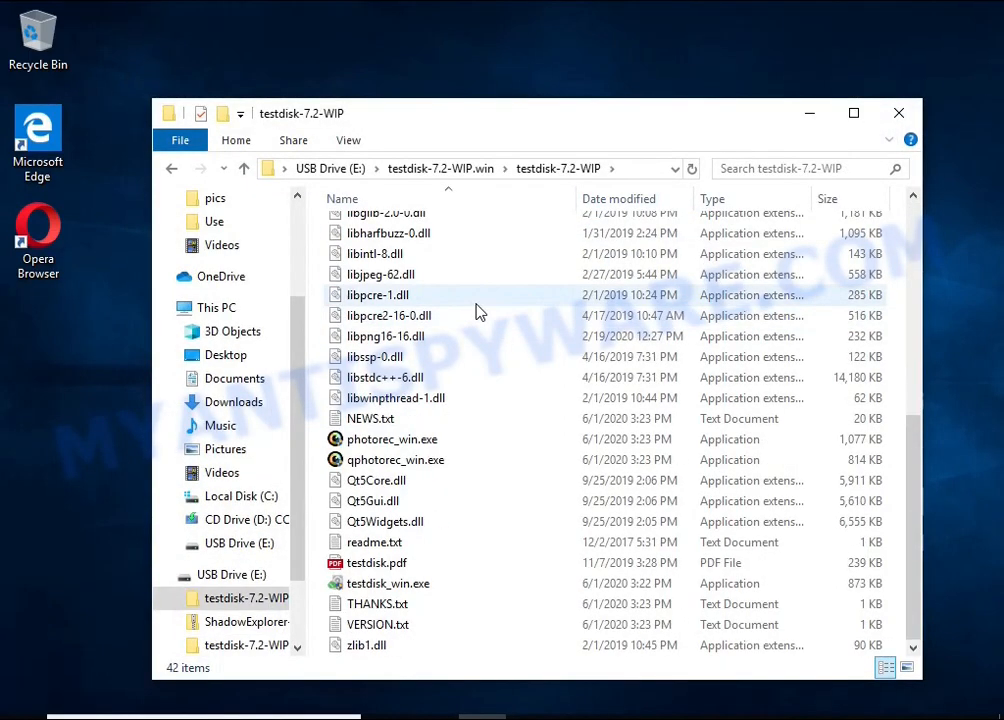
{"action": "left_click", "coordinate": [440, 461]}
{"action": "double_click", "coordinate": [510, 466]}
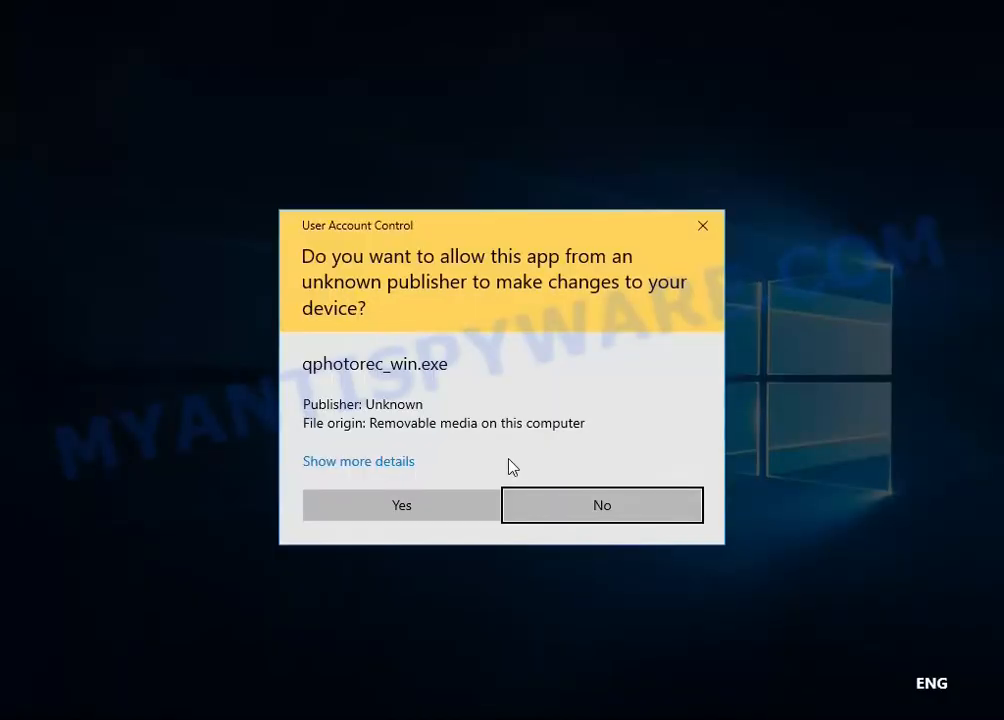
{"action": "left_click", "coordinate": [426, 513]}
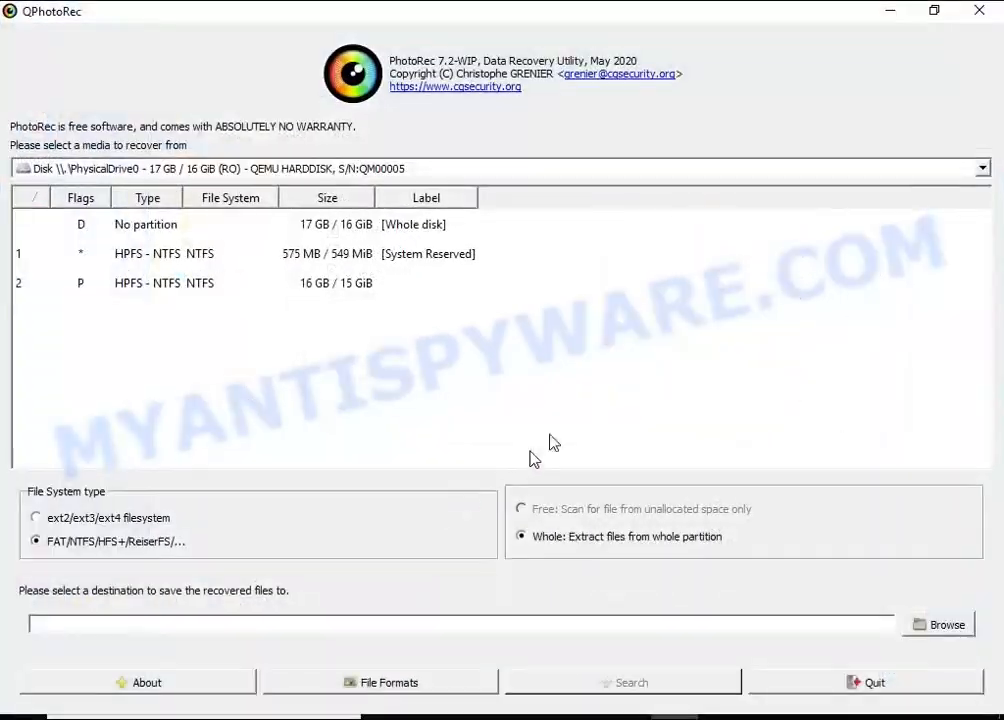
Step: Restore the QPhotoRec window to a smaller size and select the 16 GB NTFS partition 2 of PhysicalDrive0 for recovery
{"action": "left_click", "coordinate": [934, 10]}
{"action": "left_click_drag", "start_coordinate": [499, 117], "coordinate": [542, 105]}
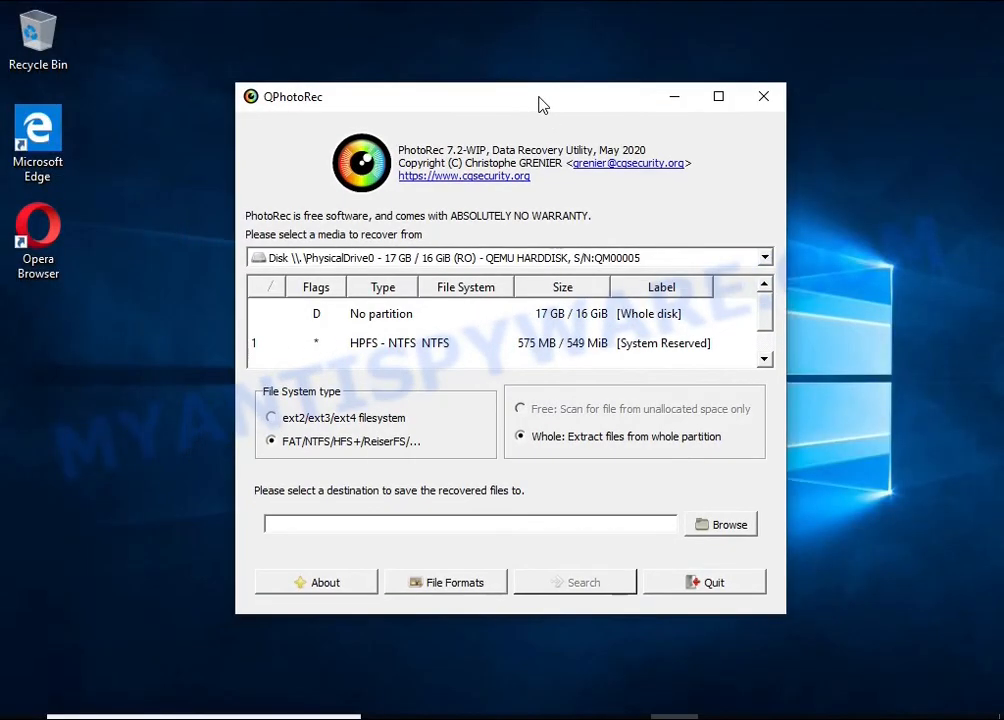
{"action": "left_click", "coordinate": [431, 257]}
{"action": "left_click", "coordinate": [420, 271]}
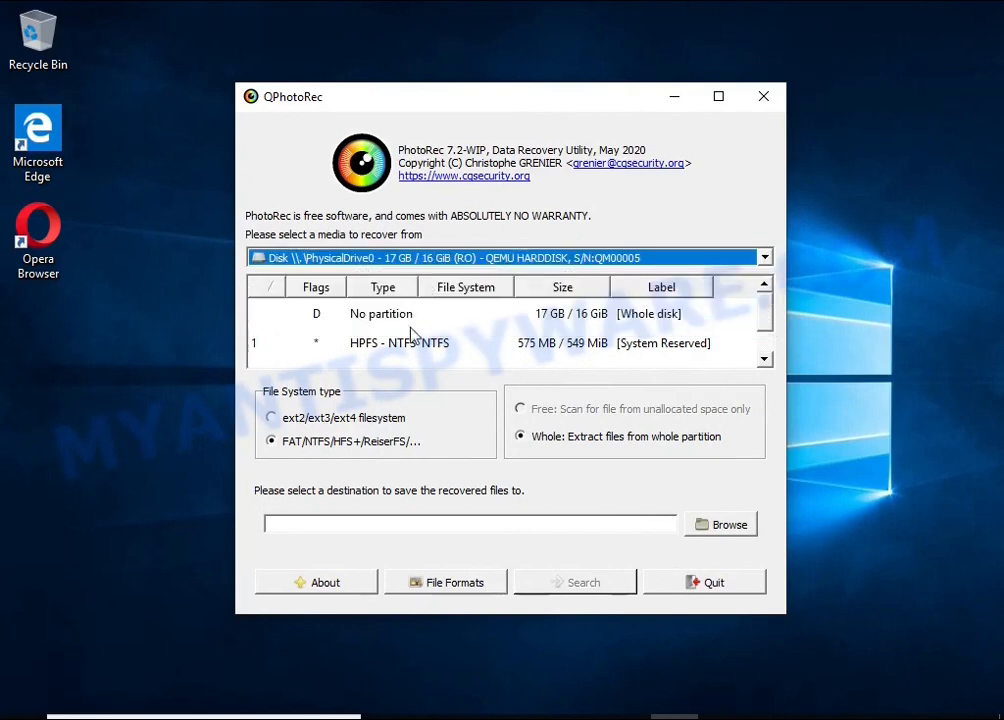
{"action": "scroll", "coordinate": [420, 345], "scroll_direction": "down", "scroll_amount": 1}
{"action": "left_click", "coordinate": [415, 354]}
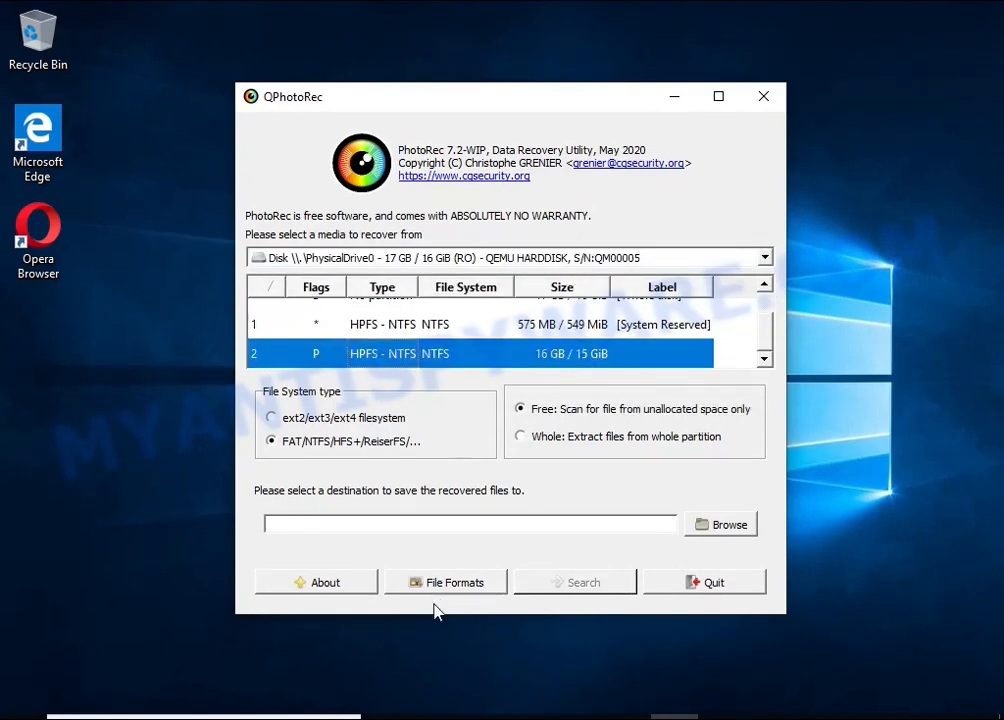
Step: Clear all file formats to recover and enable doc (Microsoft Office Document)
{"action": "left_click", "coordinate": [410, 587]}
{"action": "left_click", "coordinate": [413, 457]}
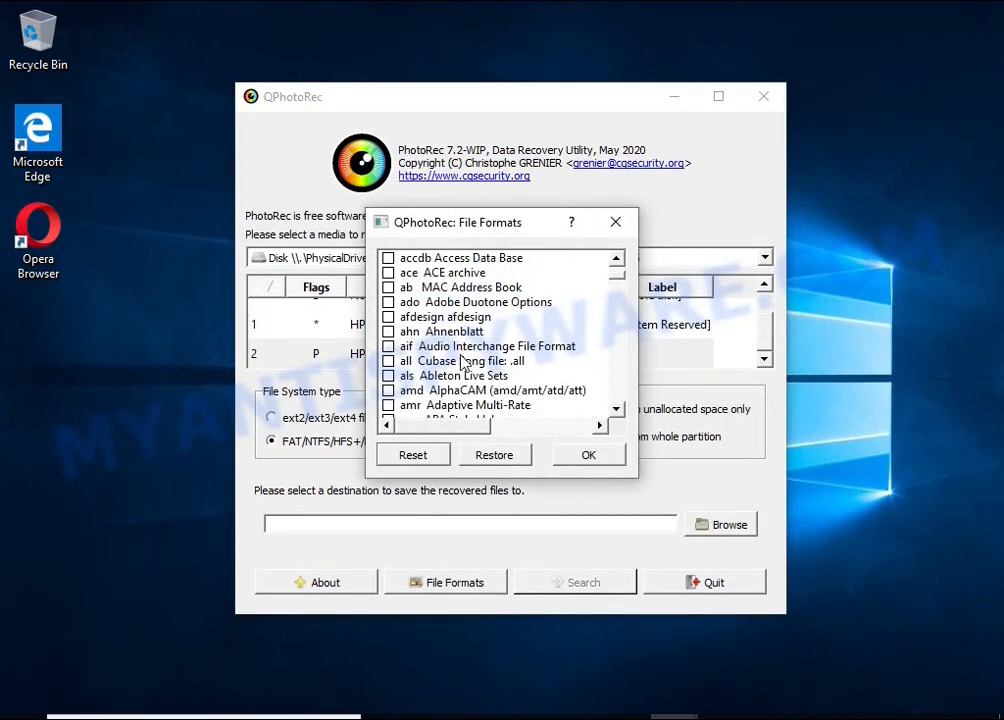
{"action": "scroll", "coordinate": [462, 362], "scroll_direction": "down", "scroll_amount": 20}
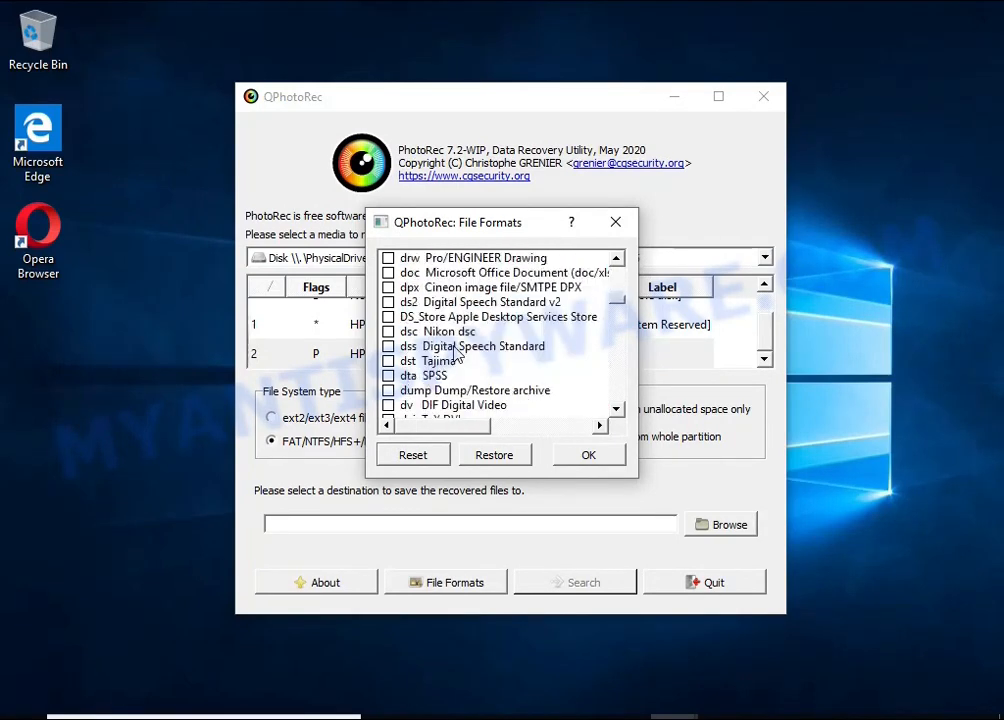
{"action": "scroll", "coordinate": [455, 353], "scroll_direction": "up", "scroll_amount": 1}
{"action": "left_click", "coordinate": [457, 318]}
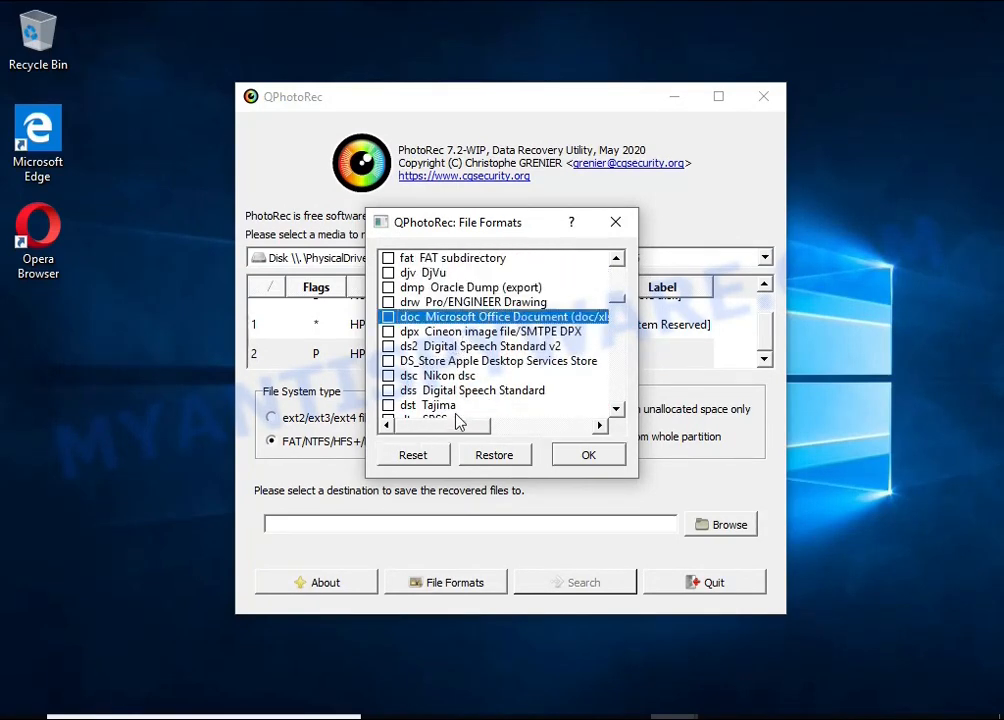
{"action": "left_click_drag", "start_coordinate": [459, 425], "coordinate": [430, 427]}
Step: Enable the jpg (JPG picture) and pdf (Portable Document Format) file formats for recovery
{"action": "scroll", "coordinate": [473, 358], "scroll_direction": "down", "scroll_amount": 7}
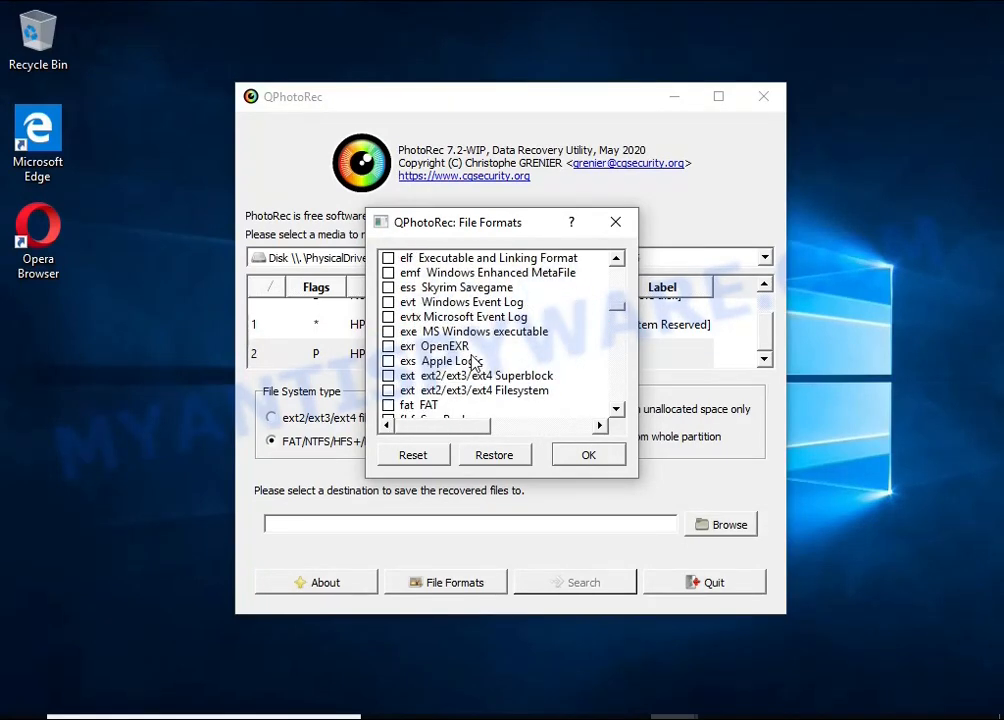
{"action": "scroll", "coordinate": [474, 362], "scroll_direction": "down", "scroll_amount": 20}
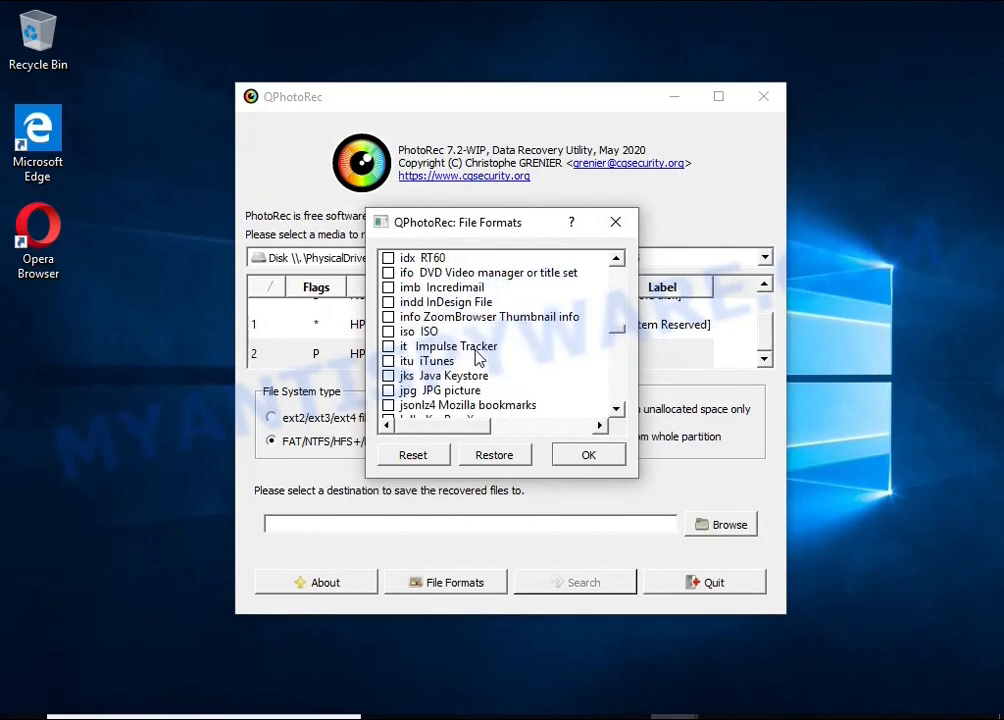
{"action": "scroll", "coordinate": [477, 357], "scroll_direction": "down", "scroll_amount": 1}
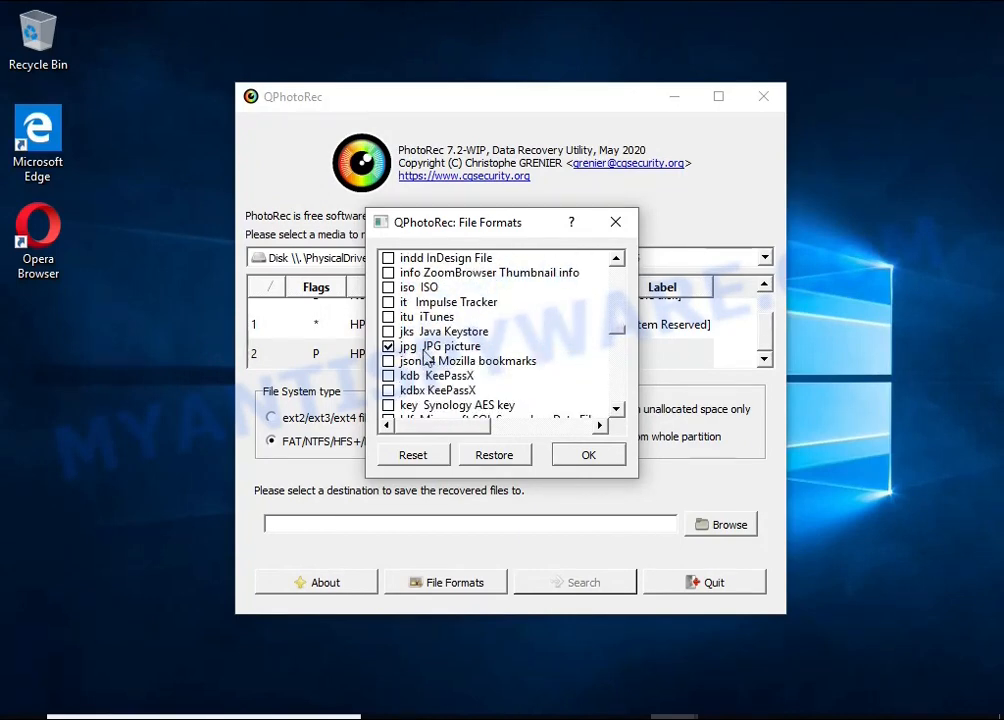
{"action": "scroll", "coordinate": [505, 355], "scroll_direction": "down", "scroll_amount": 20}
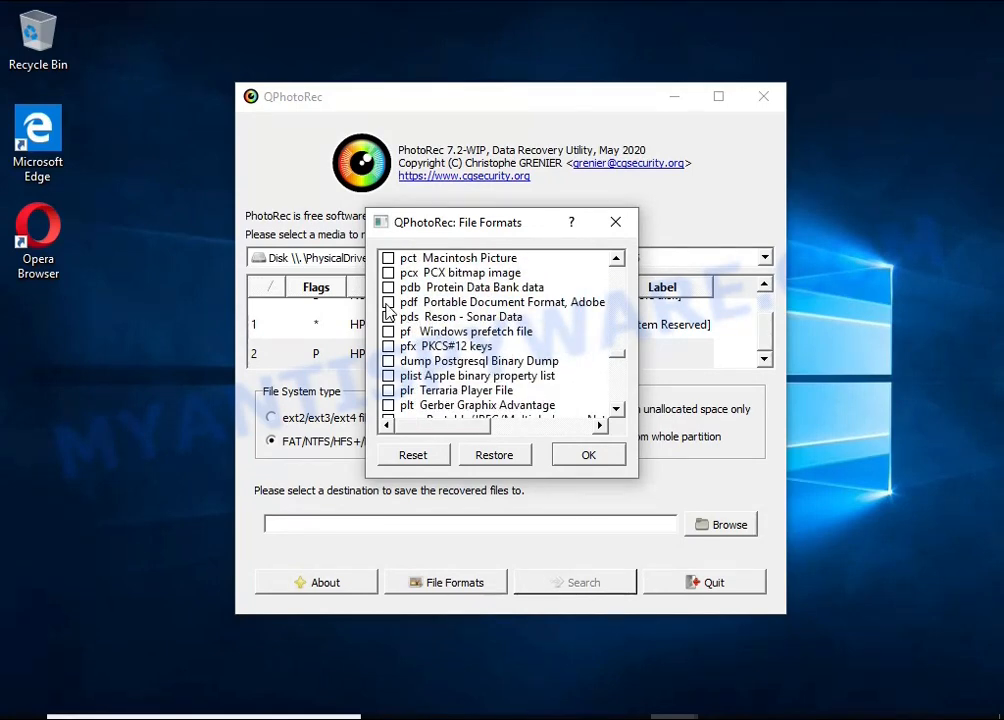
Step: Enable the zip archive file format, which covers OpenOffice documents, and confirm the file format selection
{"action": "scroll", "coordinate": [440, 320], "scroll_direction": "down", "scroll_amount": 20}
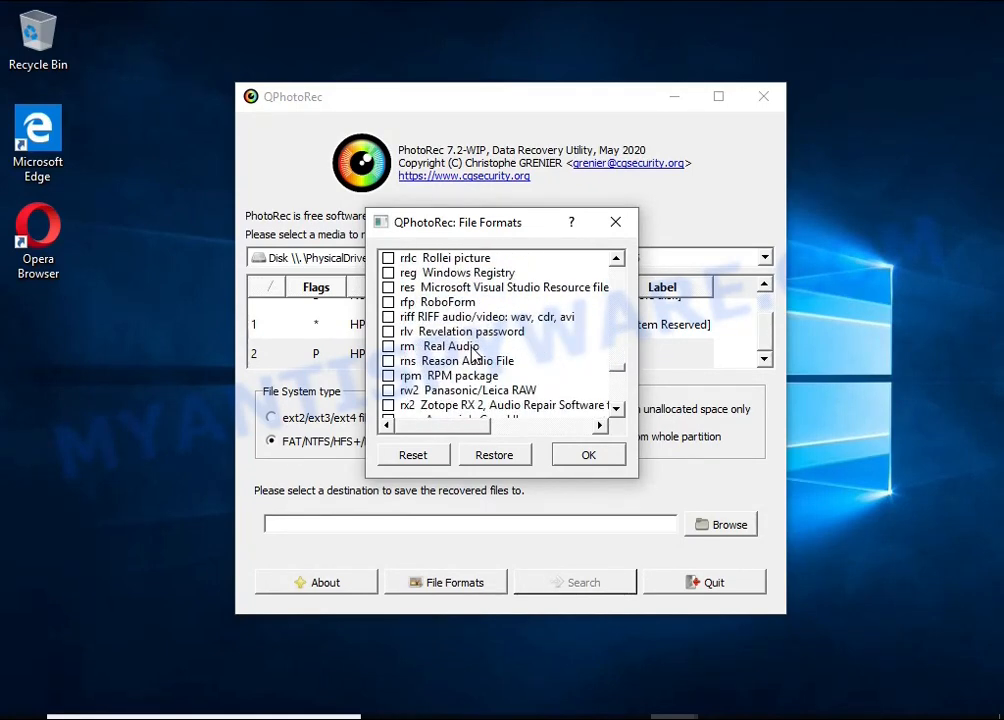
{"action": "scroll", "coordinate": [463, 345], "scroll_direction": "down", "scroll_amount": 10}
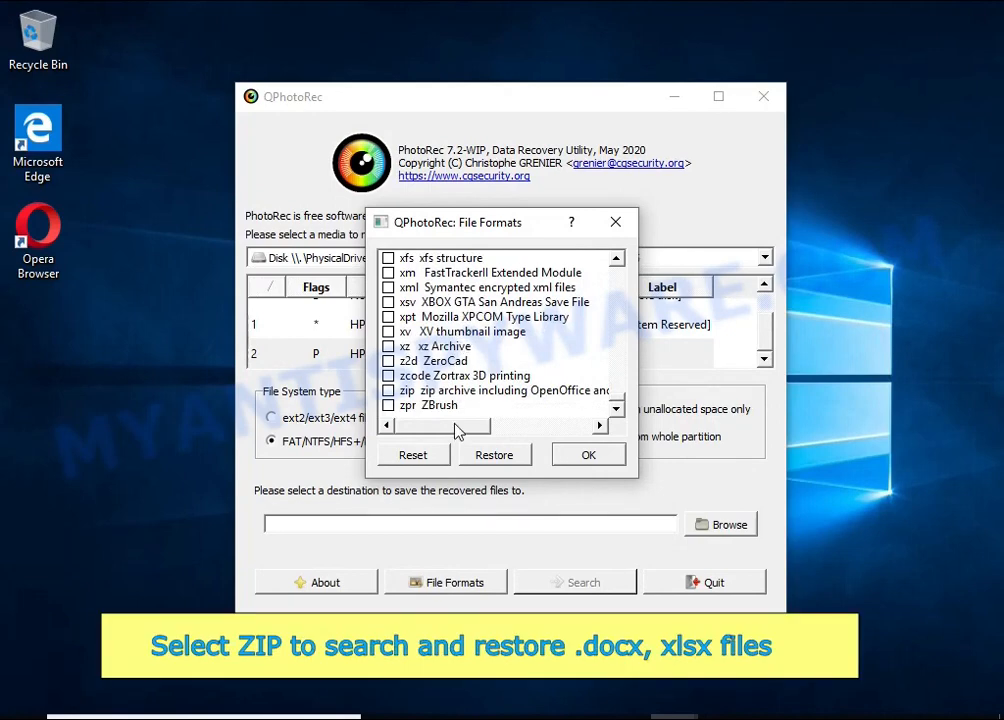
{"action": "left_click_drag", "start_coordinate": [457, 428], "coordinate": [435, 434]}
{"action": "left_click", "coordinate": [400, 391]}
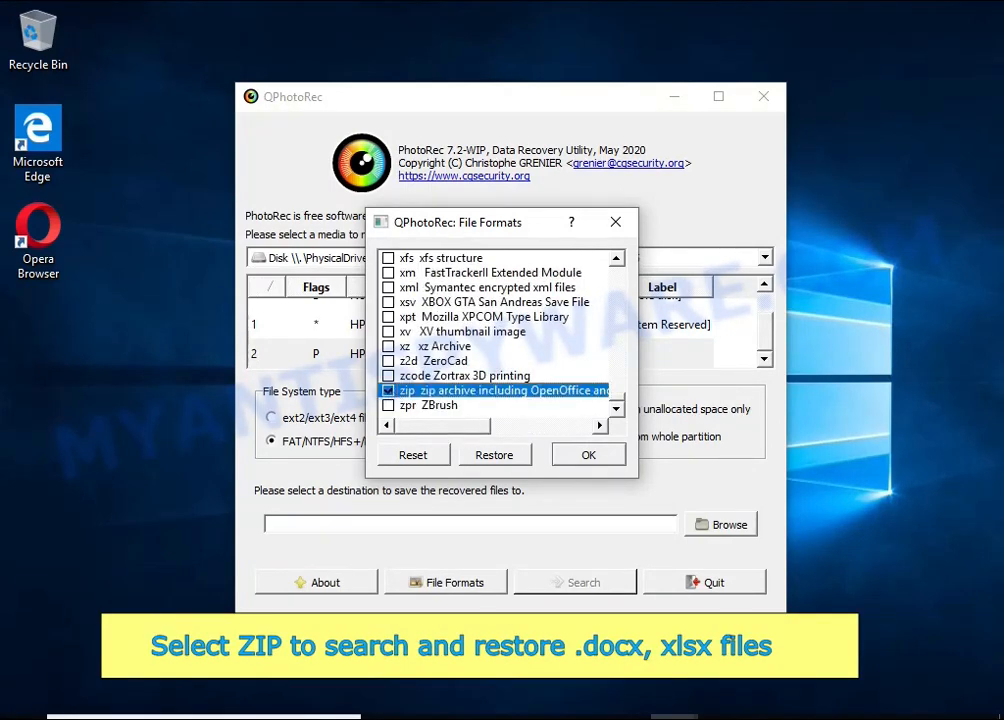
{"action": "left_click", "coordinate": [590, 456]}
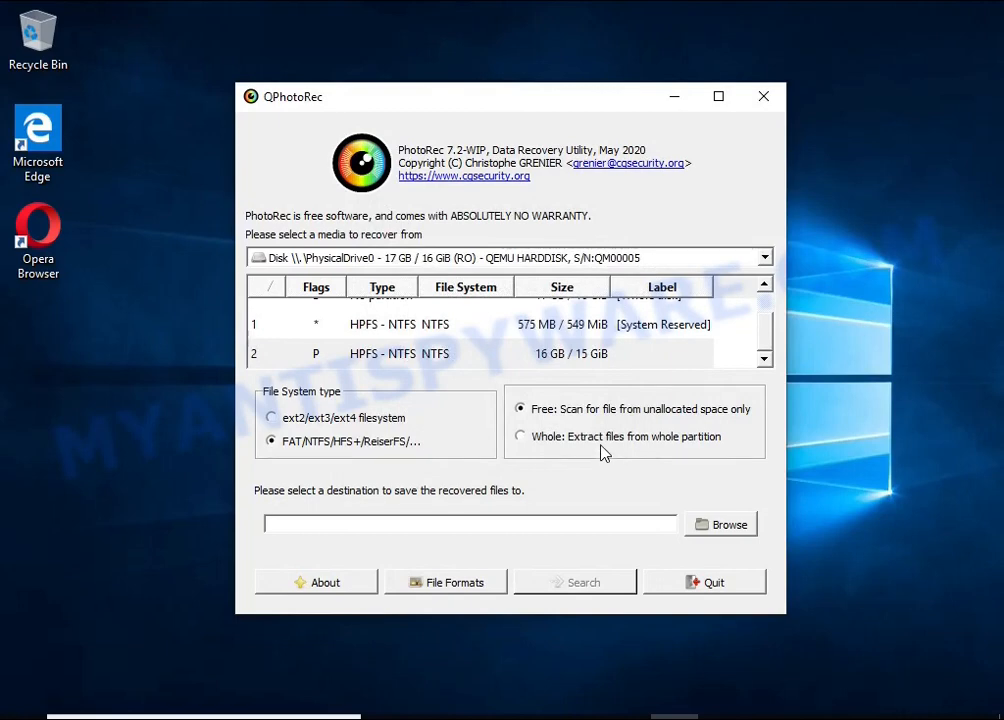
Step: Set USB Drive (E:) as the destination for the recovered files and start the search
{"action": "left_click", "coordinate": [604, 450]}
{"action": "left_click", "coordinate": [715, 527]}
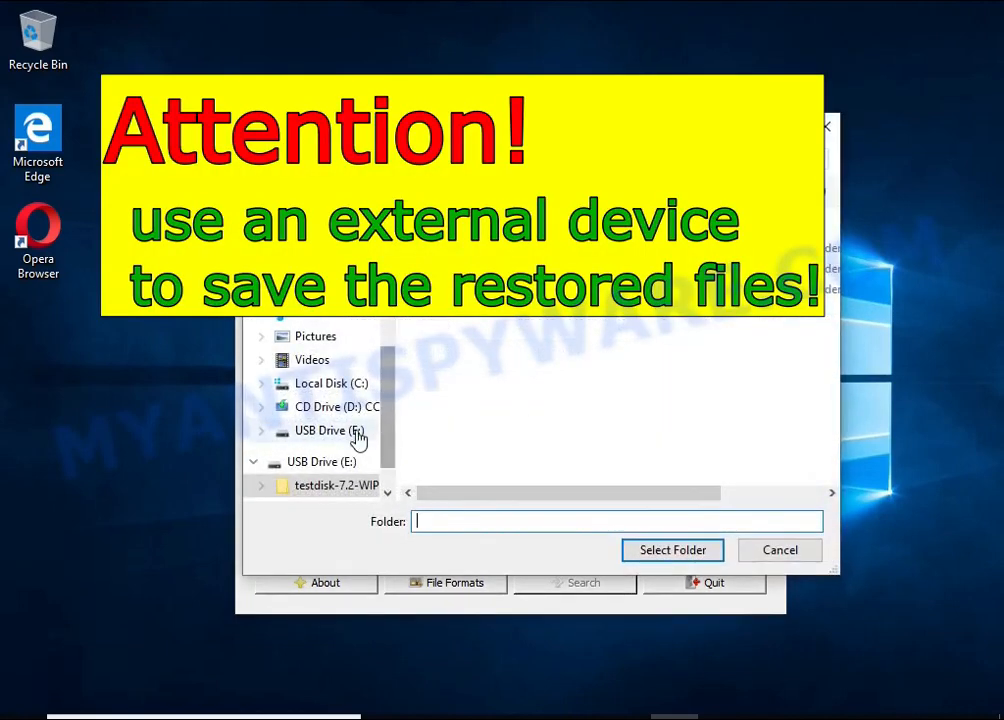
{"action": "left_click", "coordinate": [322, 462]}
{"action": "left_click", "coordinate": [646, 553]}
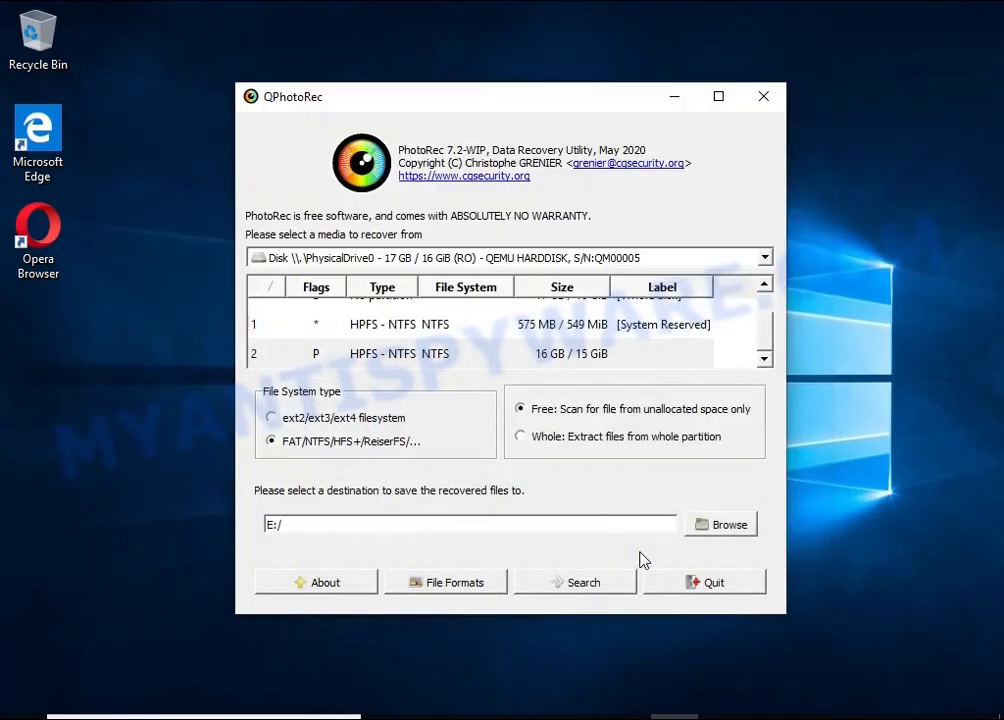
{"action": "left_click", "coordinate": [585, 583]}
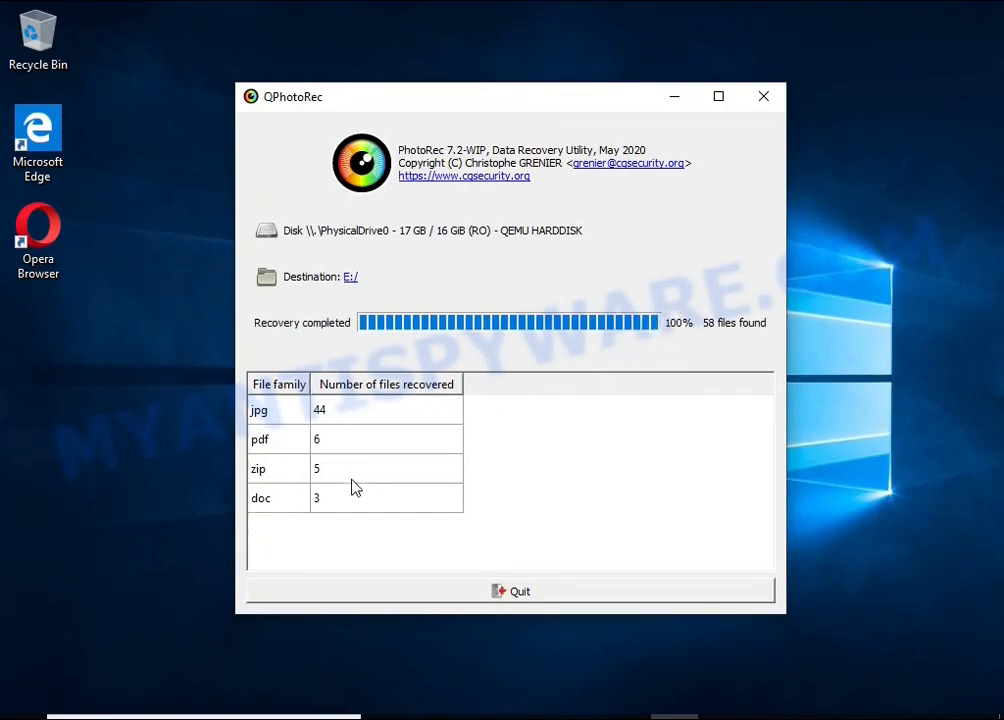
Step: Quit QPhotoRec and open USB Drive (E:) in File Explorer
{"action": "left_click", "coordinate": [545, 600]}
{"action": "left_click", "coordinate": [482, 717]}
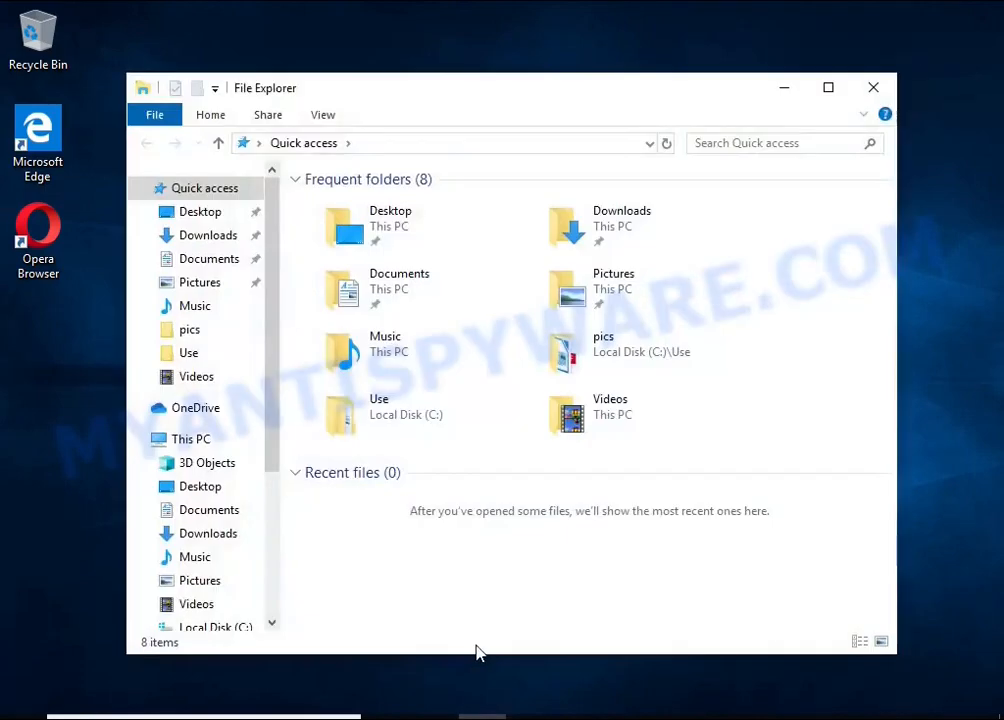
{"action": "scroll", "coordinate": [190, 571], "scroll_direction": "down", "scroll_amount": 2}
{"action": "left_click", "coordinate": [205, 541]}
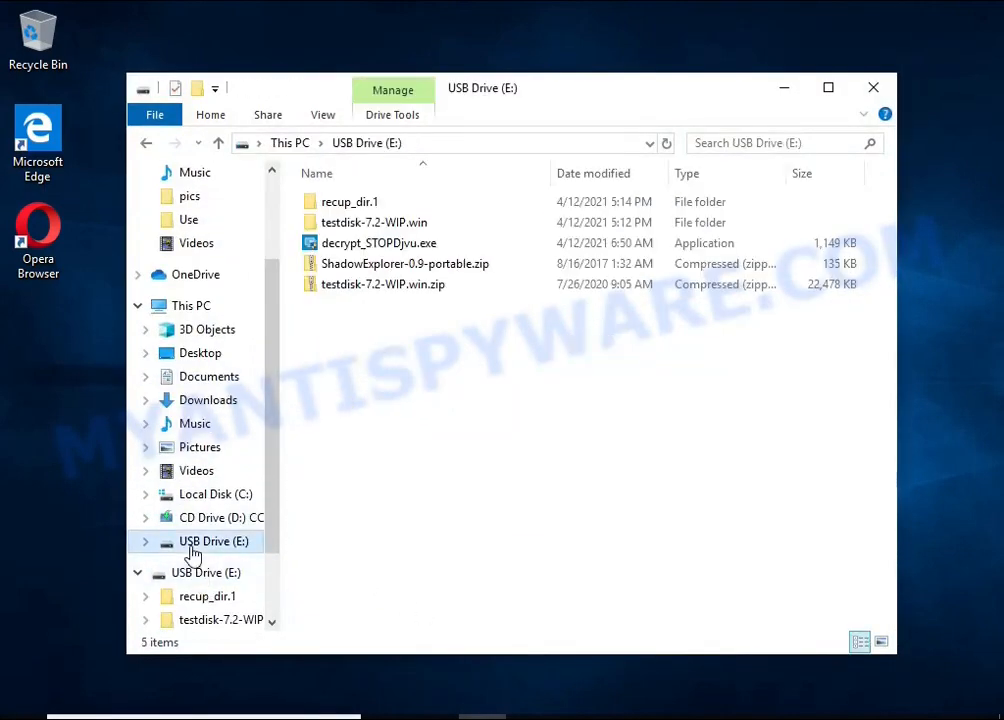
Step: Open the recup_dir.1 folder and sort the recovered files by size, largest first
{"action": "left_click", "coordinate": [361, 207]}
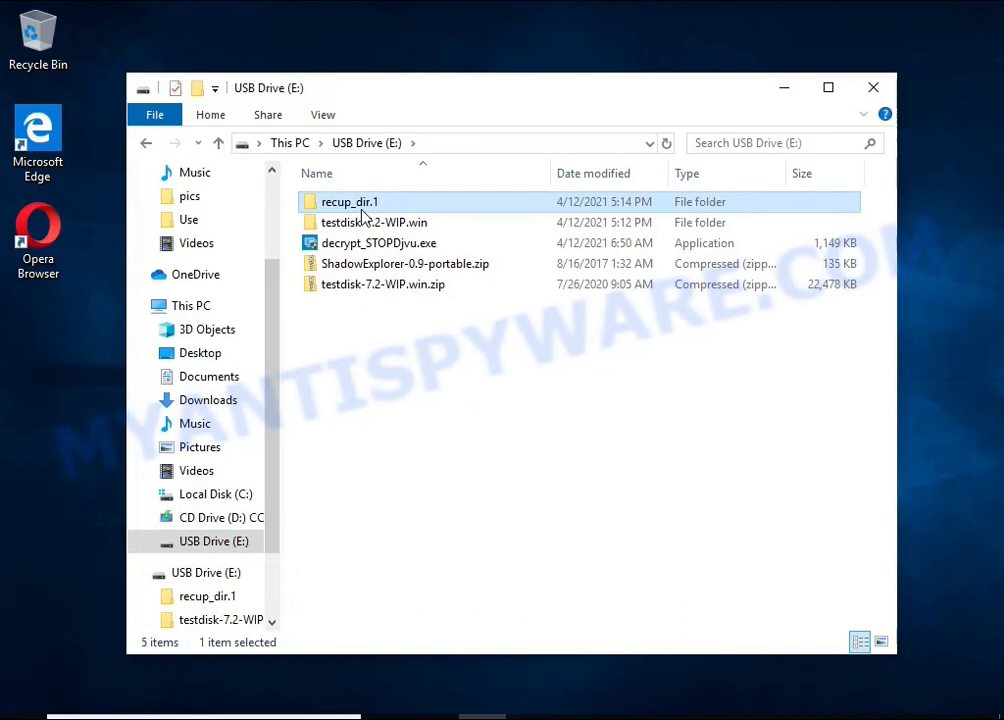
{"action": "double_click", "coordinate": [363, 213]}
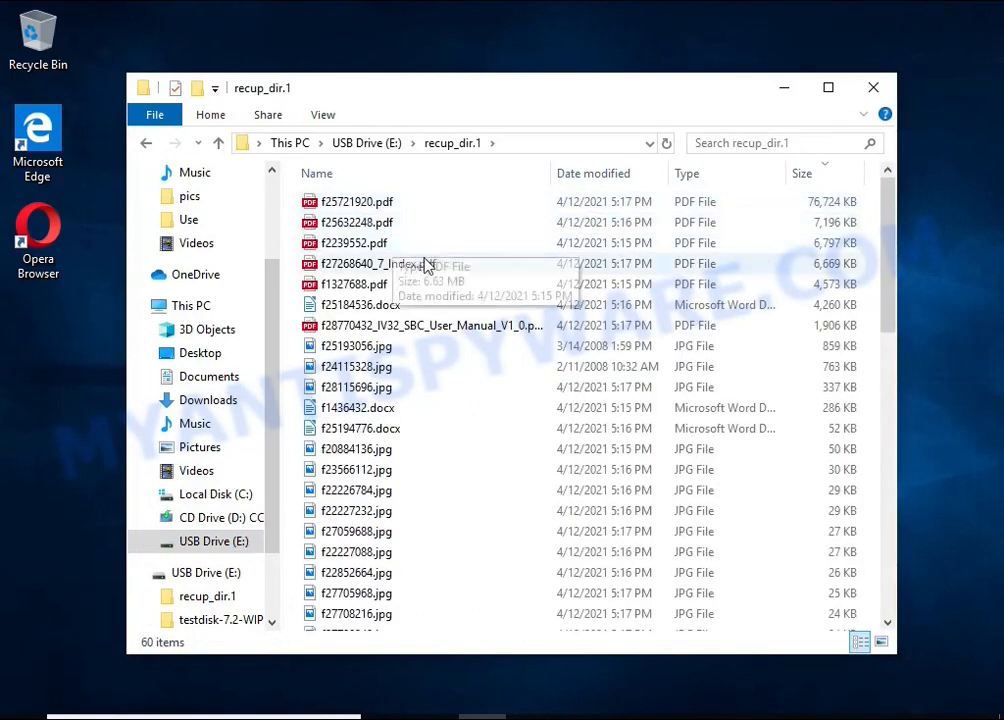
{"action": "left_click", "coordinate": [818, 179]}
{"action": "left_click", "coordinate": [819, 180]}
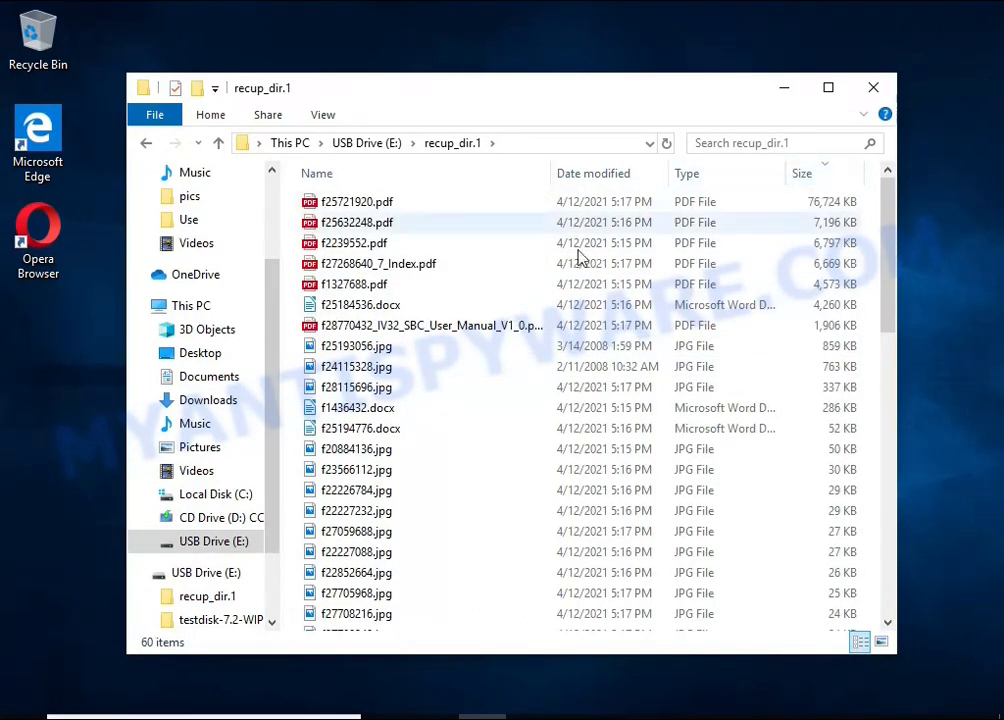
Step: Open the recovered f28770432_IV32_SBC_User_Manual_V1_0.pdf, check that its pages are readable and close it
{"action": "double_click", "coordinate": [486, 330]}
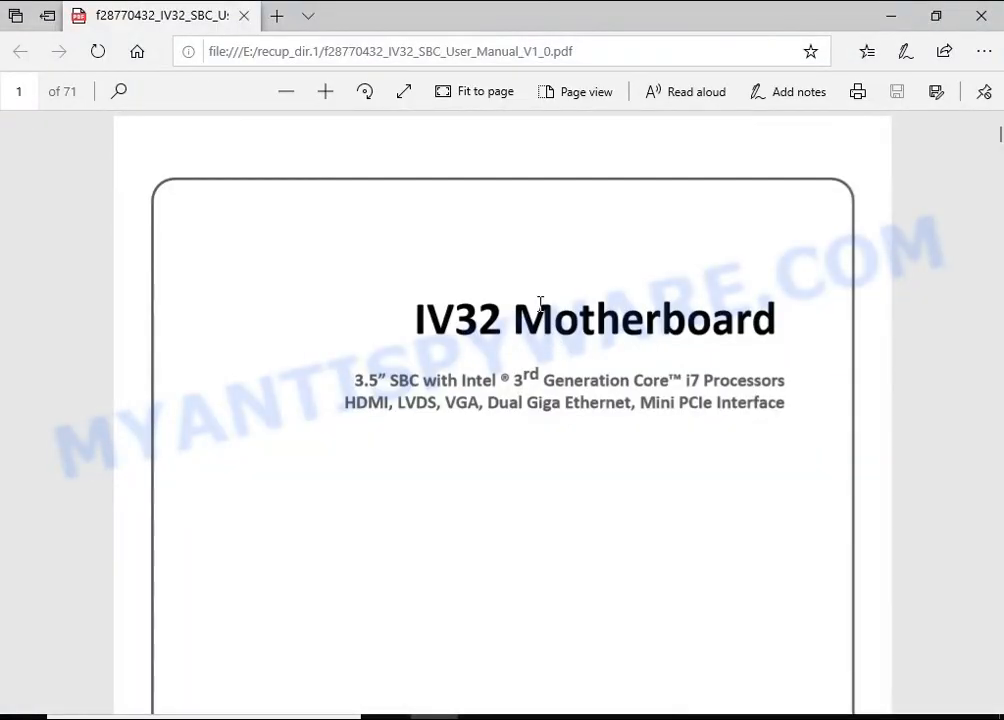
{"action": "scroll", "coordinate": [540, 309], "scroll_direction": "down", "scroll_amount": 15}
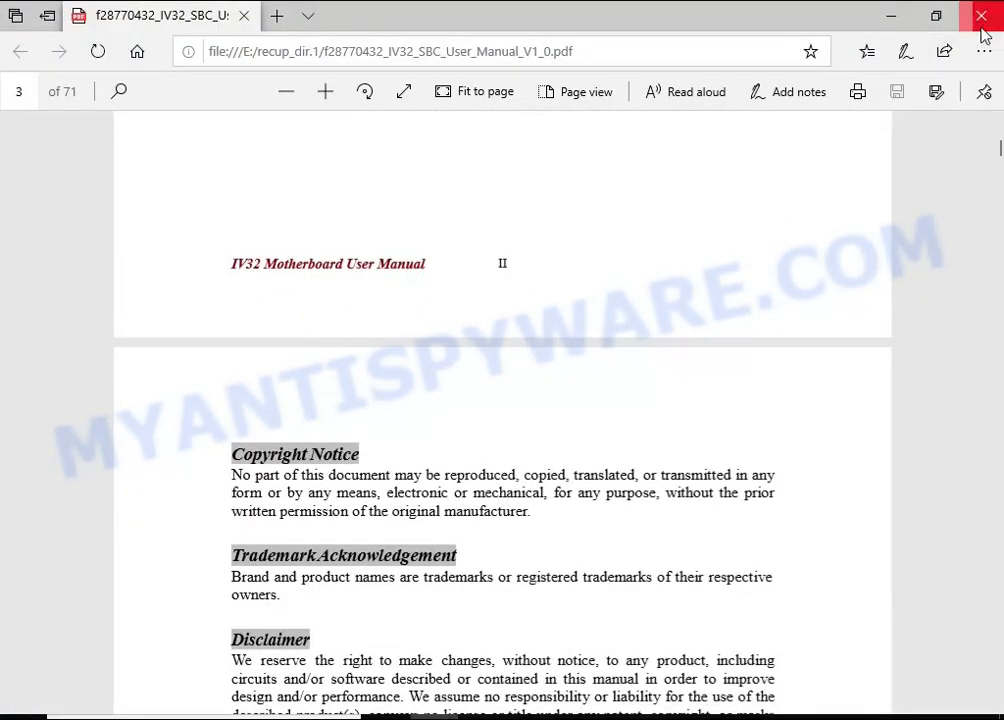
{"action": "left_click", "coordinate": [981, 27]}
Step: View the recovered pictures f25193056.jpg and f24115328.jpg one after the other, closing each after checking it
{"action": "left_click", "coordinate": [445, 354]}
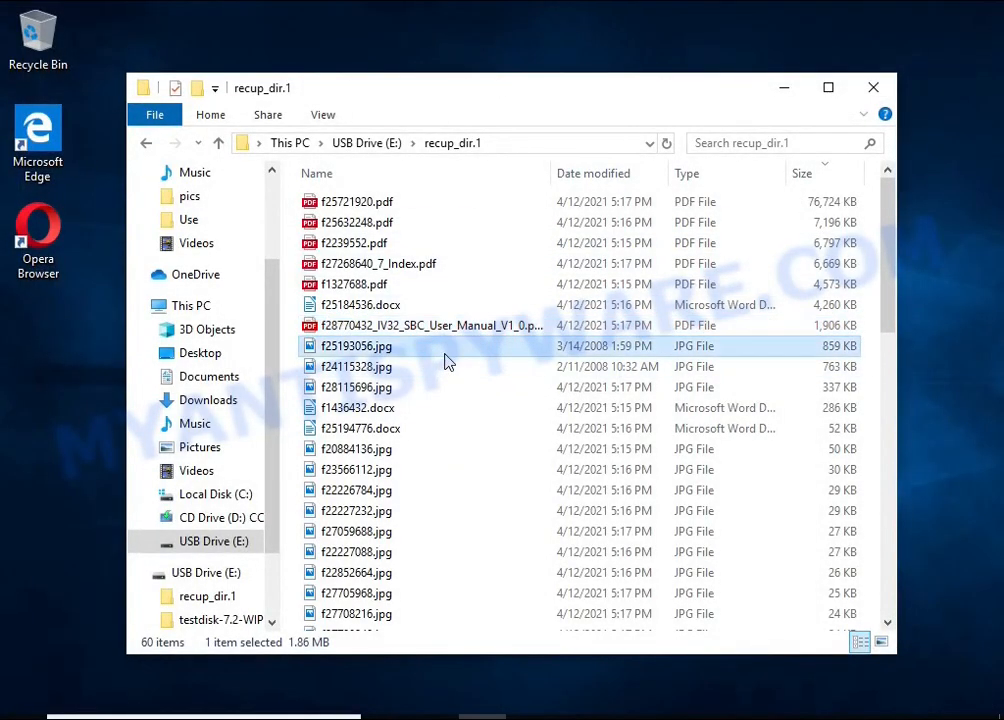
{"action": "double_click", "coordinate": [447, 361]}
{"action": "left_click", "coordinate": [885, 13]}
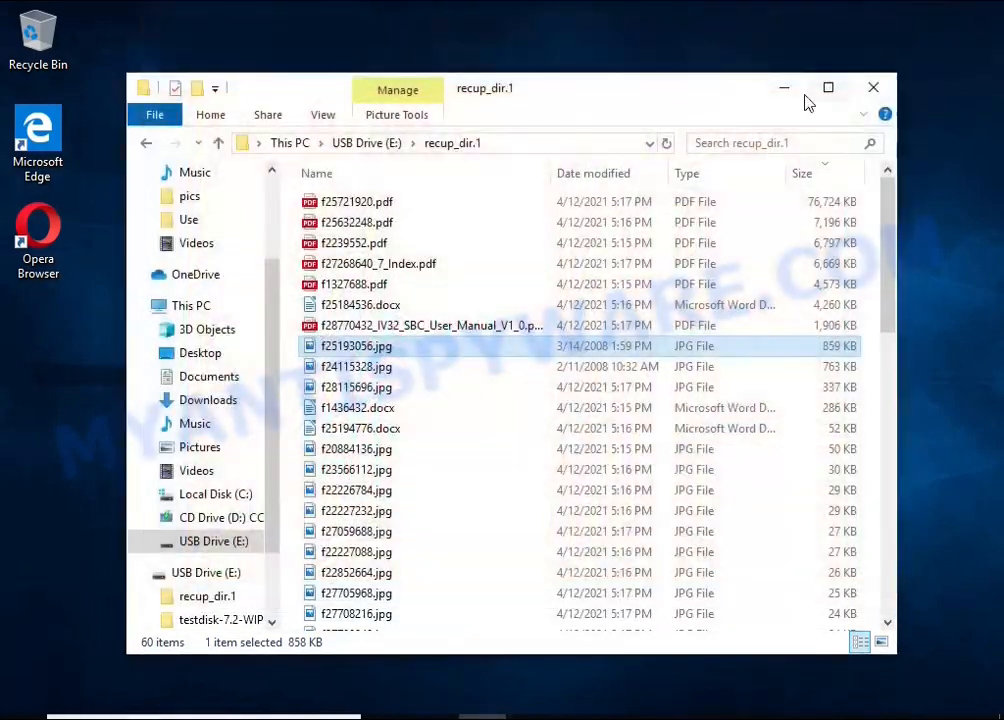
{"action": "double_click", "coordinate": [405, 368]}
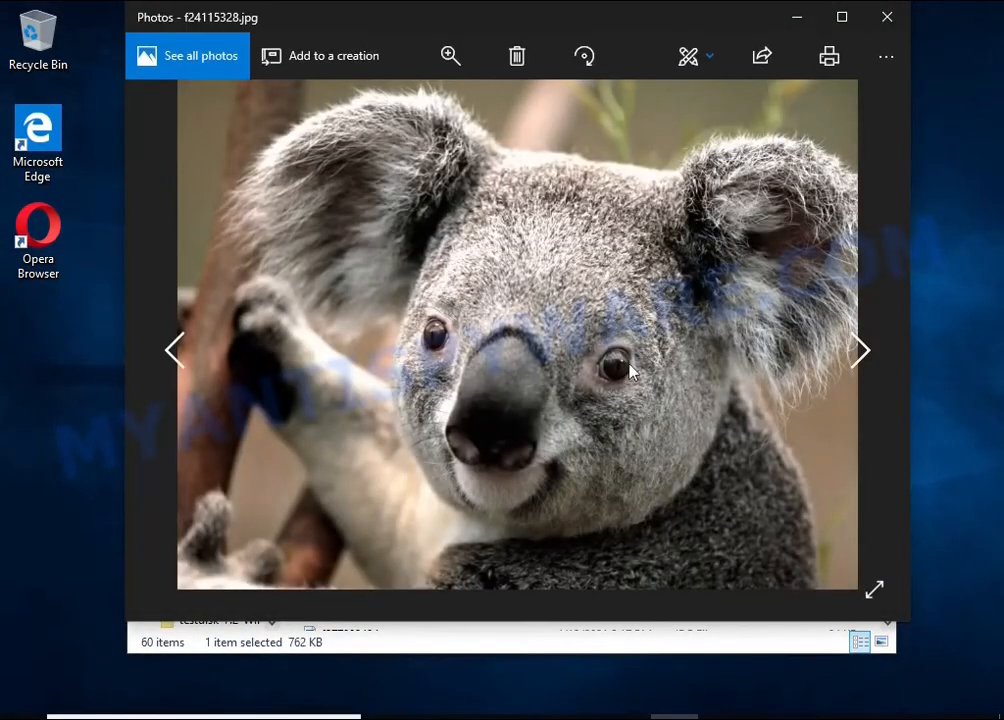
{"action": "left_click", "coordinate": [884, 17]}
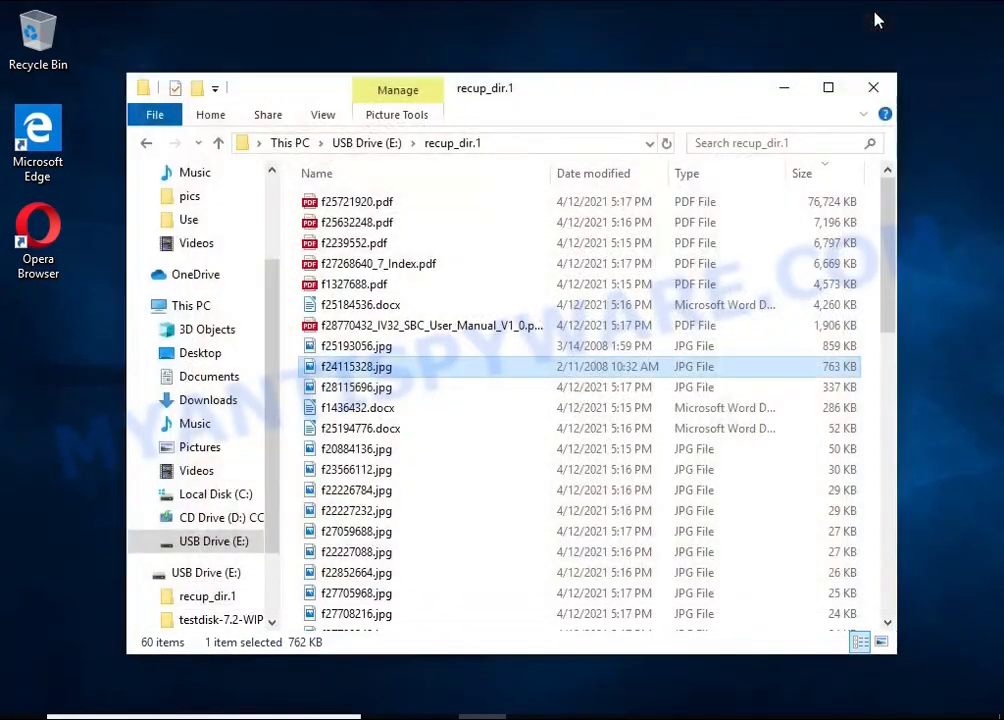
Step: Open the recovered document f1436432.docx, dismiss the startup tip, check the document's contents and close it
{"action": "double_click", "coordinate": [423, 407]}
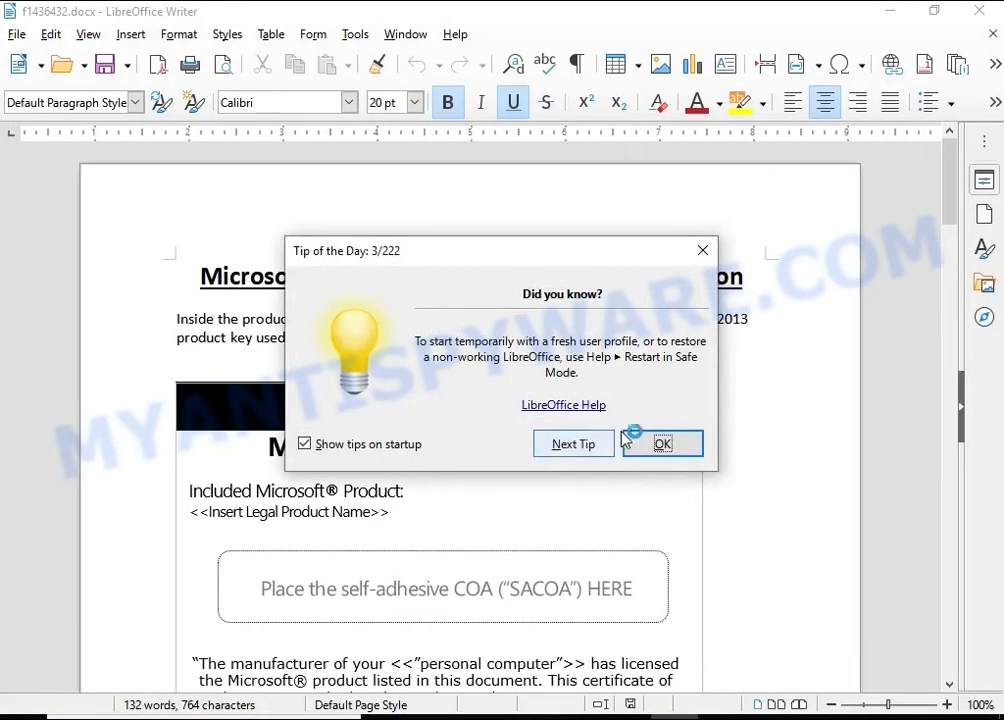
{"action": "left_click", "coordinate": [658, 442]}
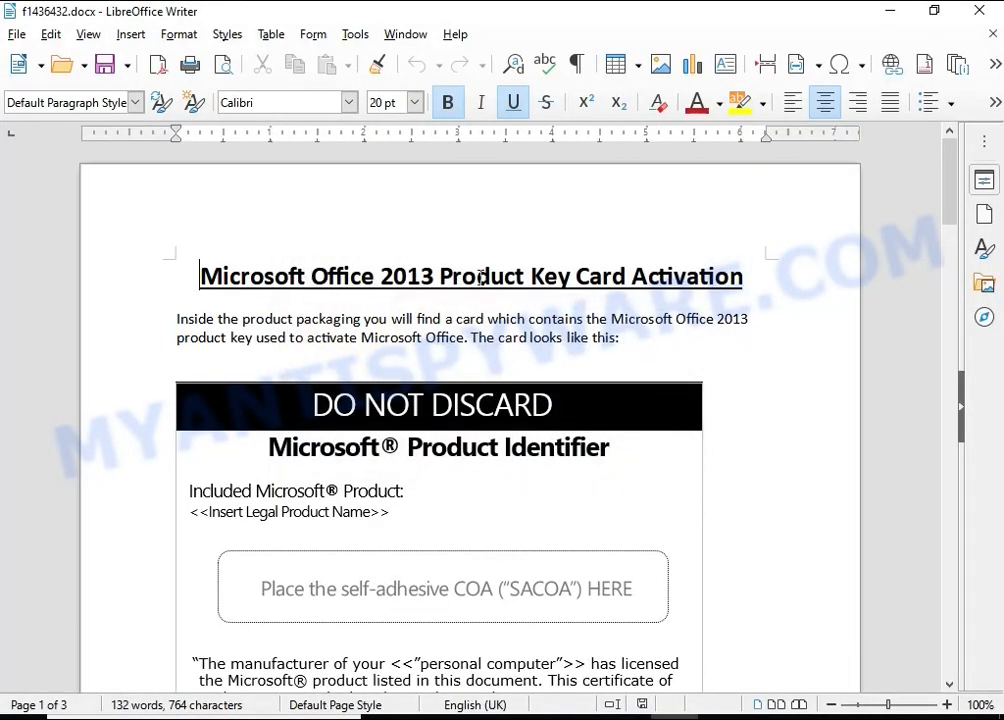
{"action": "scroll", "coordinate": [481, 278], "scroll_direction": "down", "scroll_amount": 10}
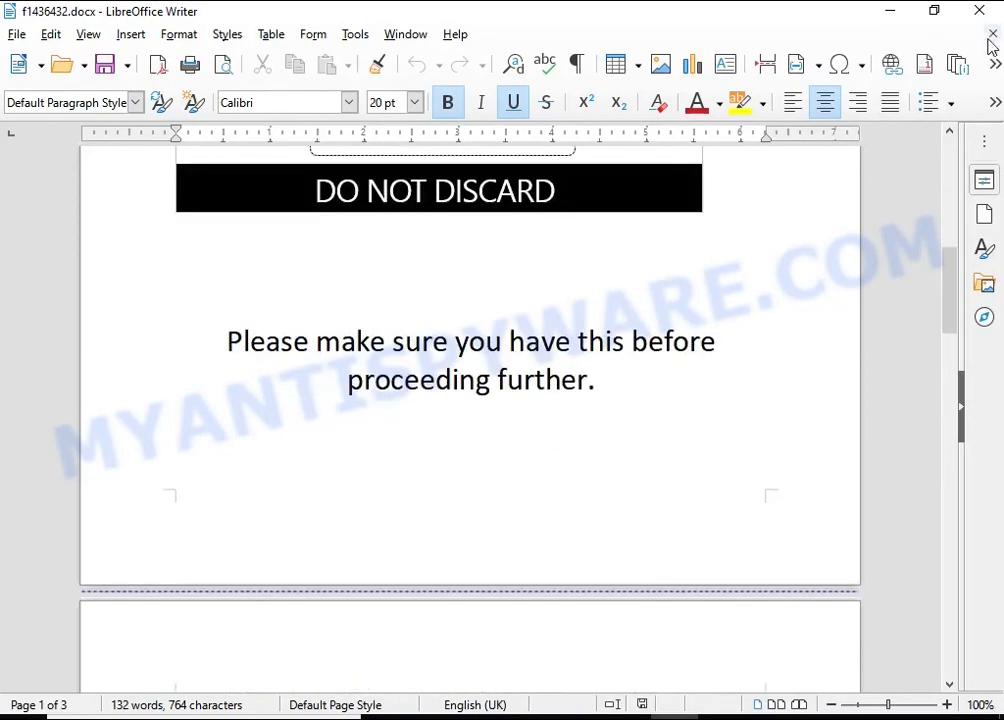
{"action": "left_click", "coordinate": [993, 35]}
Step: Look through the remaining recovered files in recup_dir.1 and close the folder window
{"action": "scroll", "coordinate": [607, 347], "scroll_direction": "down", "scroll_amount": 7}
{"action": "scroll", "coordinate": [607, 347], "scroll_direction": "up", "scroll_amount": 6}
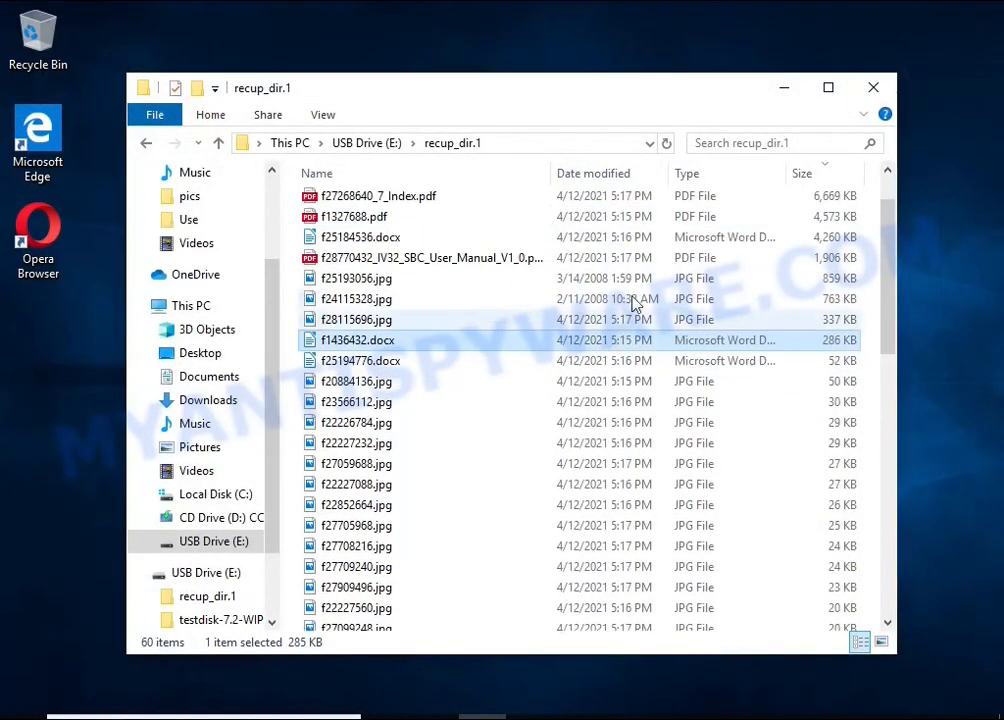
{"action": "left_click", "coordinate": [874, 89]}
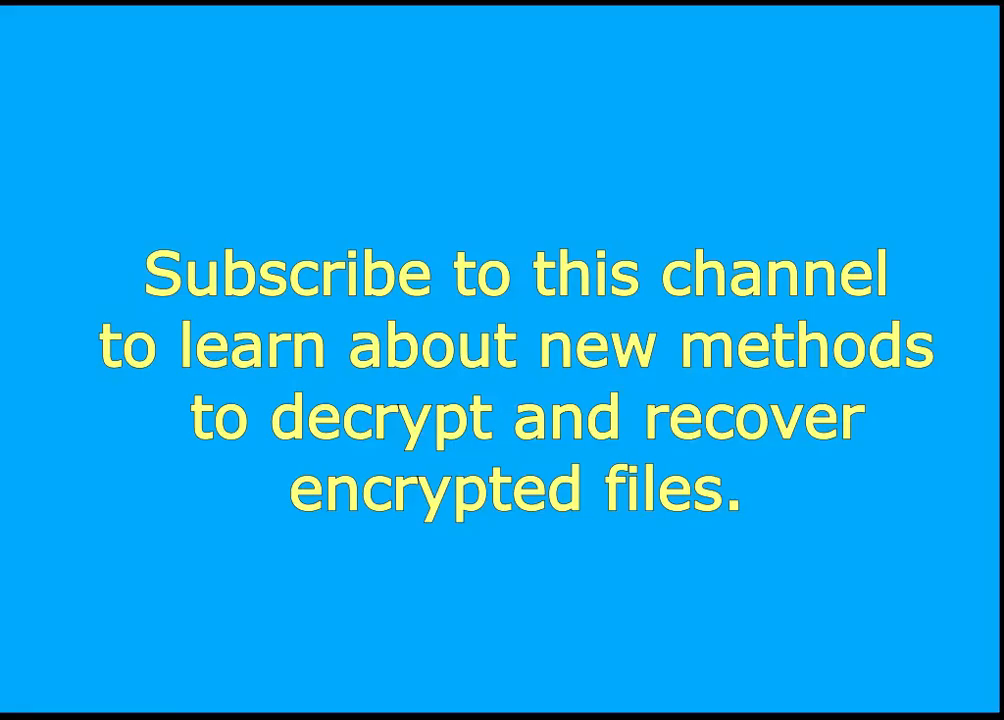